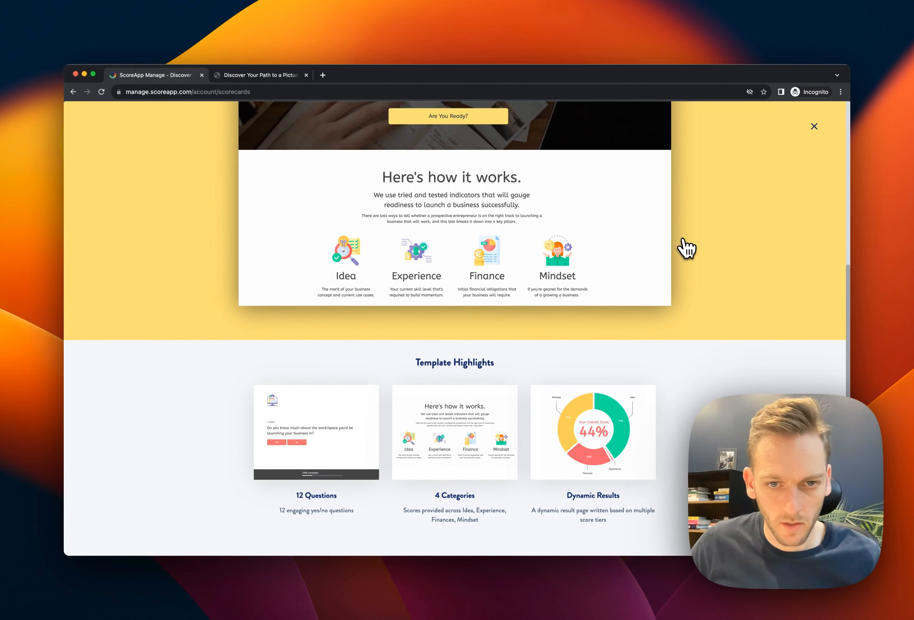
# - Create a new scorecard from the previewed Ready to Start a Business template
pyautogui.scroll(8, 687, 257)
pyautogui.click(613, 154)
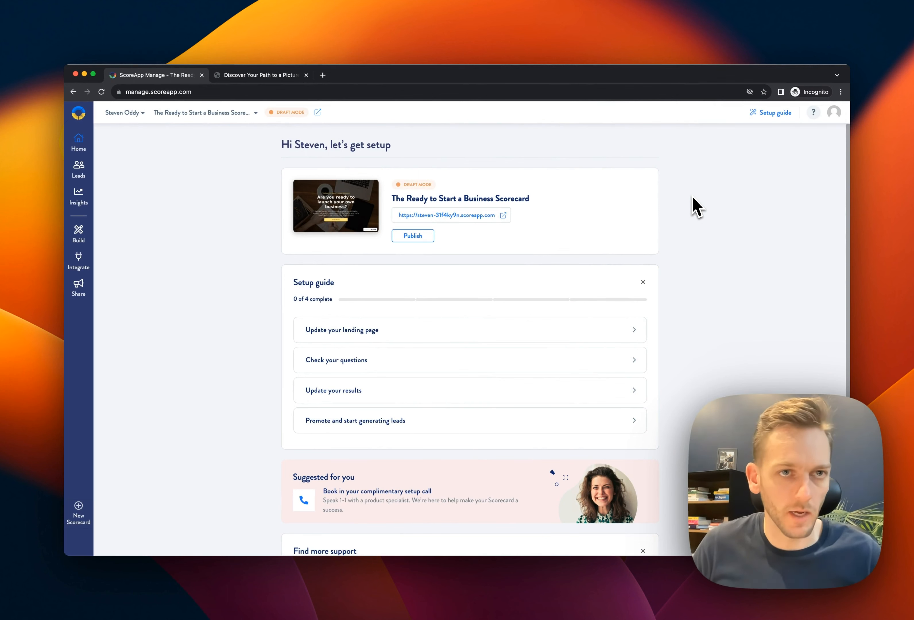
# - Review the dashboard's setup guide and support options, and look through the draft scorecard's live landing page
pyautogui.scroll(-2, 700, 295)
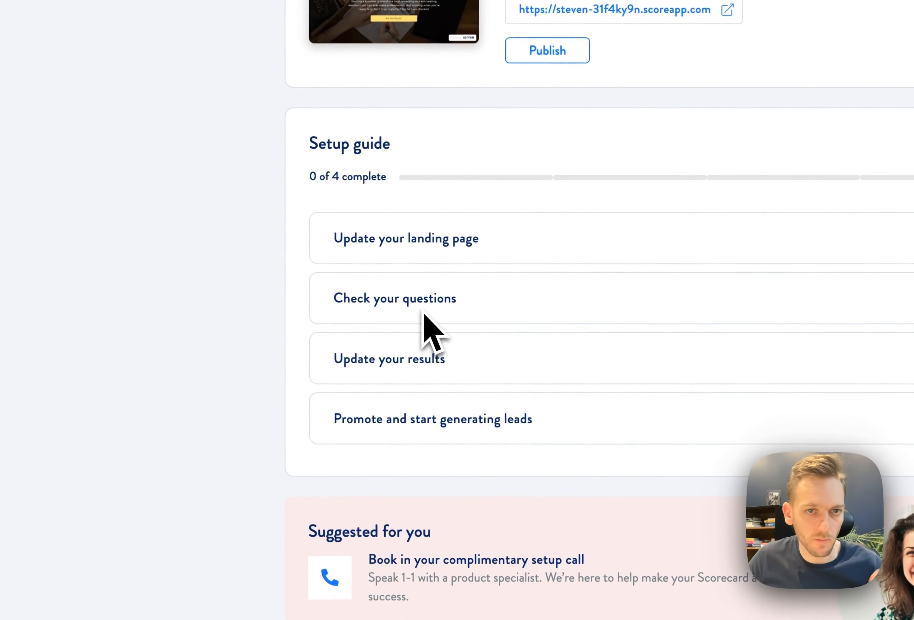
pyautogui.scroll(-3, 476, 299)
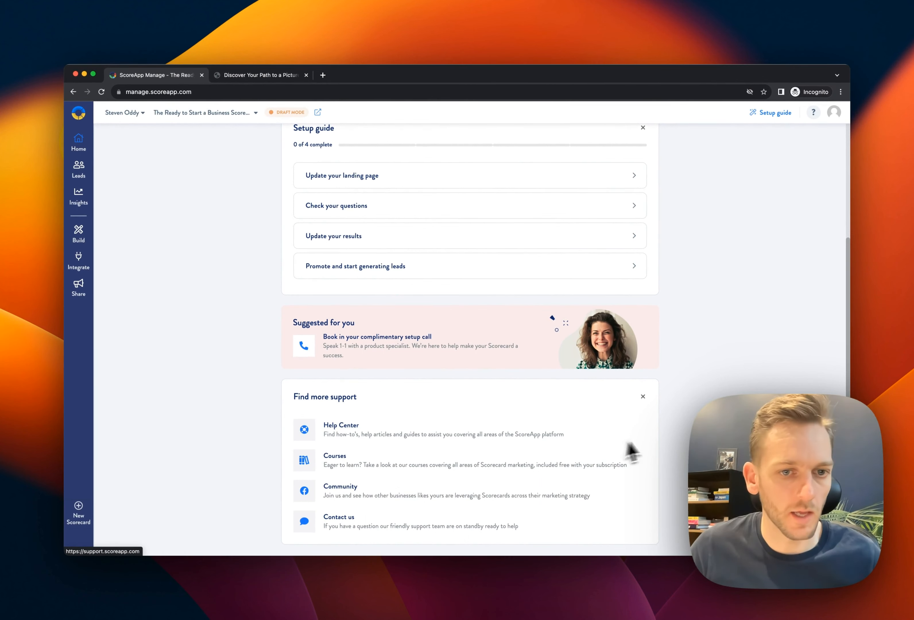
pyautogui.scroll(5, 668, 435)
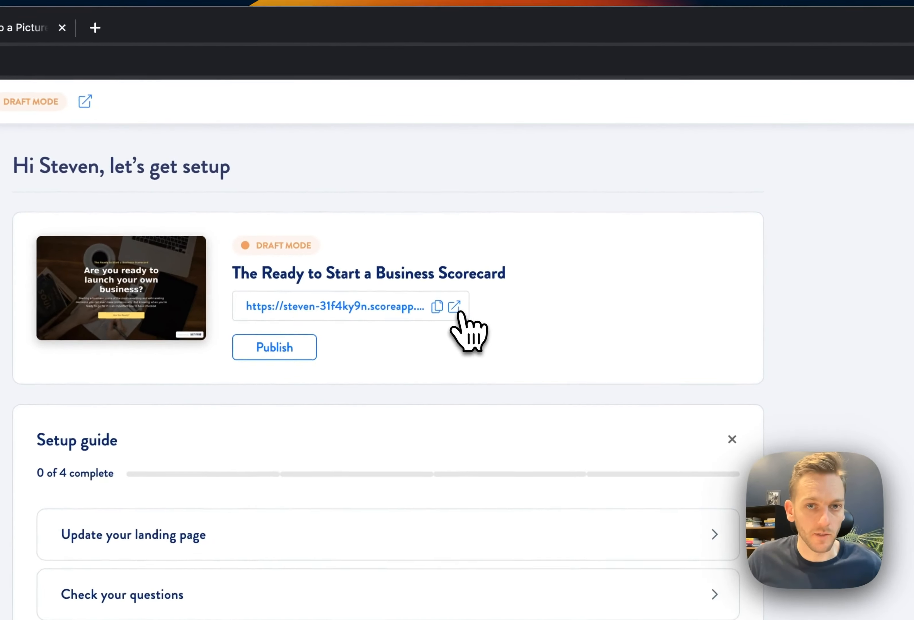
pyautogui.click(503, 215)
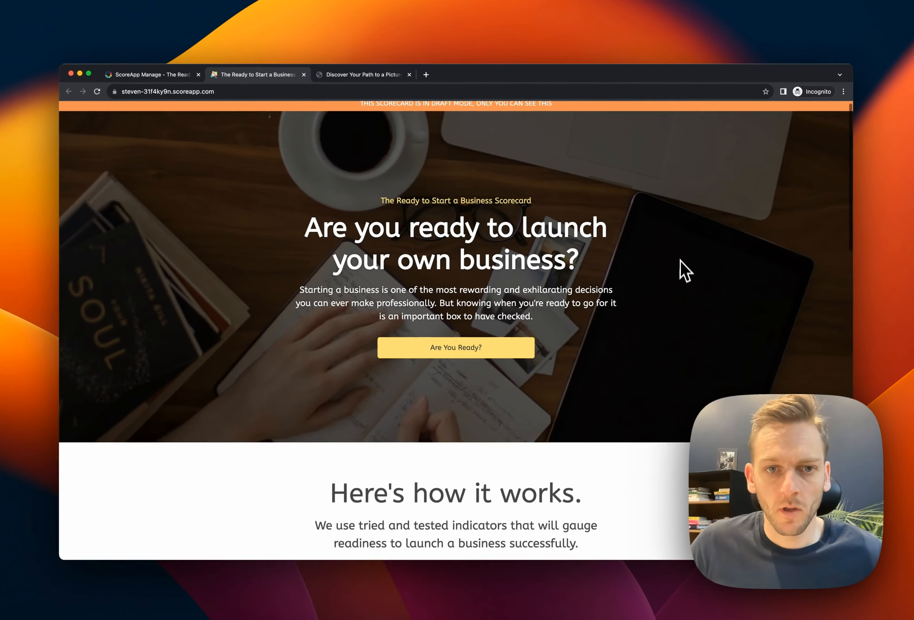
pyautogui.scroll(-10, 763, 432)
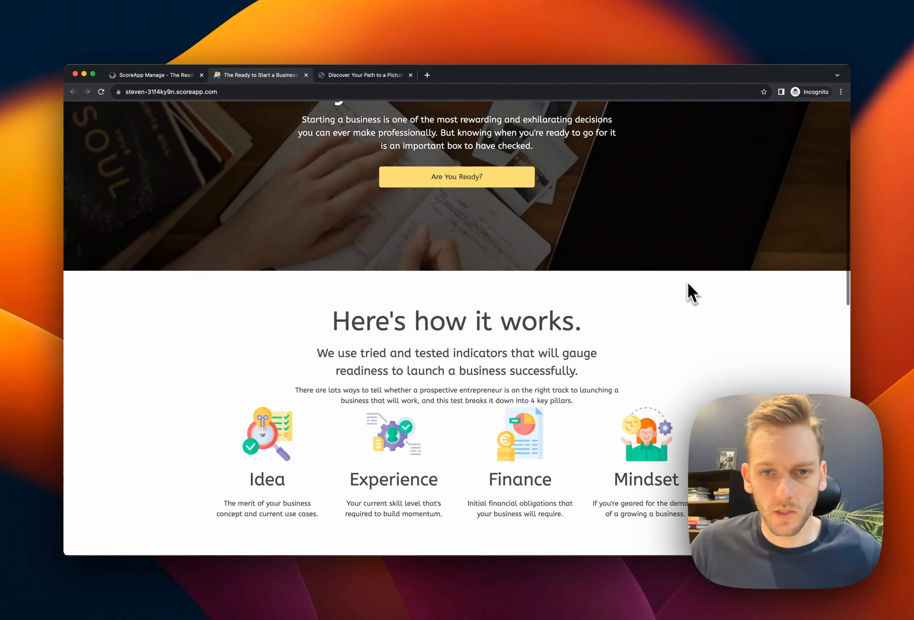
pyautogui.scroll(-15, 703, 311)
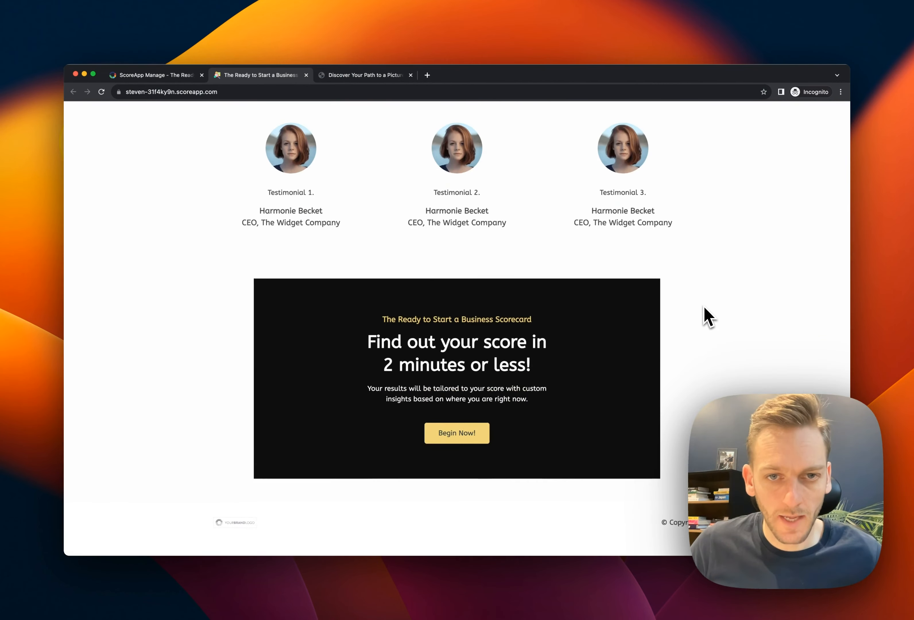
pyautogui.scroll(20, 706, 312)
pyautogui.scroll(-2, 696, 317)
# - Start the scorecard quiz from the landing page, filling in the first name, last name and e-mail fields of the lead form
pyautogui.click(494, 356)
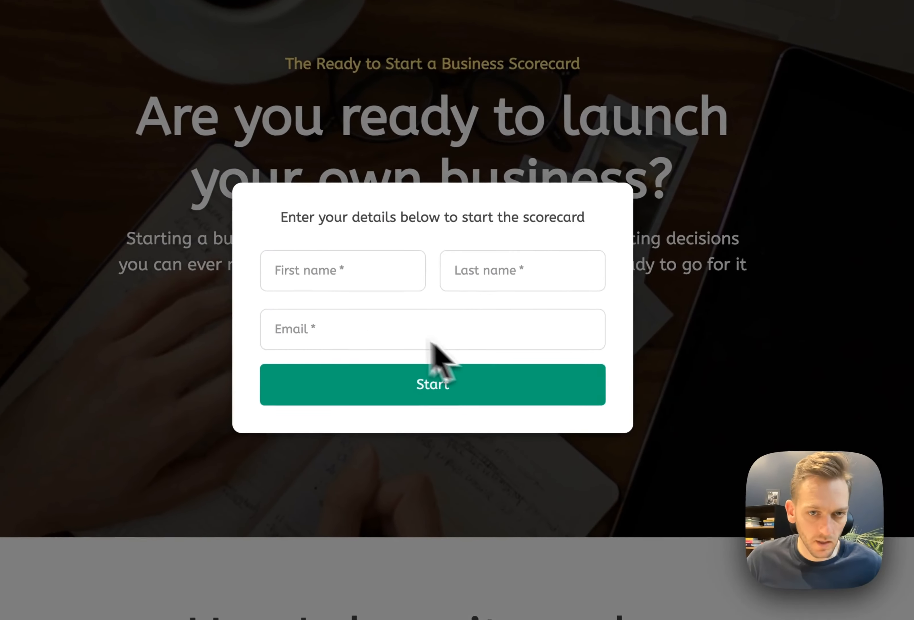
pyautogui.click(414, 315)
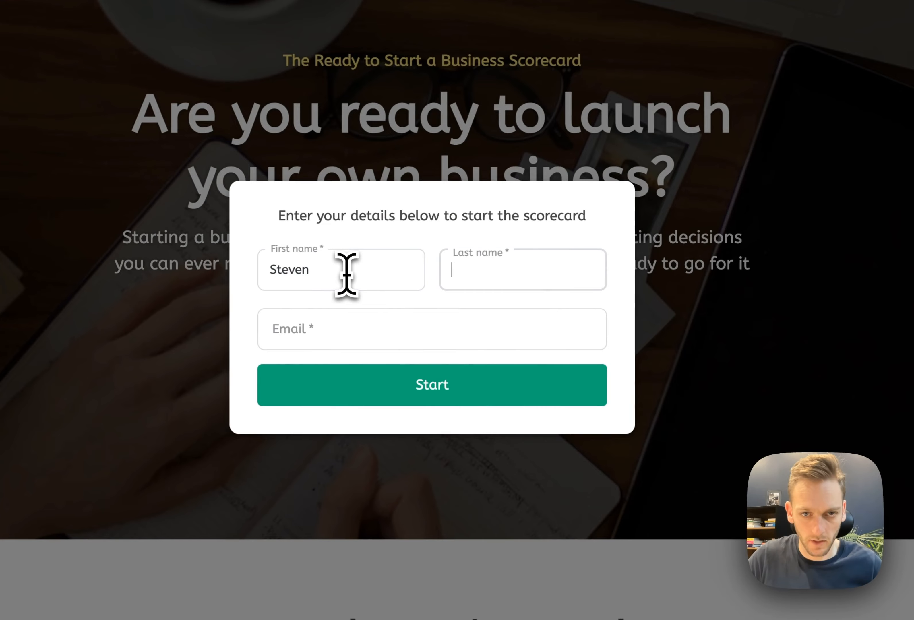
pyautogui.write('Oddy')
pyautogui.click(443, 330)
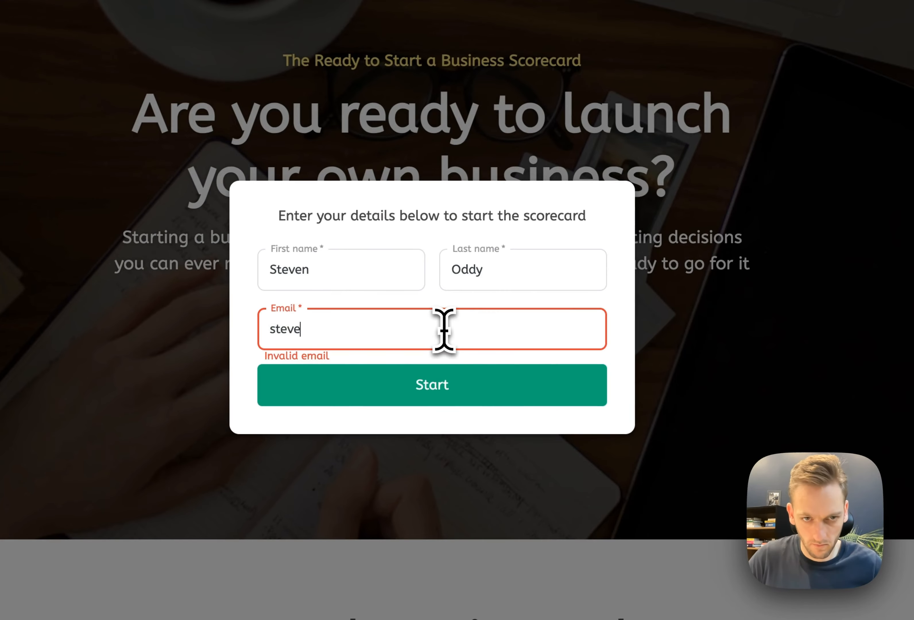
pyautogui.write('steven@test.com')
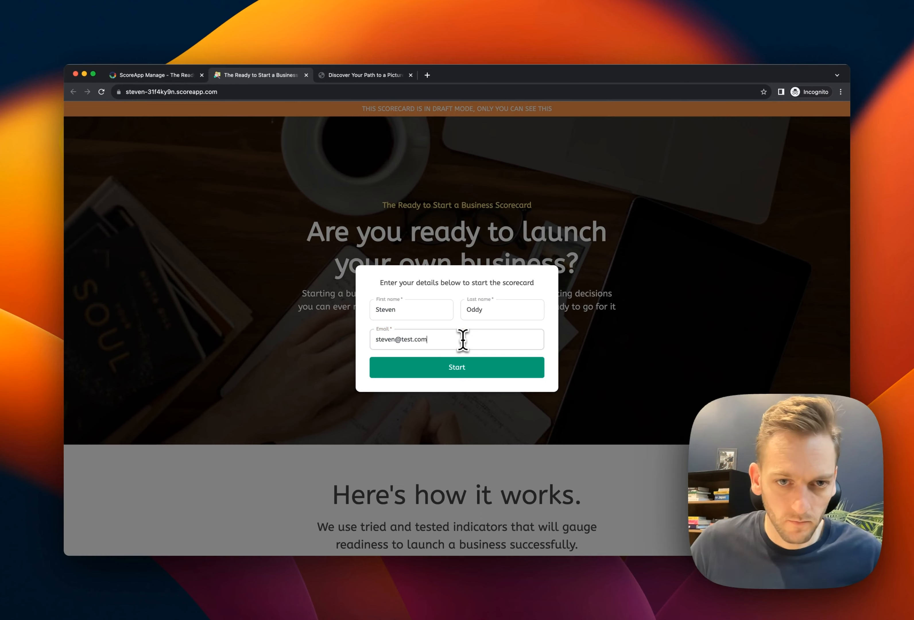
pyautogui.click(484, 368)
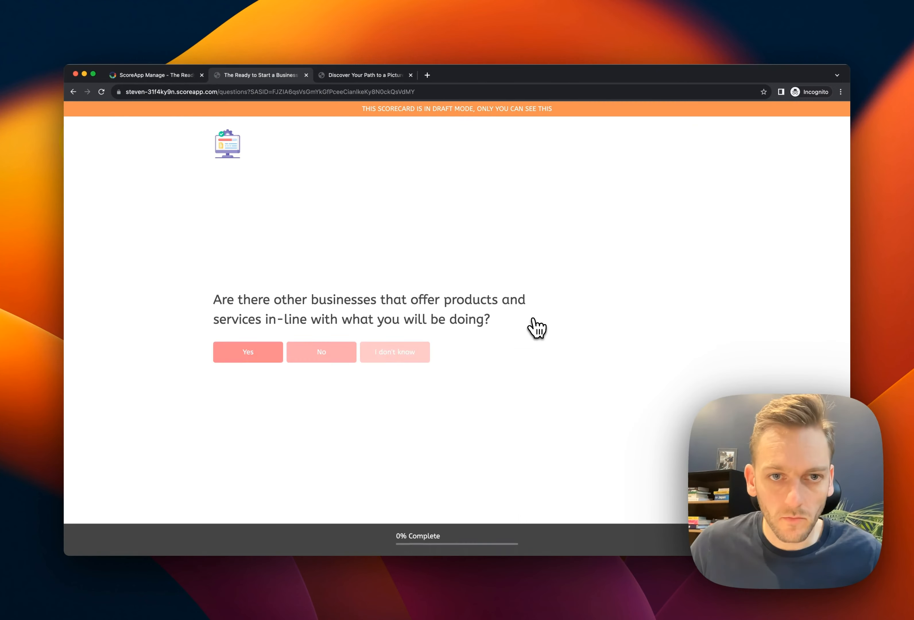
# - Answer all the quiz questions with a mix of Yes and No to reach the results page
pyautogui.click(246, 368)
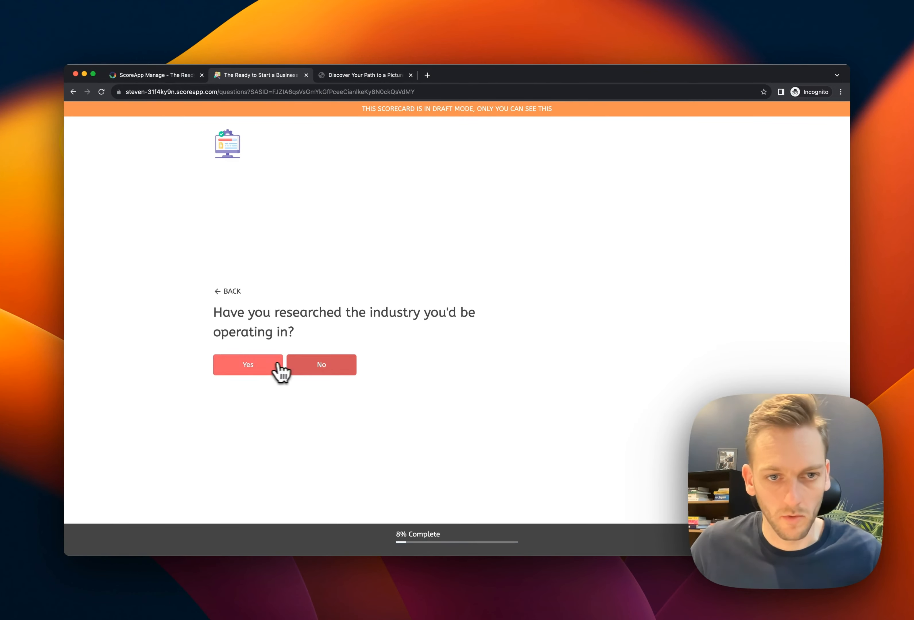
pyautogui.click(318, 372)
pyautogui.click(266, 373)
pyautogui.click(320, 373)
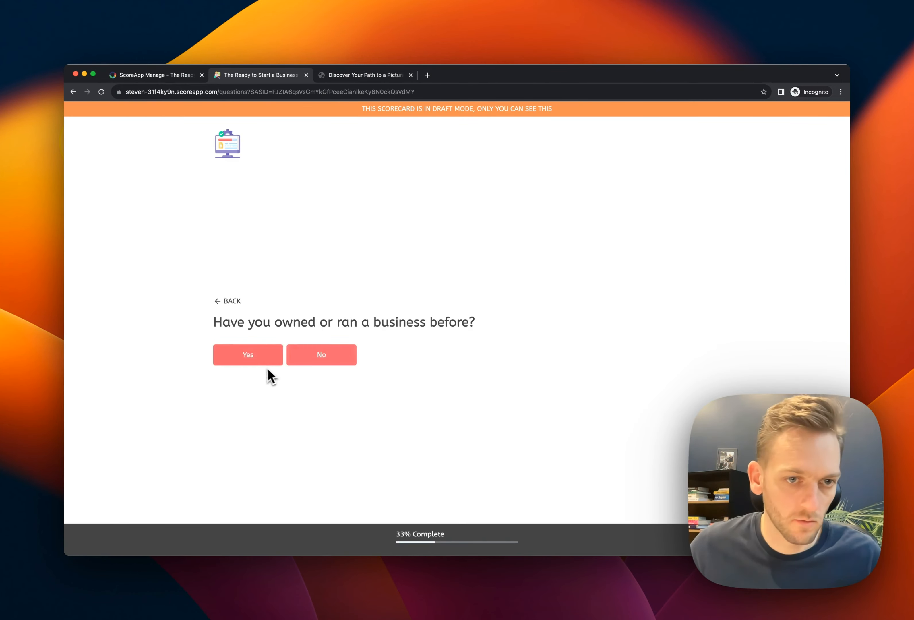
pyautogui.click(270, 362)
pyautogui.click(257, 372)
pyautogui.click(314, 373)
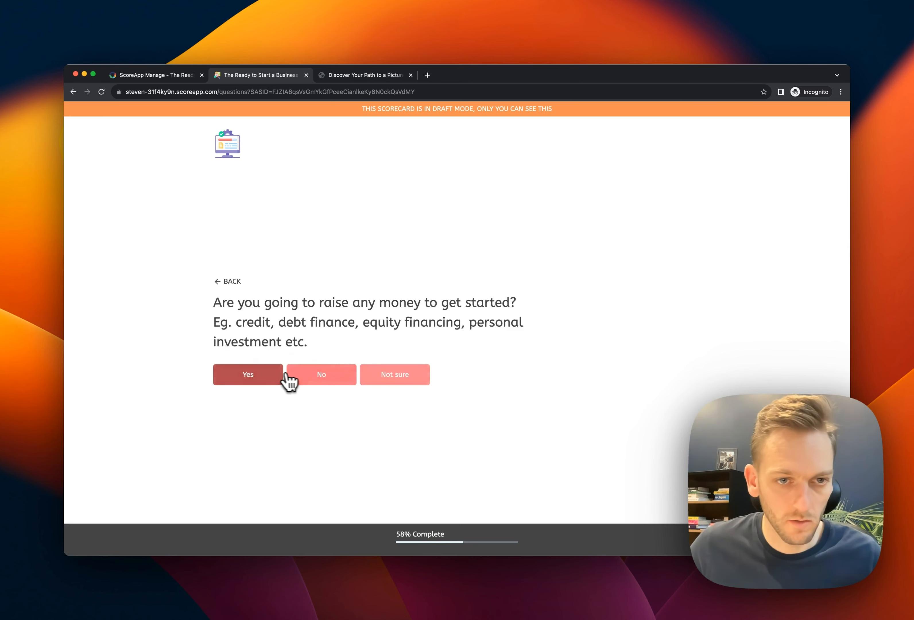
pyautogui.click(282, 374)
pyautogui.click(339, 376)
pyautogui.click(343, 375)
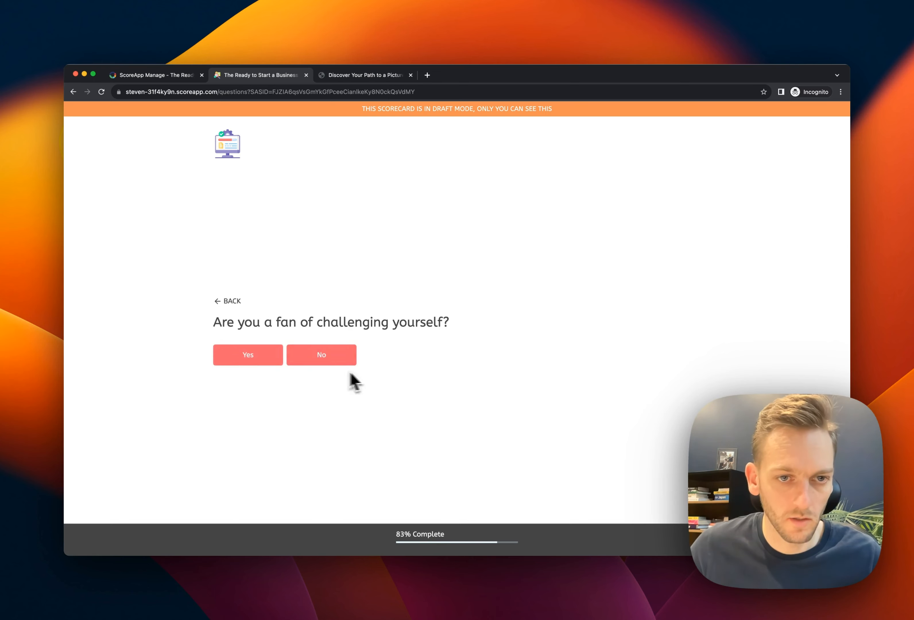
pyautogui.click(311, 374)
pyautogui.click(305, 374)
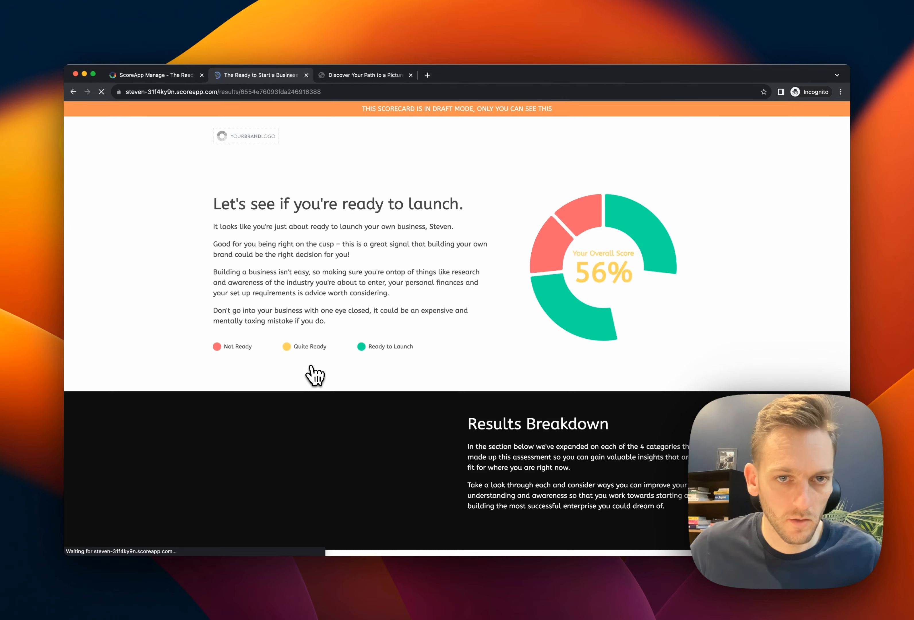
# - Look through the results page, including the overall score chart, category breakdowns and booking call to action
pyautogui.scroll(-20, 566, 415)
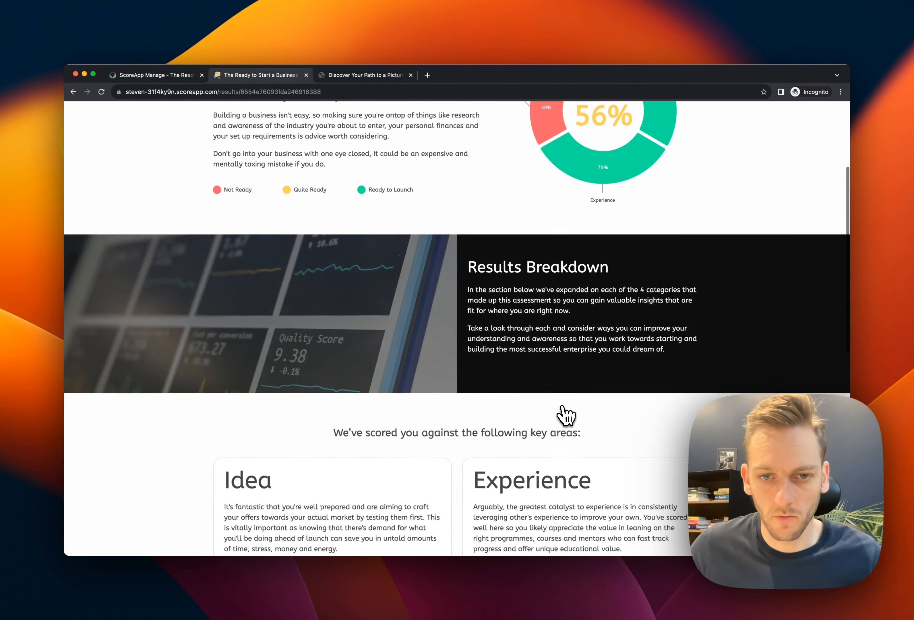
pyautogui.scroll(3, 276, 261)
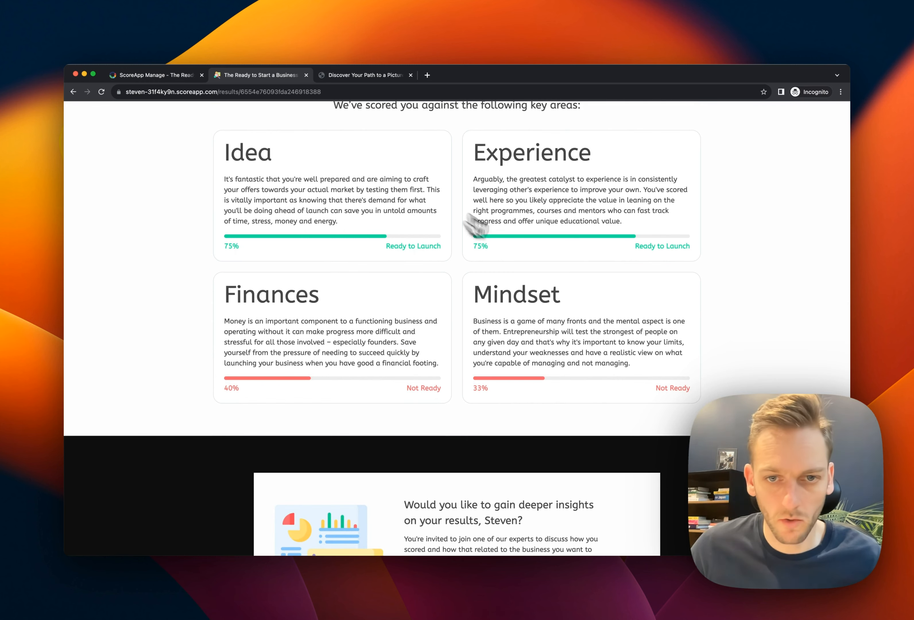
pyautogui.scroll(-5, 643, 317)
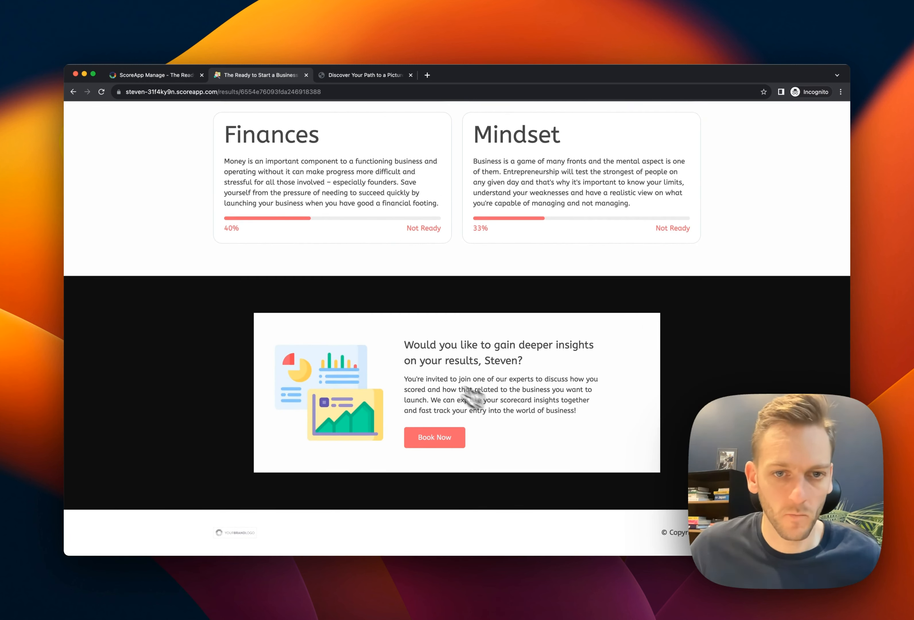
pyautogui.scroll(20, 590, 398)
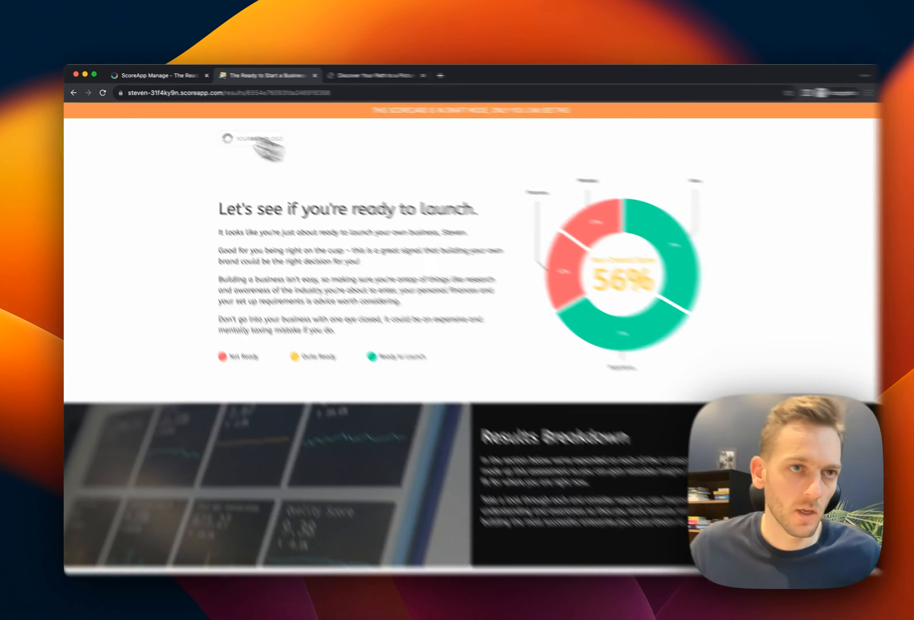
# - Return to the ScoreApp management dashboard and go to the landing pages list through the setup guide's landing page task
pyautogui.click(158, 75)
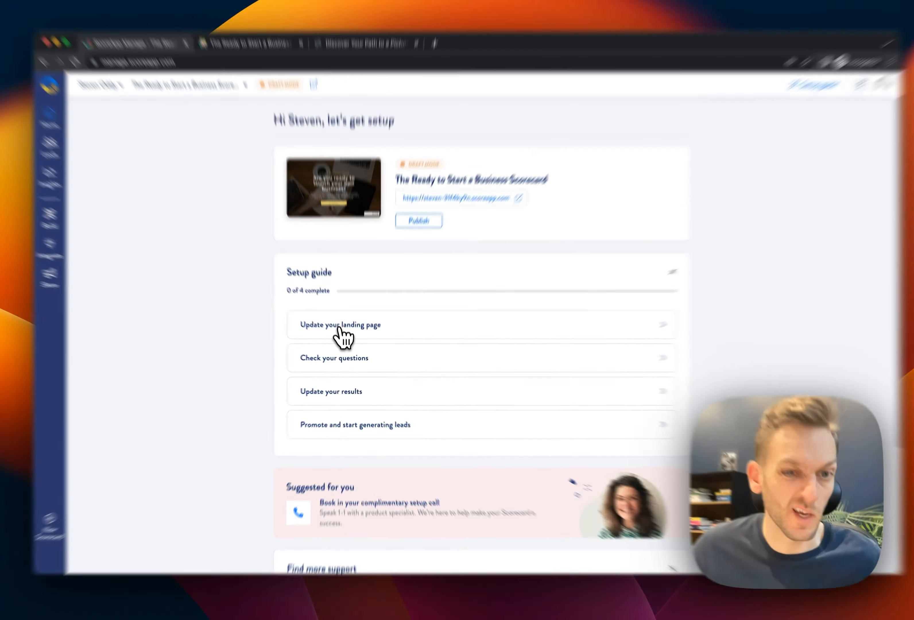
pyautogui.click(340, 334)
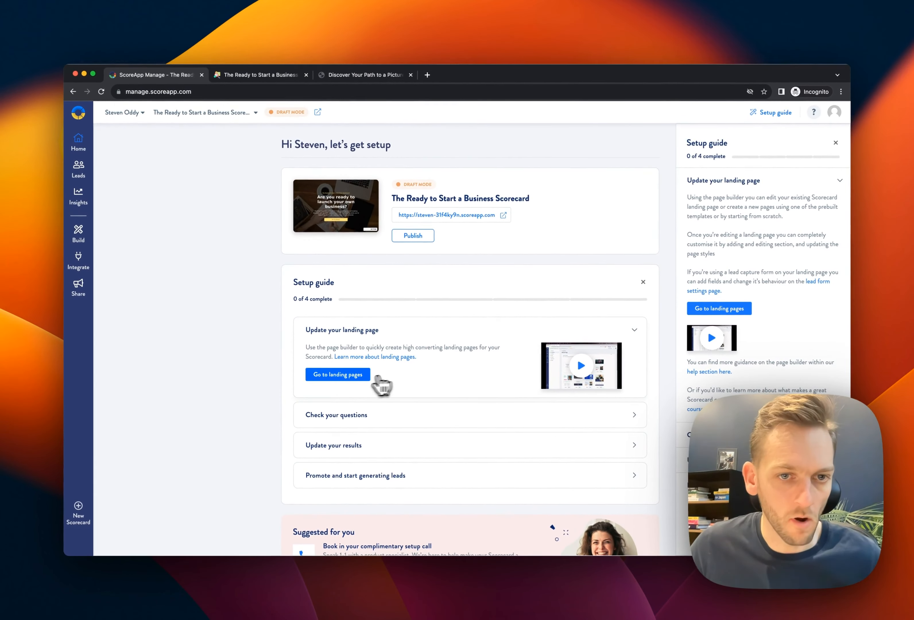
pyautogui.click(375, 368)
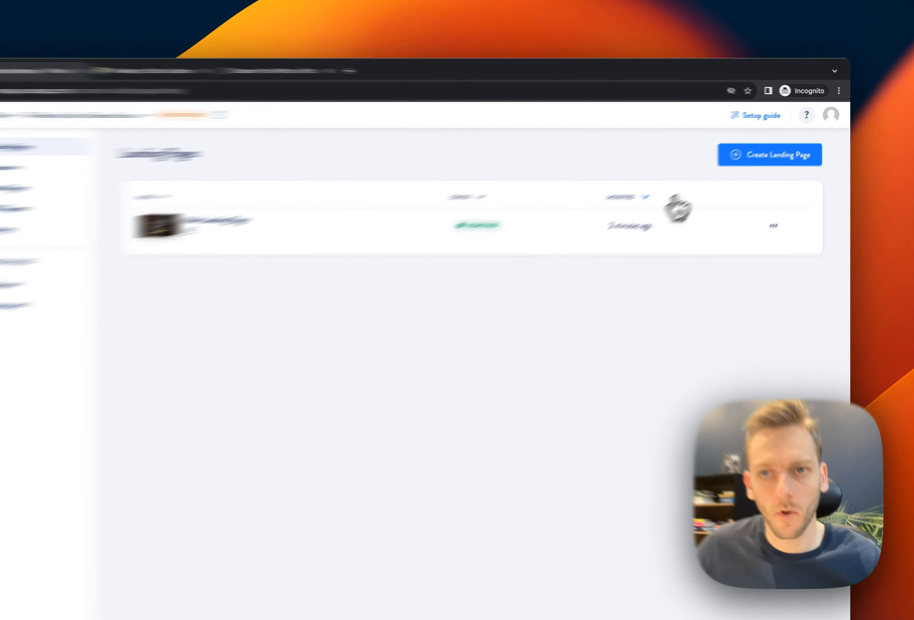
# - Browse the templates offered for a new landing page and close the template gallery
pyautogui.click(782, 146)
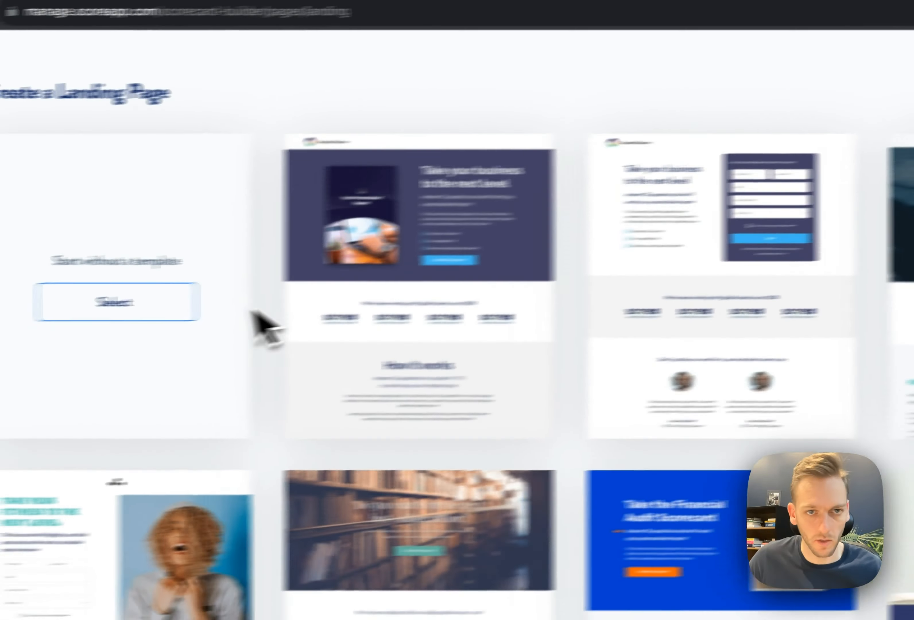
pyautogui.scroll(-5, 243, 256)
pyautogui.scroll(-15, 354, 273)
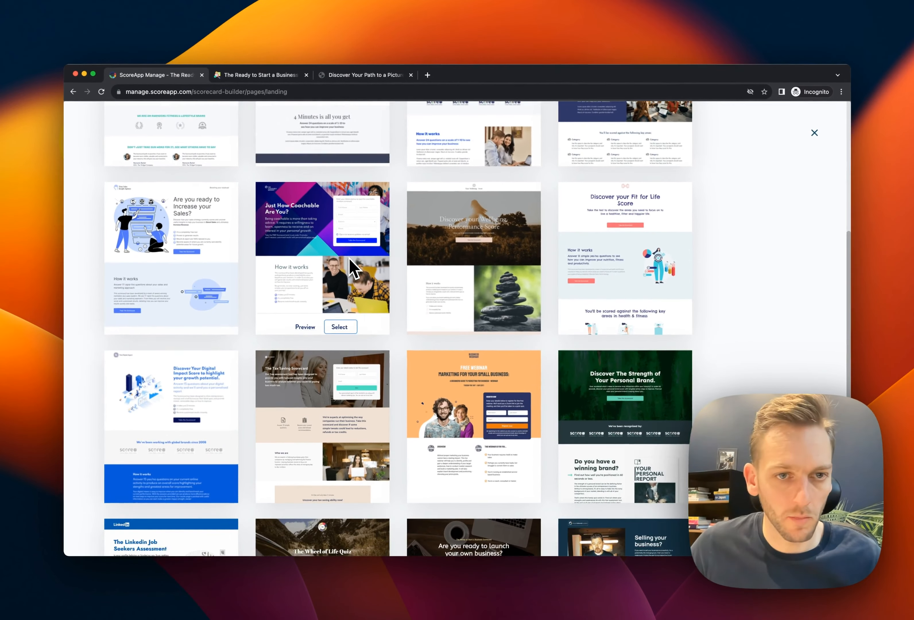
pyautogui.scroll(15, 491, 234)
pyautogui.scroll(3, 490, 232)
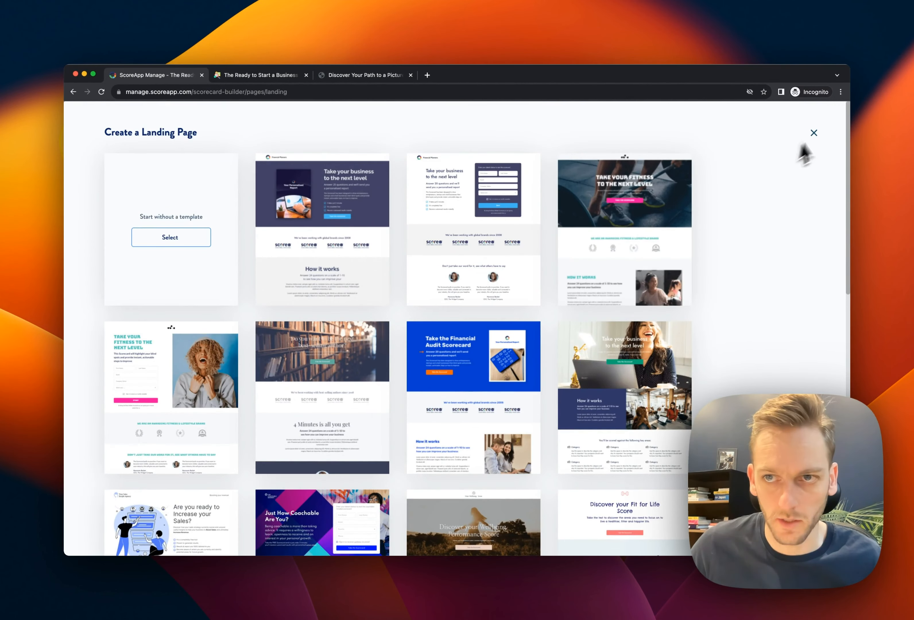
pyautogui.click(814, 133)
# - Open the main landing page in the page builder and select the banner section and its heading text
pyautogui.click(340, 205)
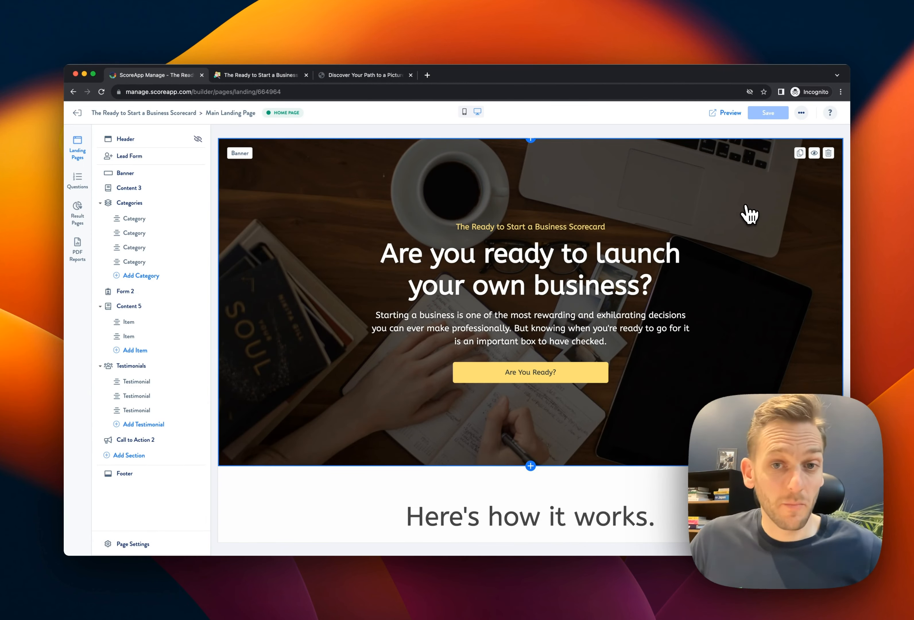
pyautogui.click(684, 251)
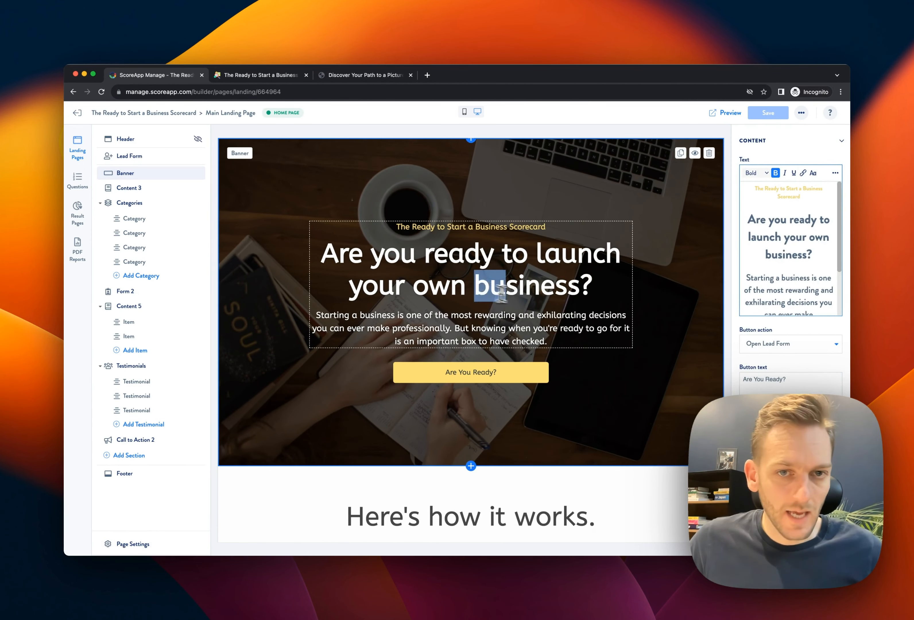
pyautogui.click(500, 286)
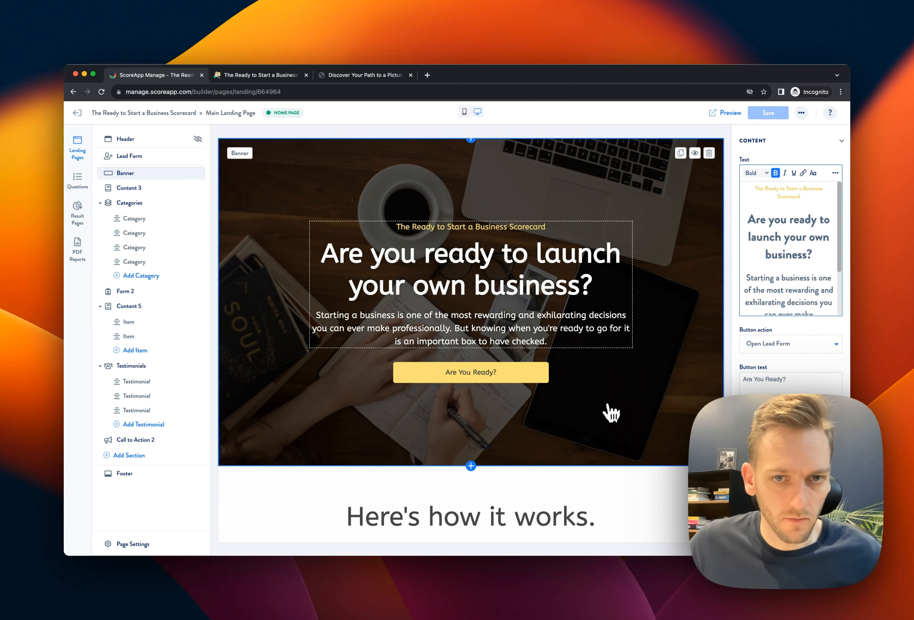
pyautogui.click(610, 417)
# - Set the heading font family to Open Sans in the landing page's settings and check the page's headings
pyautogui.click(132, 544)
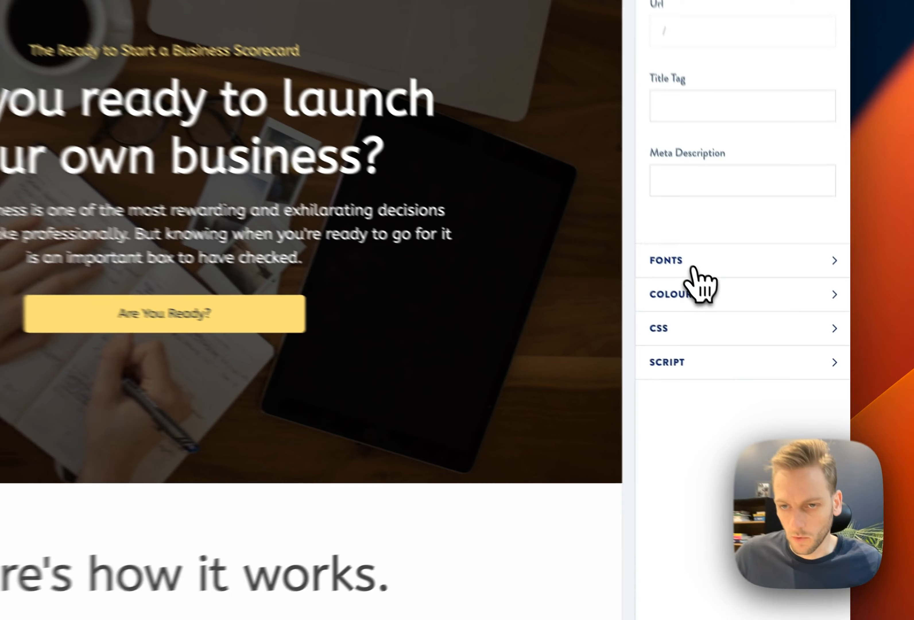
pyautogui.click(762, 347)
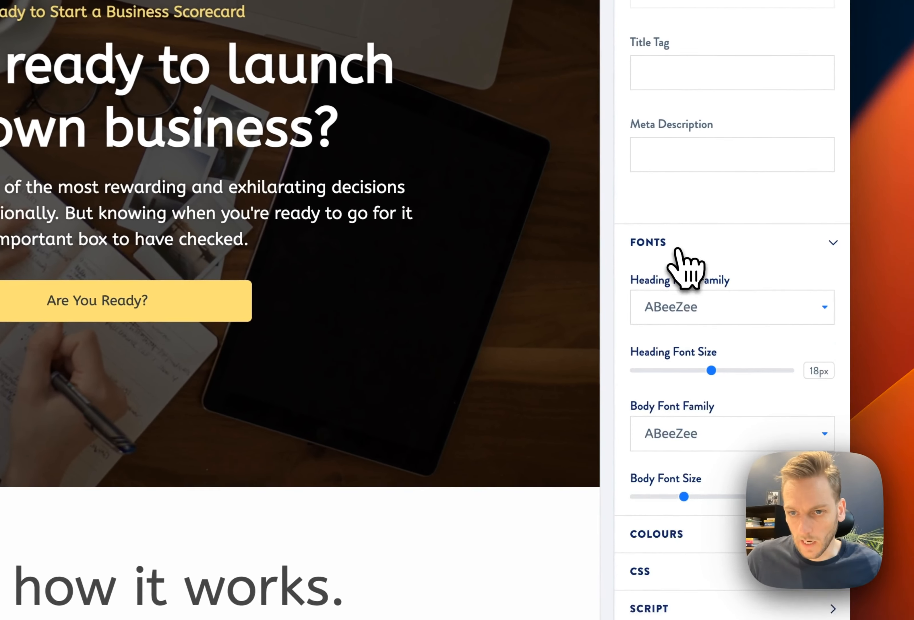
pyautogui.click(773, 379)
pyautogui.write('open')
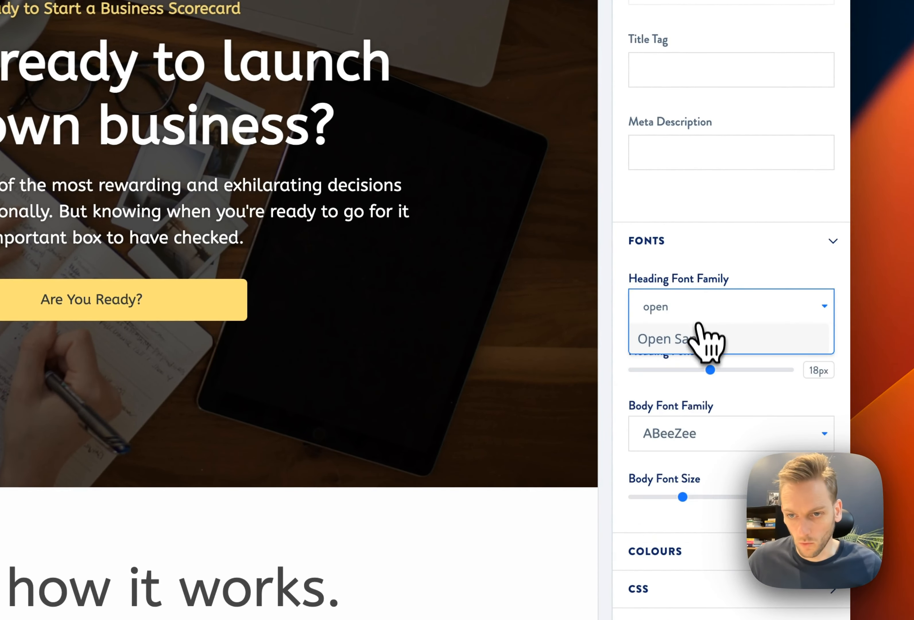
pyautogui.click(708, 341)
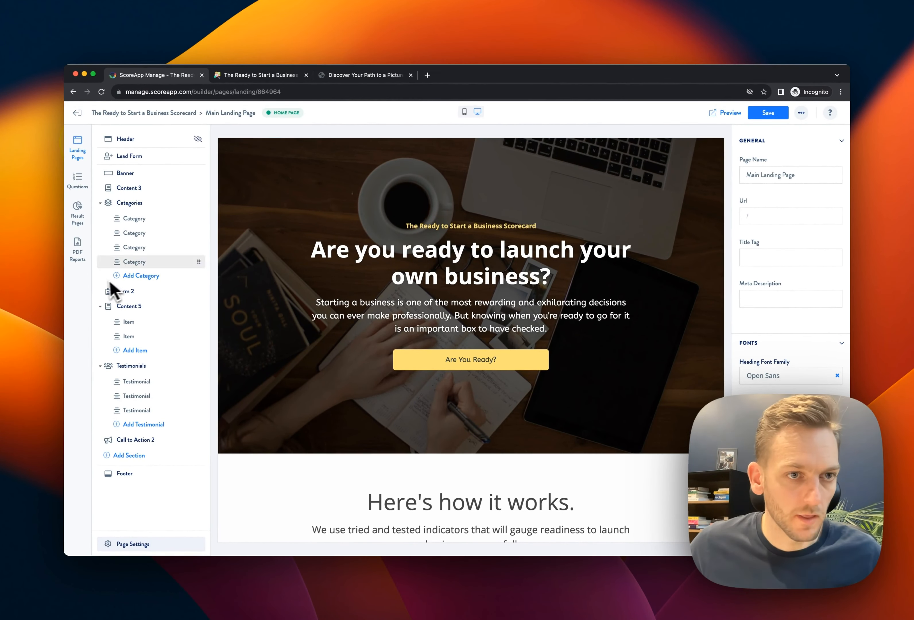
pyautogui.scroll(-10, 312, 363)
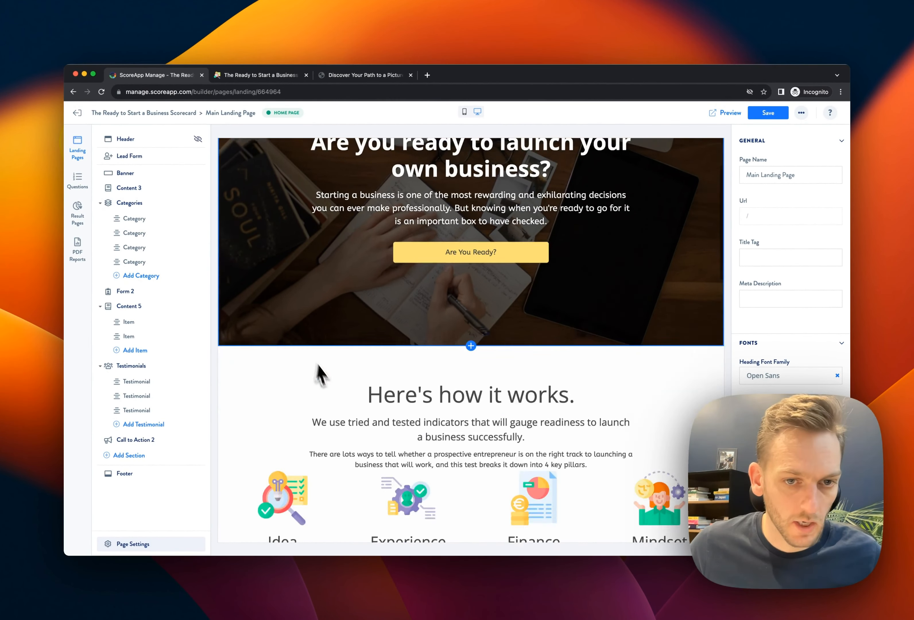
# - Delete the Testimonials section with its three testimonials from the main landing page
pyautogui.scroll(-8, 331, 390)
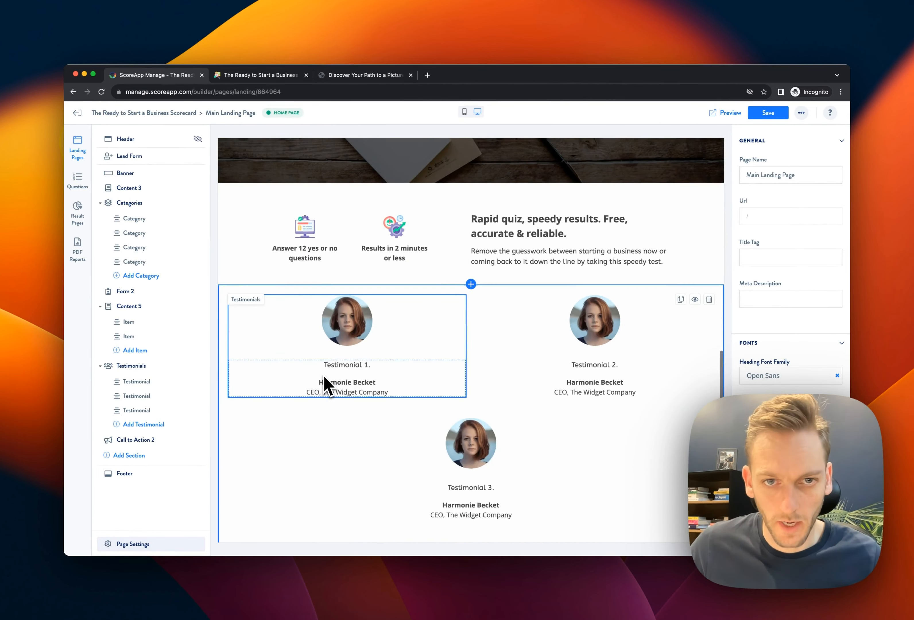
pyautogui.scroll(2, 326, 384)
pyautogui.scroll(-3, 328, 383)
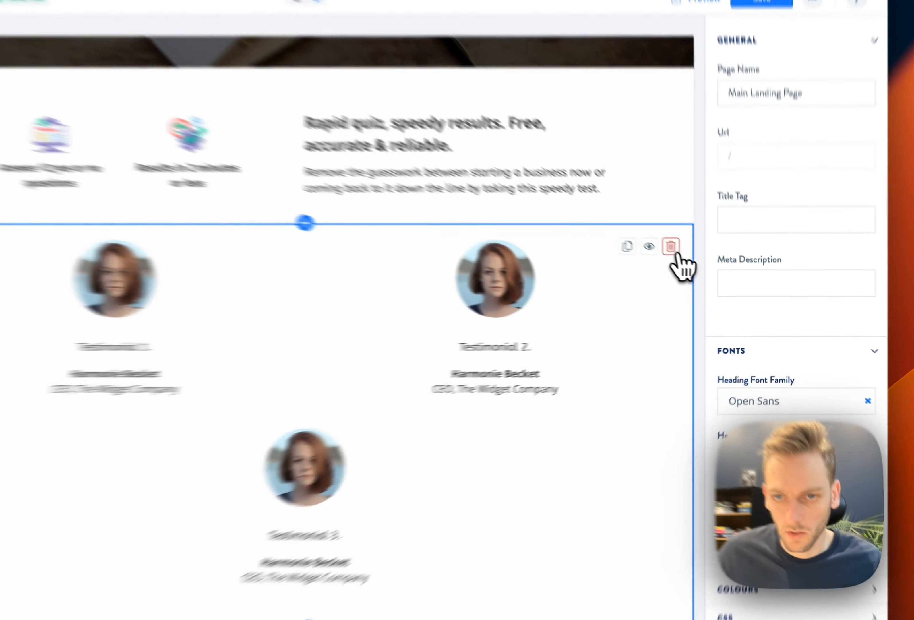
pyautogui.click(709, 275)
pyautogui.click(558, 368)
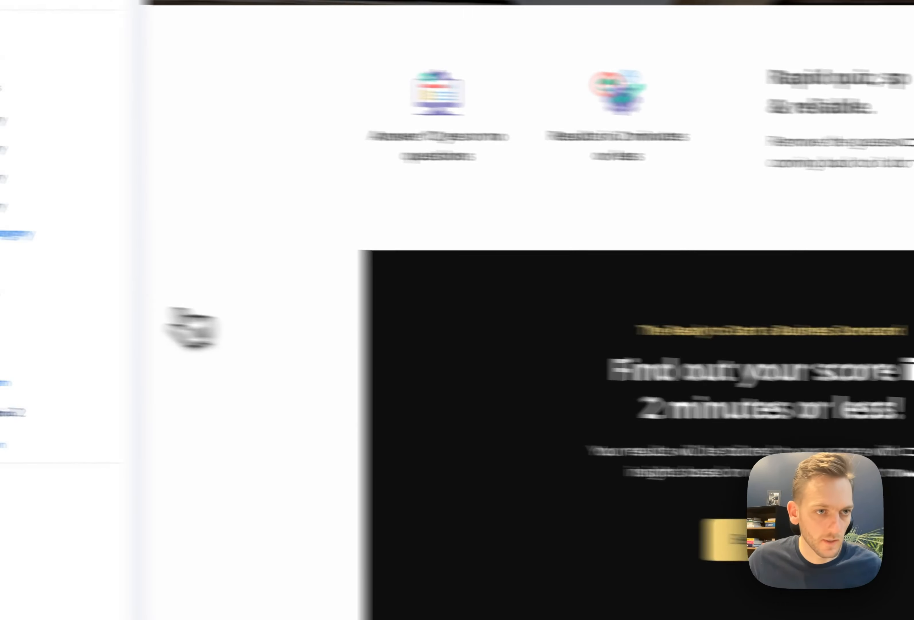
# - Add the single testimonial section with the dark blue background and move it directly below the banner
pyautogui.click(196, 462)
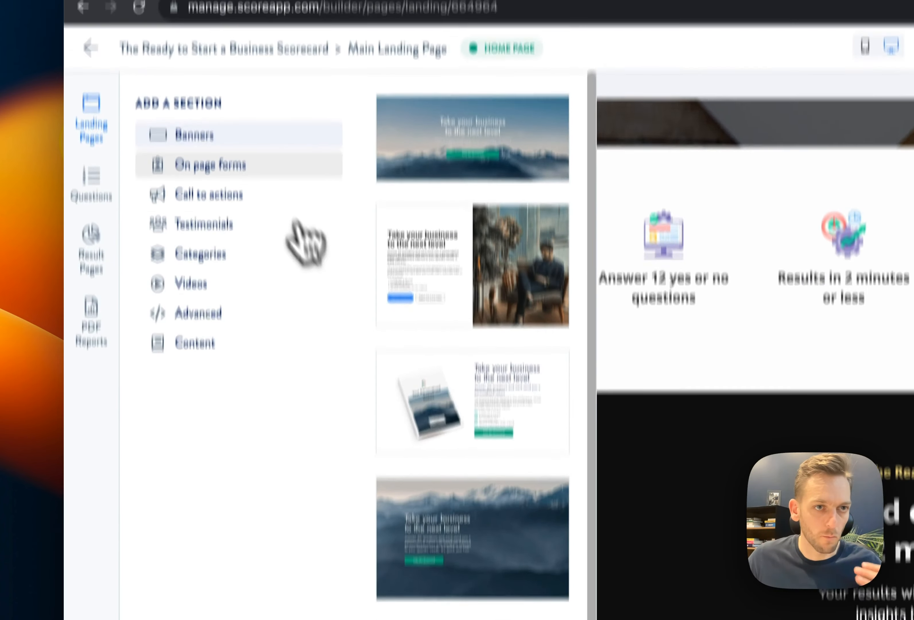
pyautogui.click(237, 40)
pyautogui.click(239, 297)
pyautogui.click(237, 320)
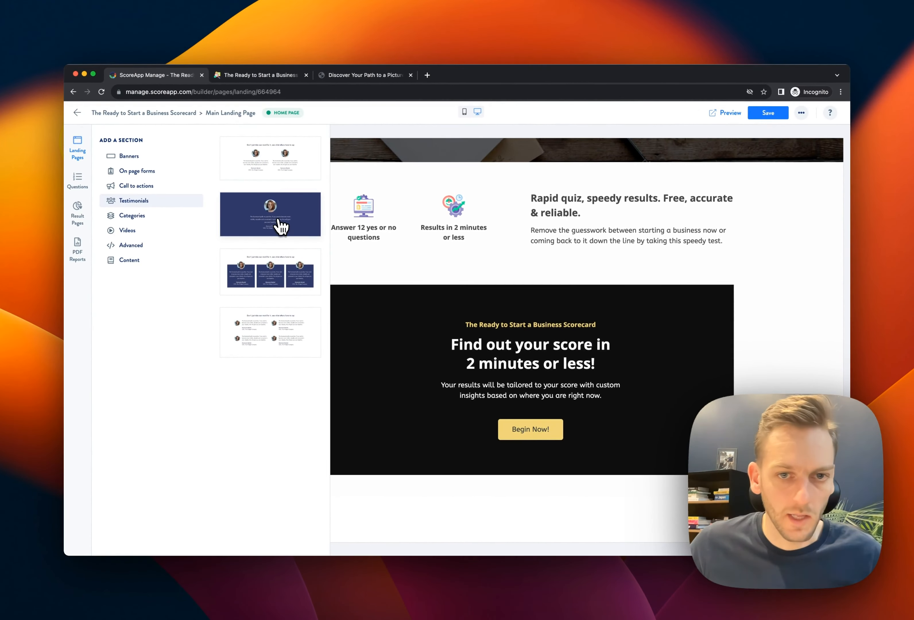
pyautogui.click(277, 228)
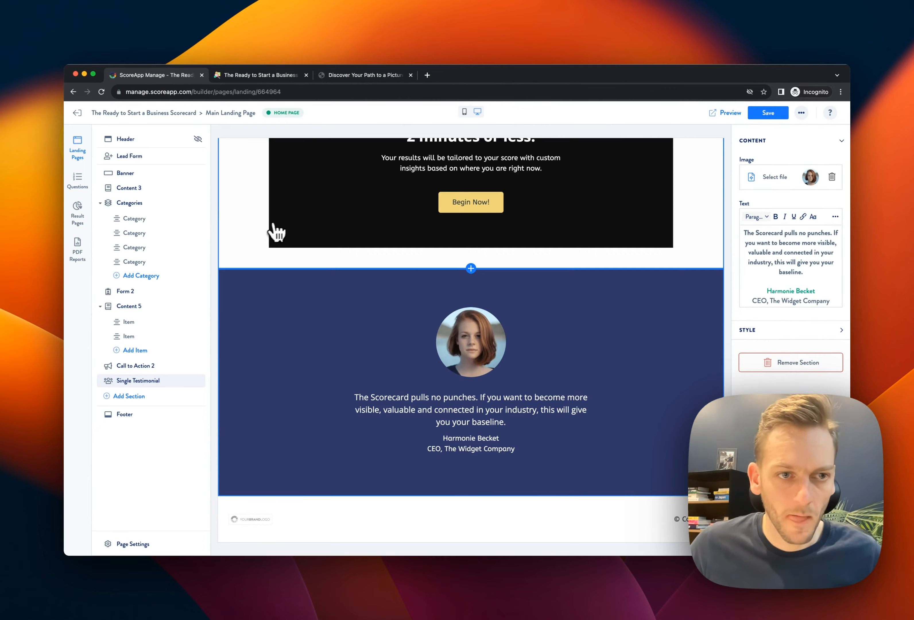
pyautogui.moveTo(206, 368); pyautogui.dragTo(203, 192)
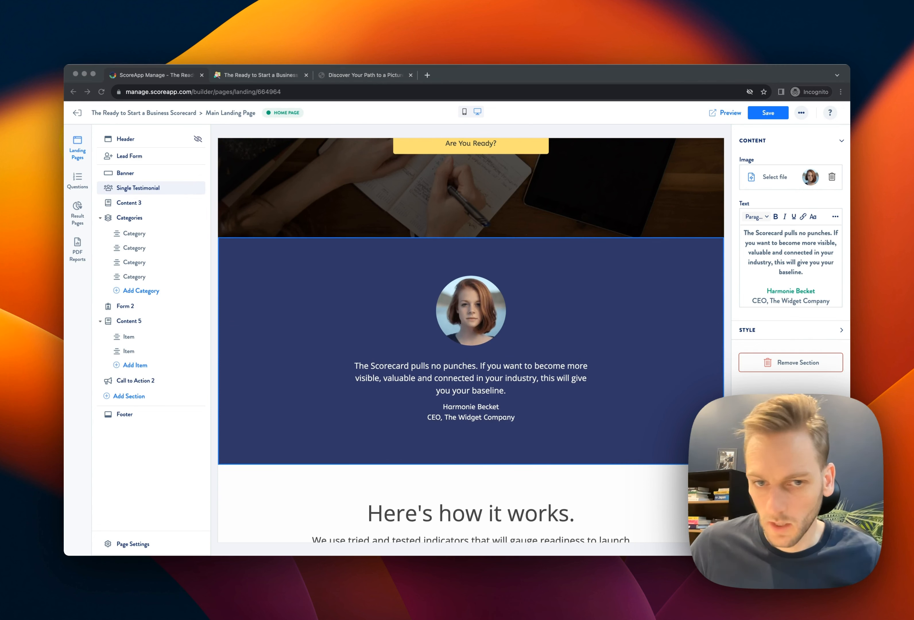
# - Replace the testimonial's quote with the one starting "Your coaching assessment was a pivotal moment in my career" and its photo with the dark-haired woman's portrait
pyautogui.press('super+Tab')
pyautogui.moveTo(515, 385); pyautogui.dragTo(347, 373)
pyautogui.write('Your coaching assessment was a pivotal moment in my career. It helped me refine my leadership skills and understand my business better. Thank you for this invaluable experience!')
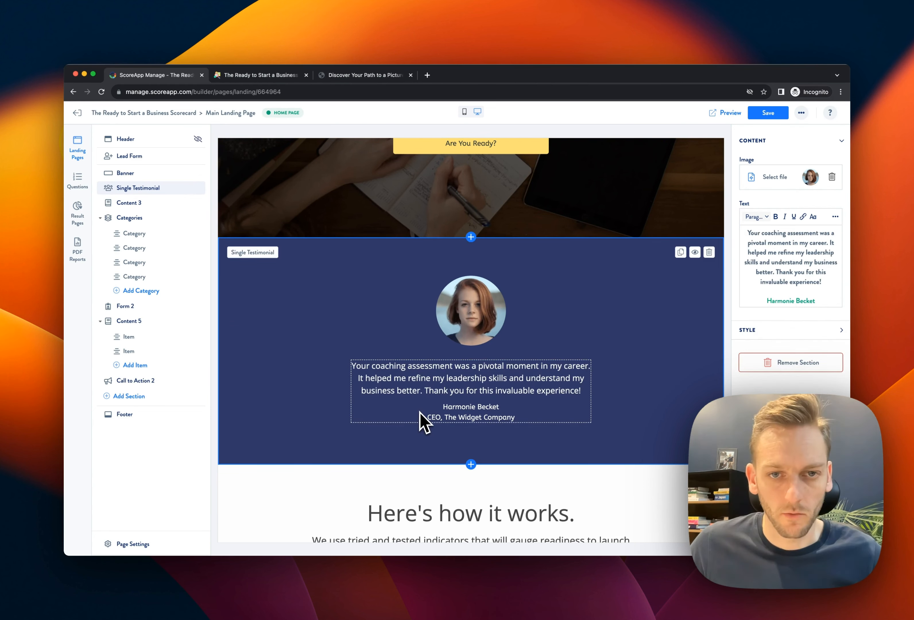
pyautogui.click(824, 171)
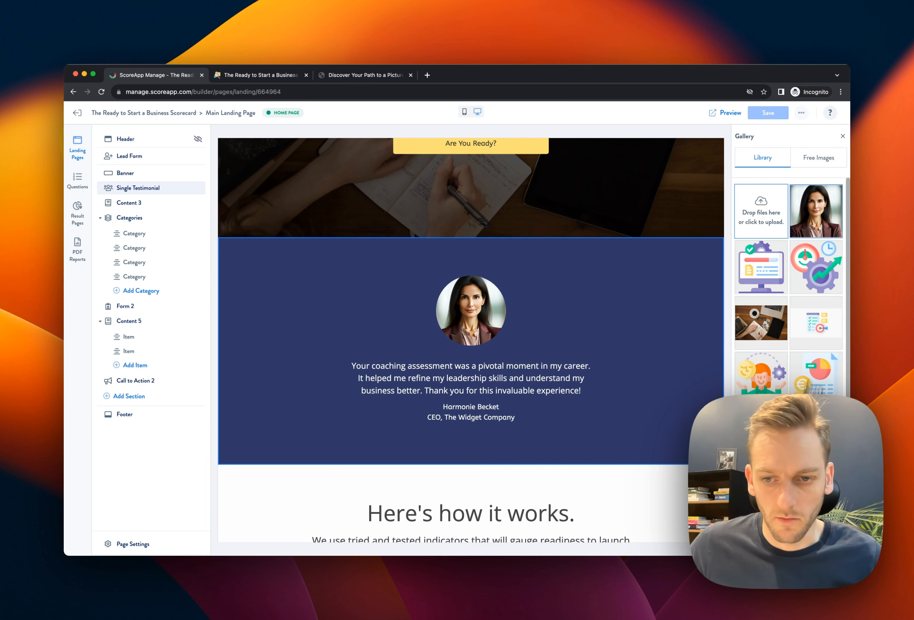
pyautogui.scroll(-3, 656, 444)
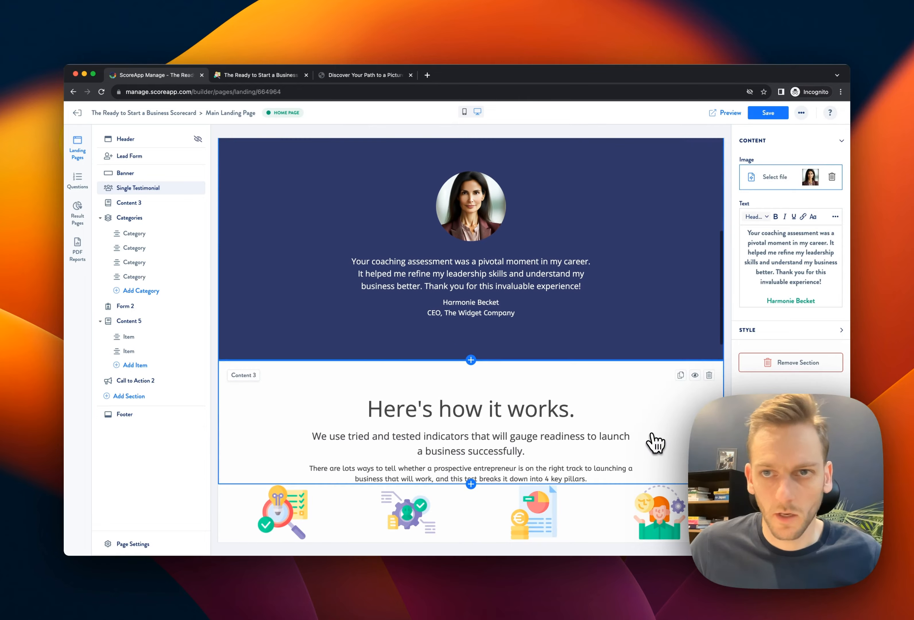
# - Switch to the mobile view and examine how the banner, testimonial, categories, form and content sections look on a phone
pyautogui.click(464, 112)
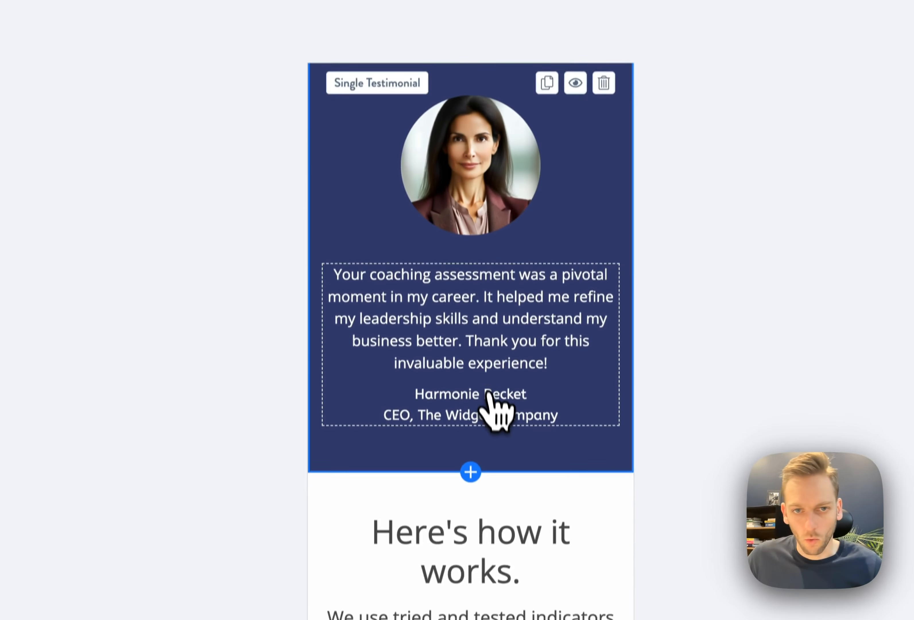
pyautogui.scroll(-5, 471, 297)
pyautogui.scroll(-10, 494, 392)
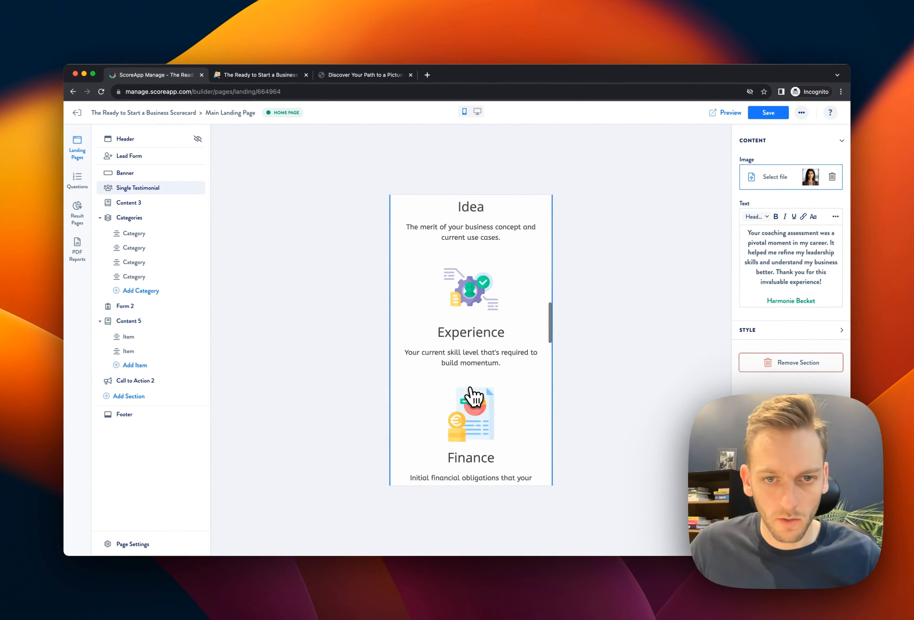
pyautogui.scroll(-5, 473, 396)
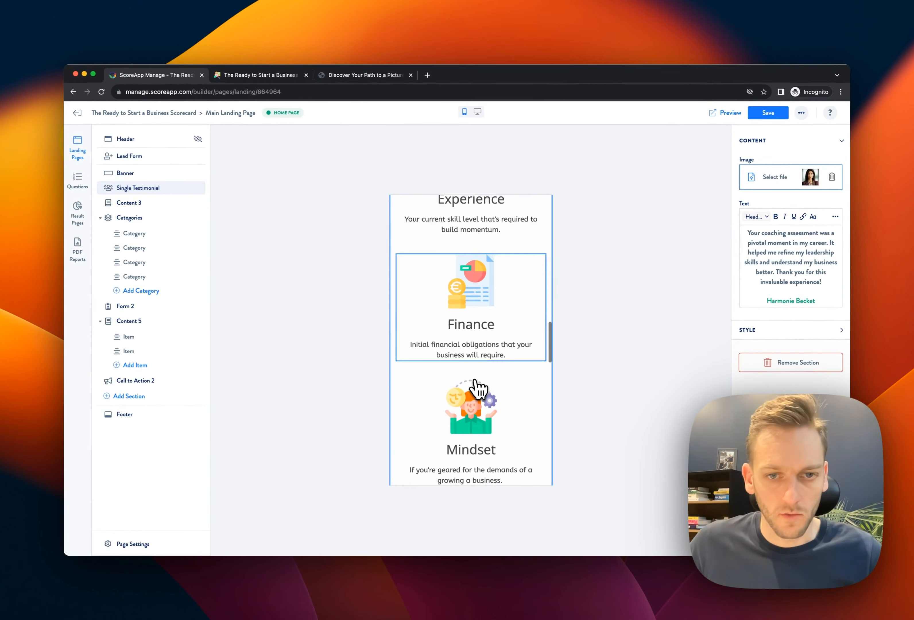
pyautogui.scroll(15, 475, 390)
pyautogui.scroll(4, 480, 383)
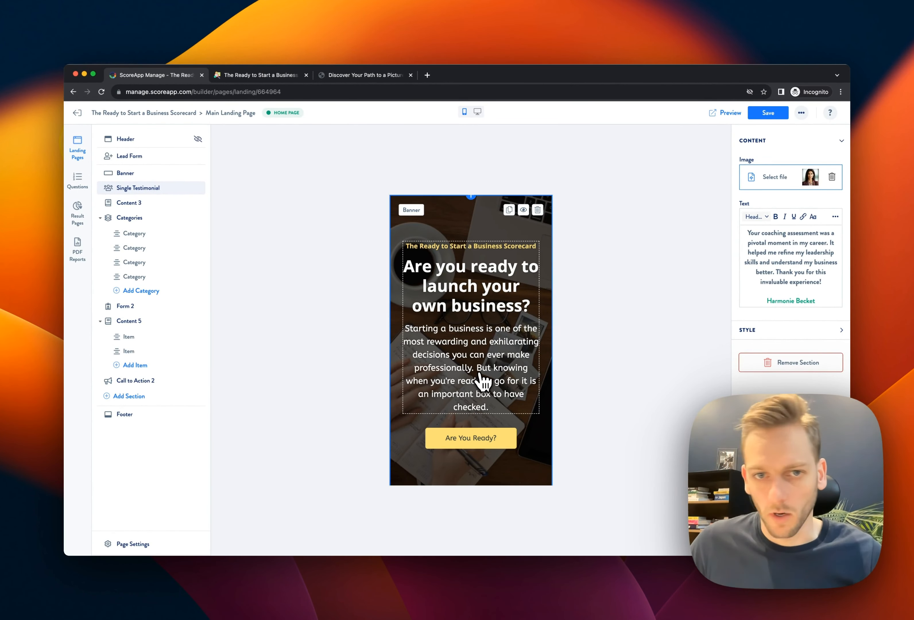
pyautogui.scroll(-12, 483, 382)
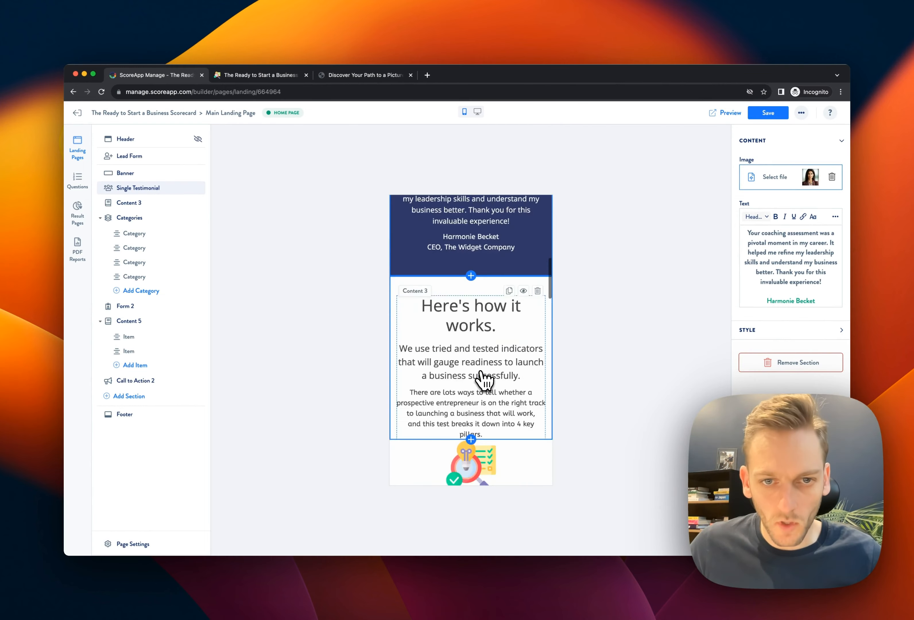
pyautogui.scroll(-20, 483, 379)
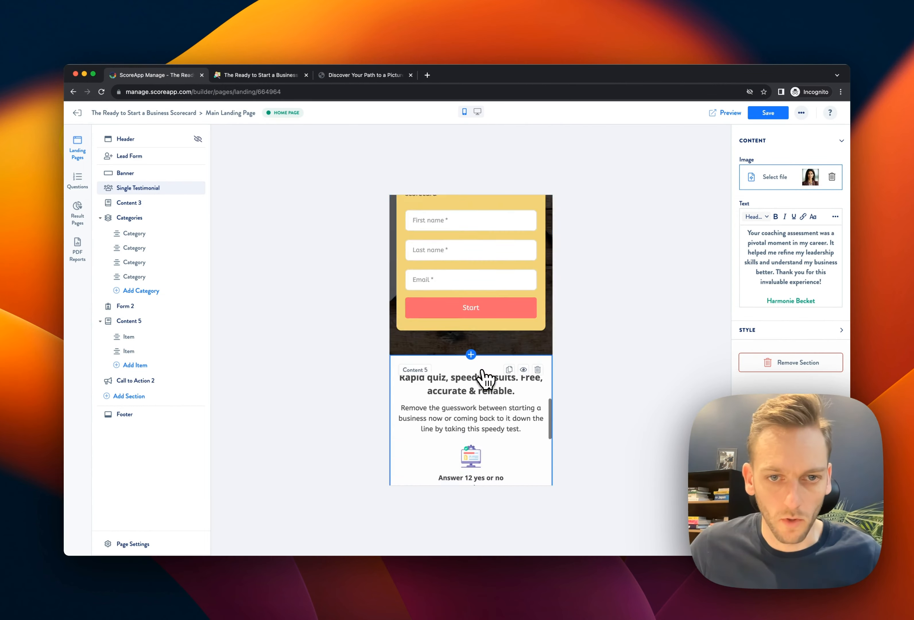
pyautogui.scroll(-5, 482, 372)
# - Save the landing page, go to the questions through the setup guide and open the question about having owned or run a business before
pyautogui.click(767, 115)
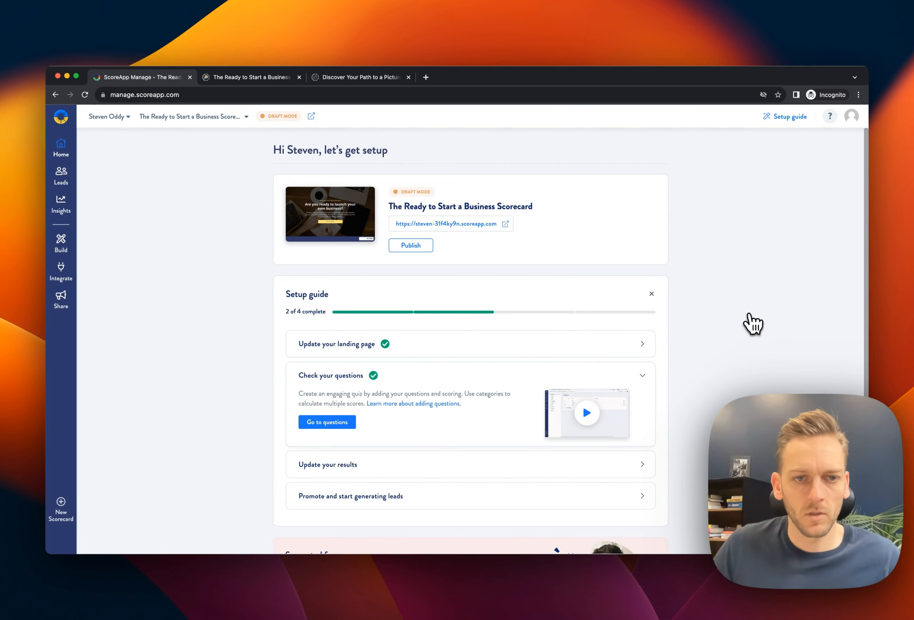
pyautogui.click(340, 424)
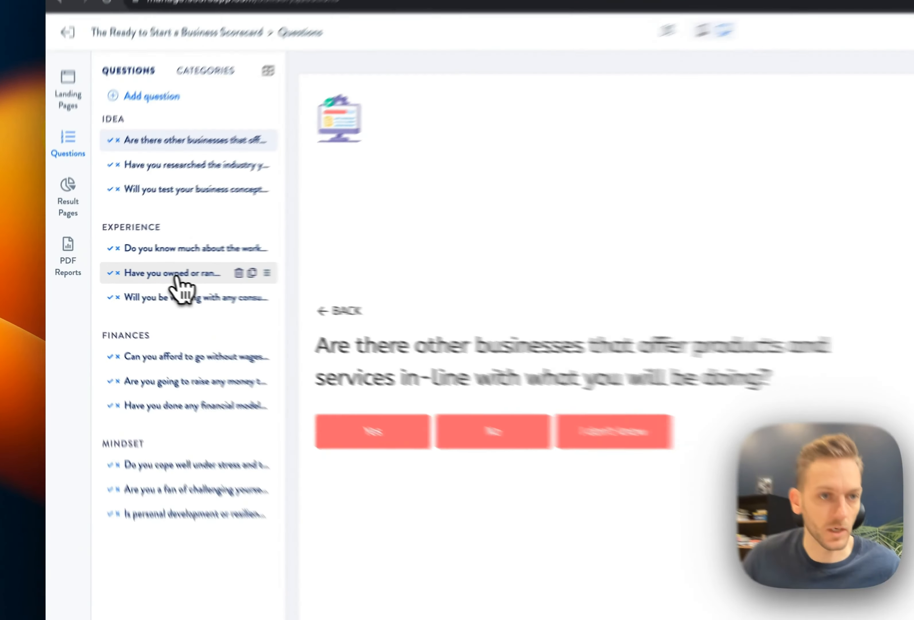
pyautogui.click(131, 274)
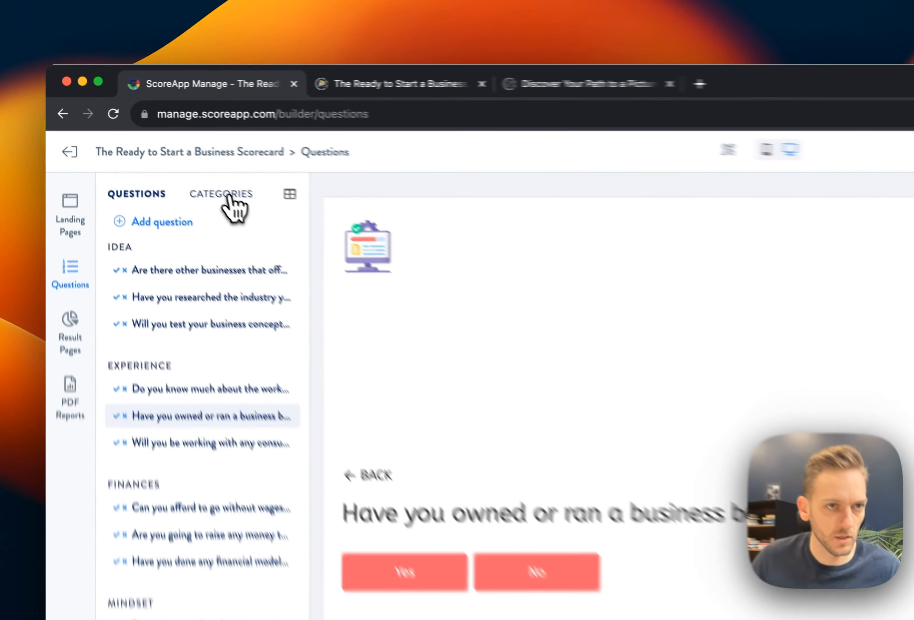
# - Delete the Mindset category together with its questions and return to the question list
pyautogui.click(153, 143)
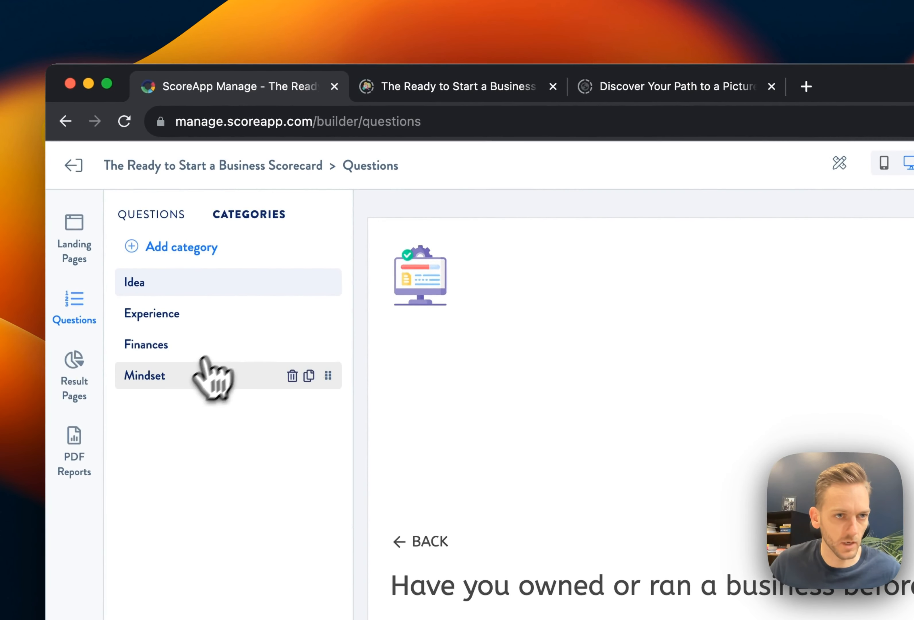
pyautogui.click(178, 376)
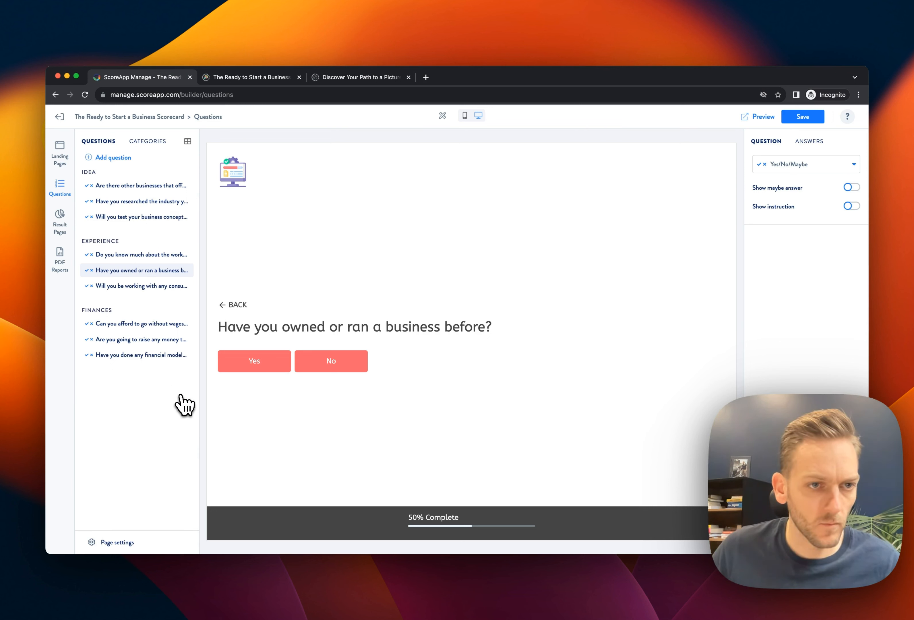
# - Add a Yes/No/Maybe question with the text "Do you have any prior experience in selling a product or service?"
pyautogui.click(125, 159)
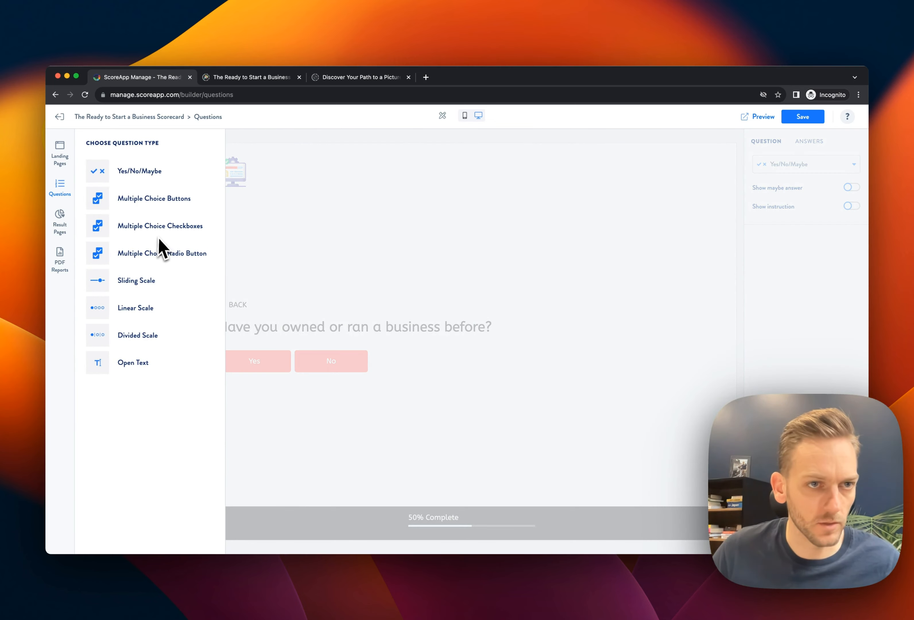
pyautogui.click(142, 173)
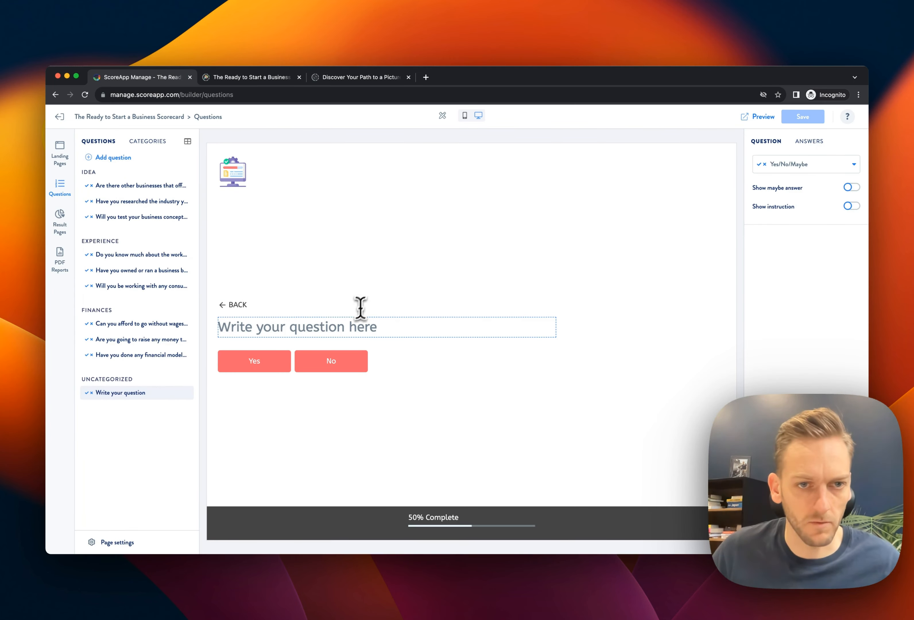
pyautogui.click(334, 328)
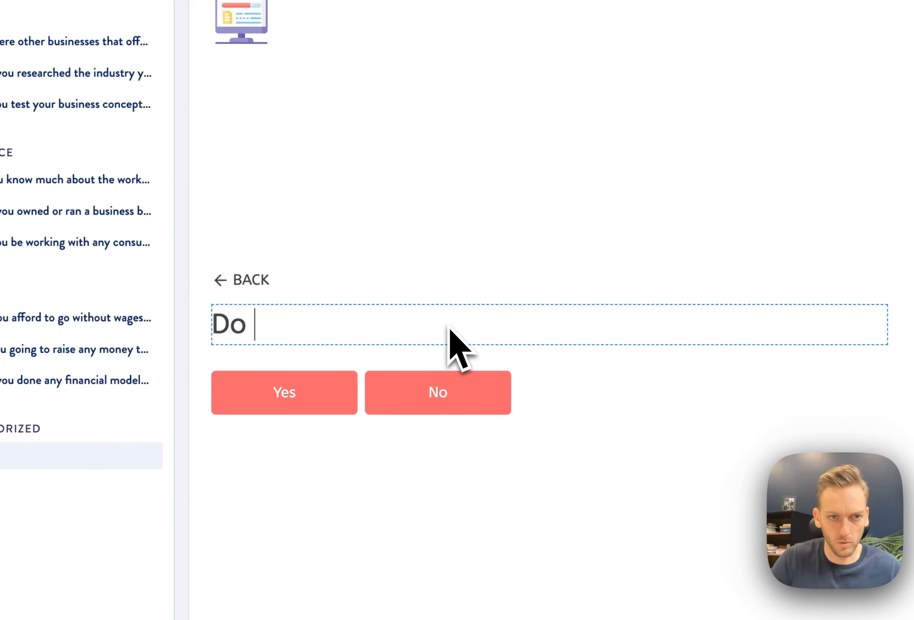
pyautogui.write('you have any prio')
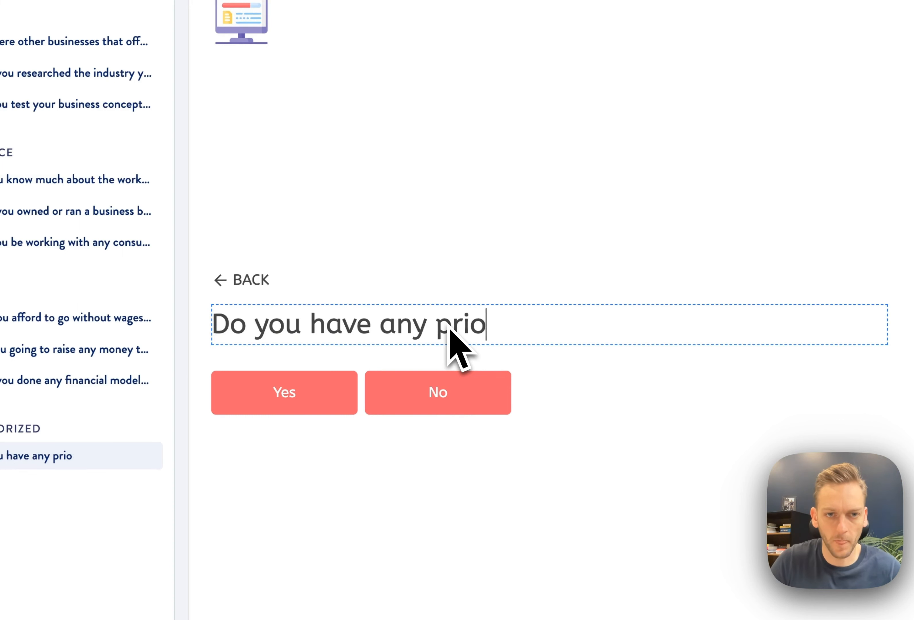
pyautogui.write('r experience in selling a')
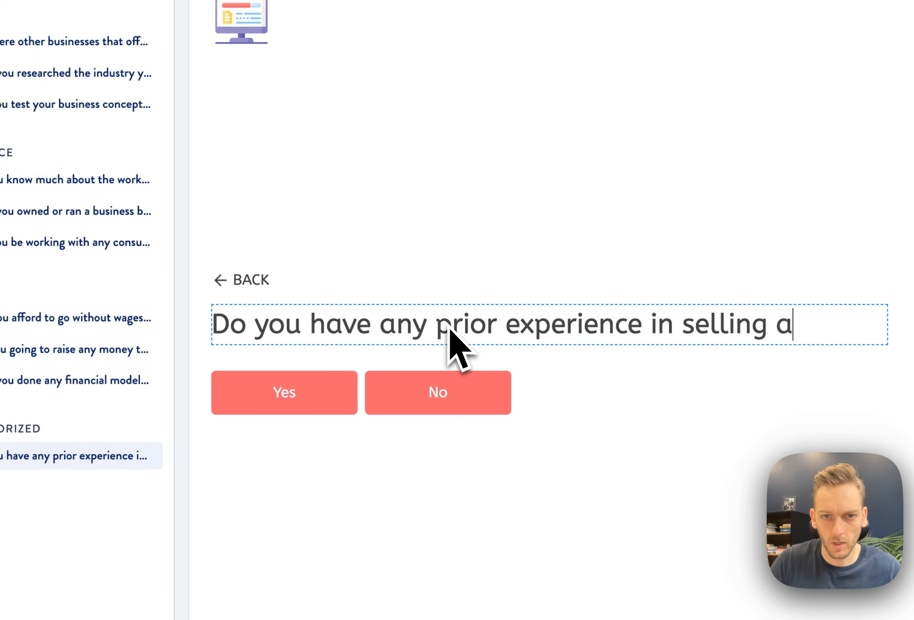
pyautogui.write('uct or service?')
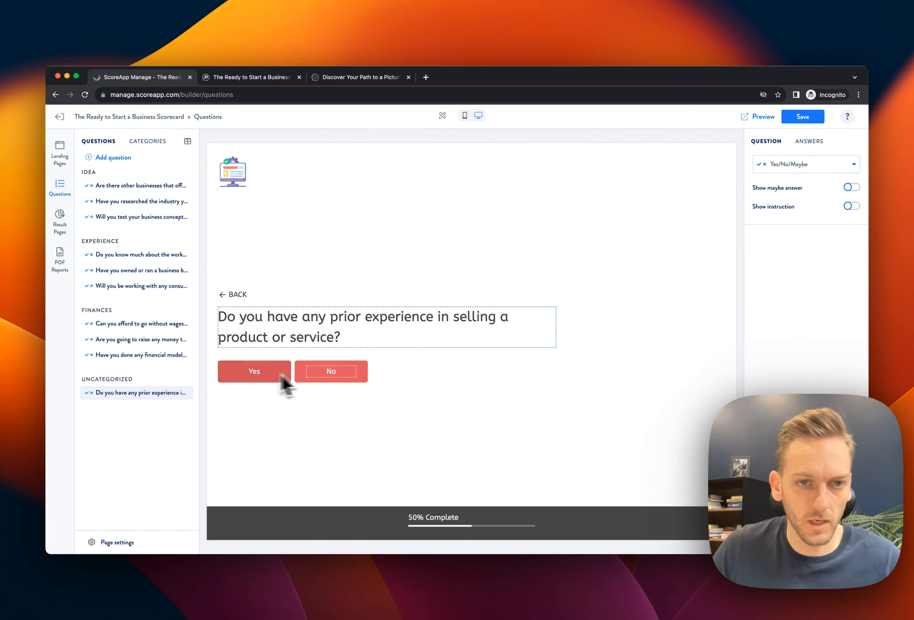
# - Change the new question's type to Multiple Choice Buttons and set its first answer to "Yes, everyday!"
pyautogui.click(794, 166)
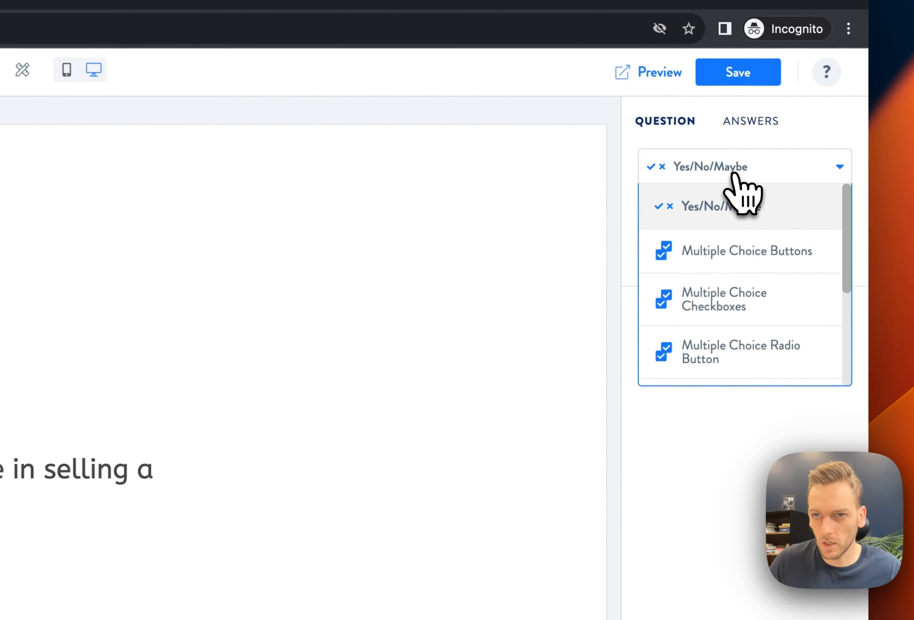
pyautogui.click(798, 202)
pyautogui.click(312, 347)
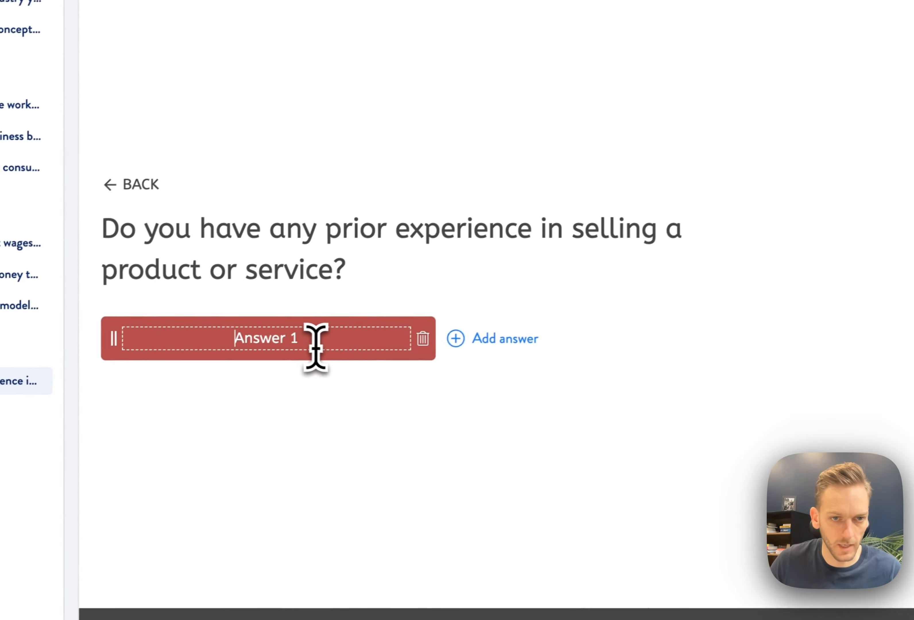
pyautogui.press('super+a')
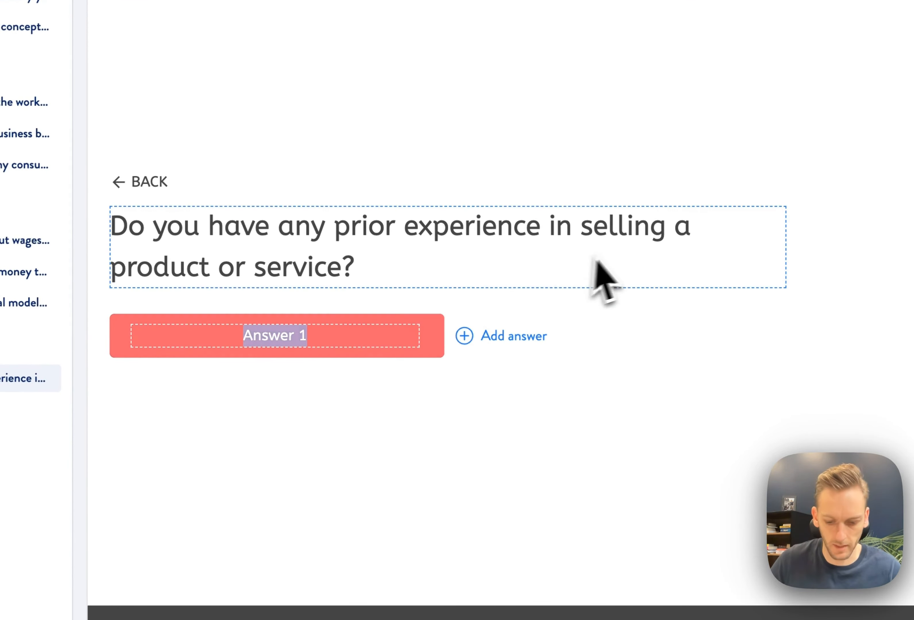
pyautogui.write('Yes, everyday!')
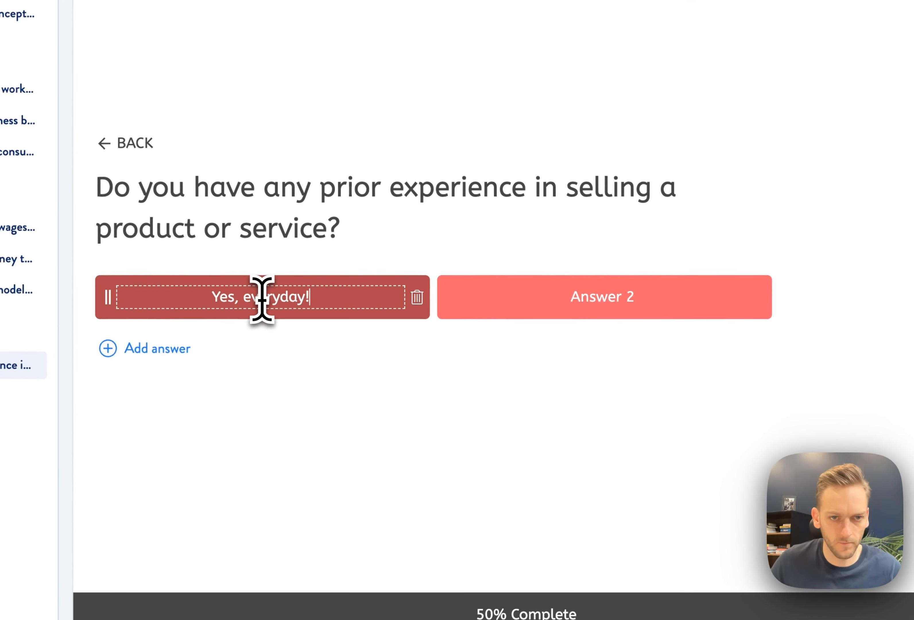
# - Set the question's second answer to "I've done some sales" and add a third answer reading "None"
pyautogui.click(571, 301)
pyautogui.moveTo(571, 302); pyautogui.dragTo(628, 296)
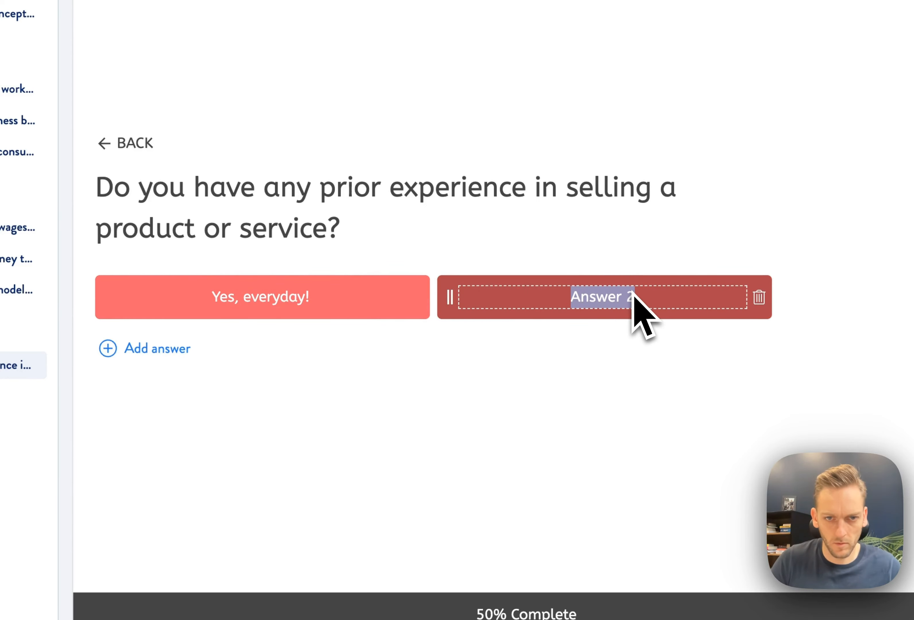
pyautogui.write("I've done some sales")
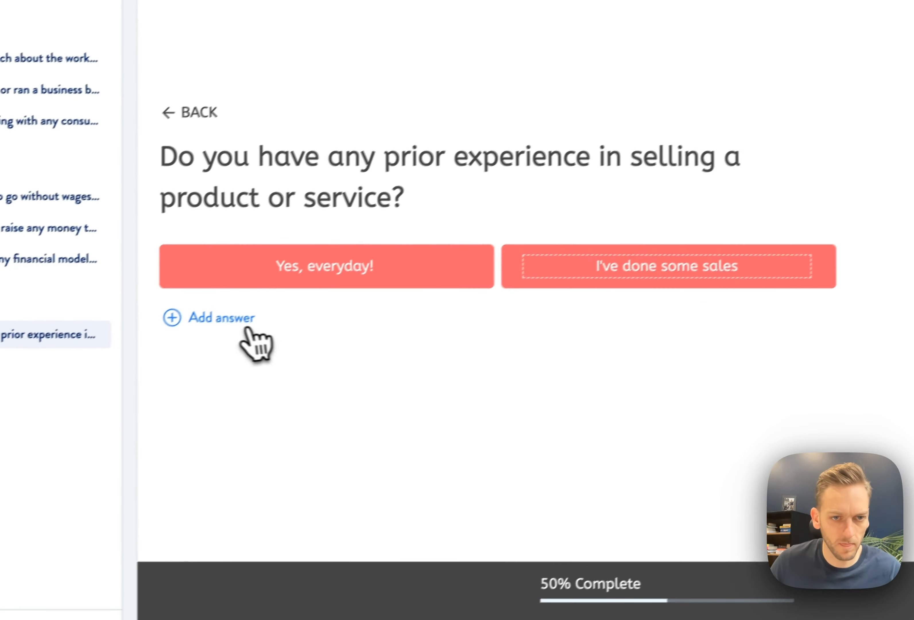
pyautogui.click(246, 329)
pyautogui.write('N')
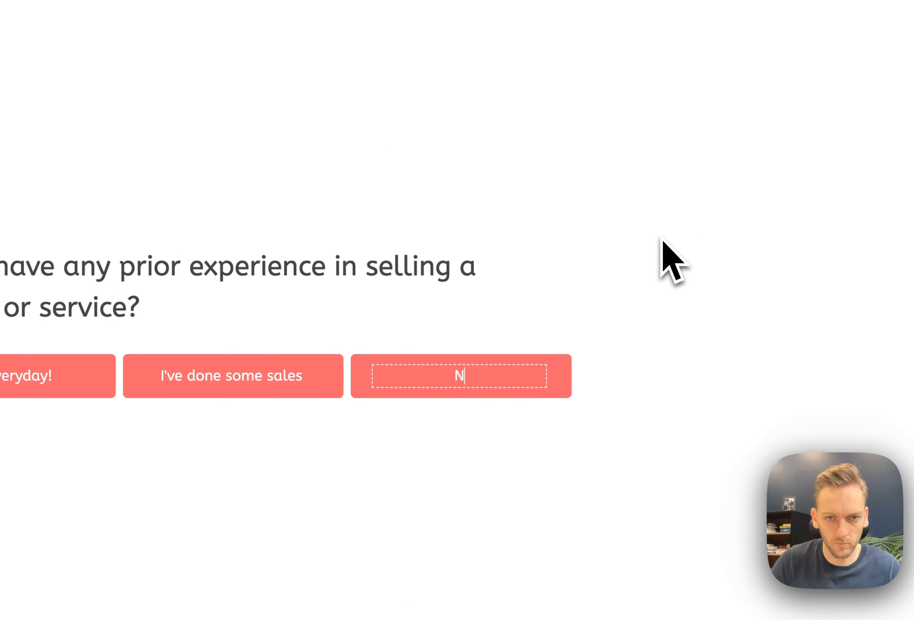
pyautogui.write('one')
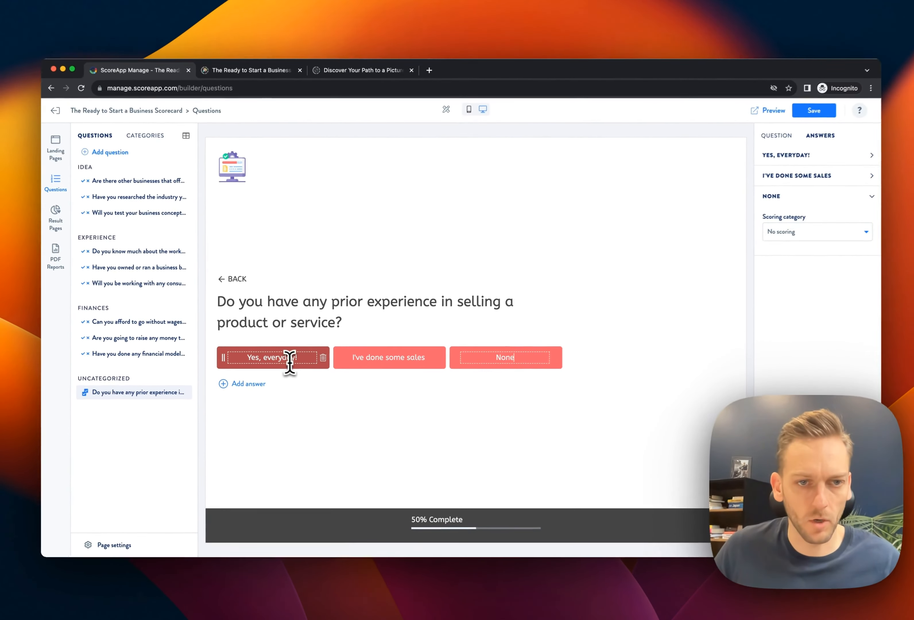
# - Create a new category named "Sales" and assign it as the scoring category of the "Yes, everyday!" answer
pyautogui.click(290, 362)
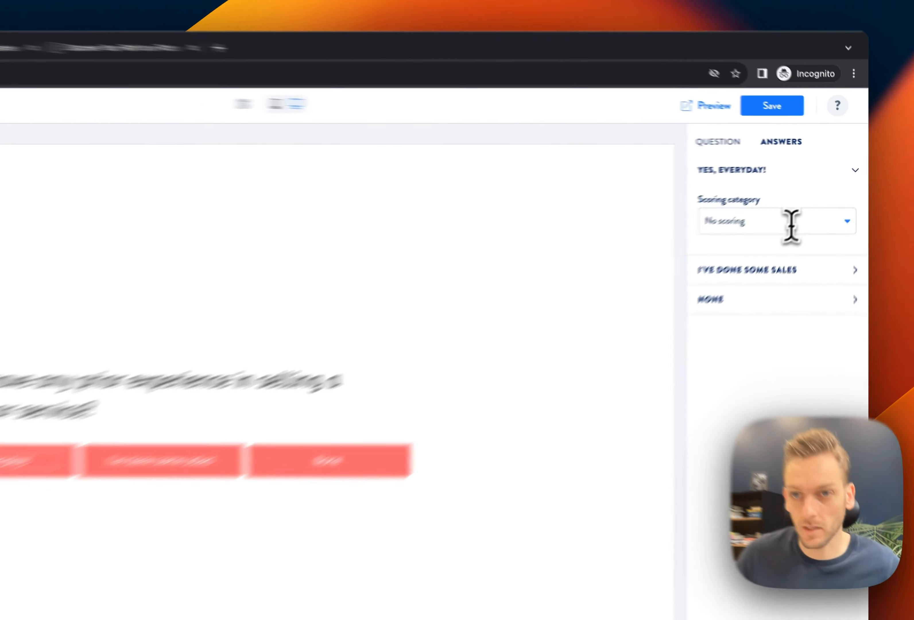
pyautogui.click(809, 195)
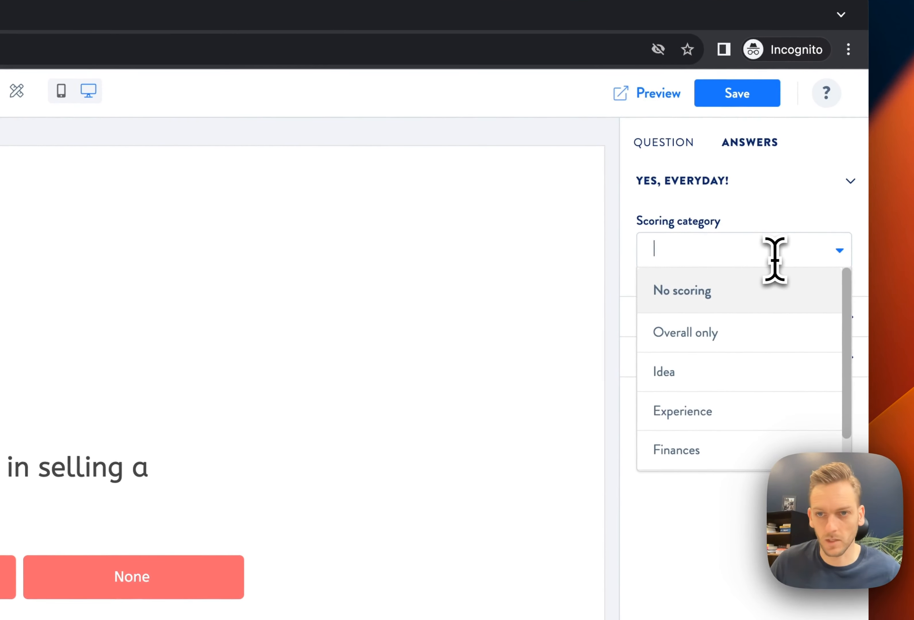
pyautogui.scroll(-1, 766, 292)
pyautogui.scroll(1, 761, 305)
pyautogui.scroll(-1, 775, 348)
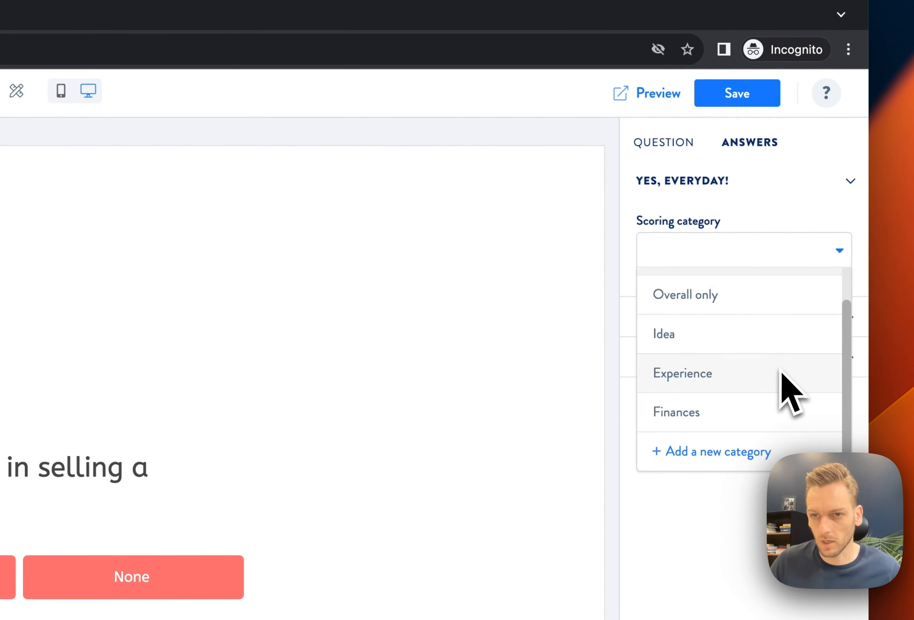
pyautogui.write('Sales')
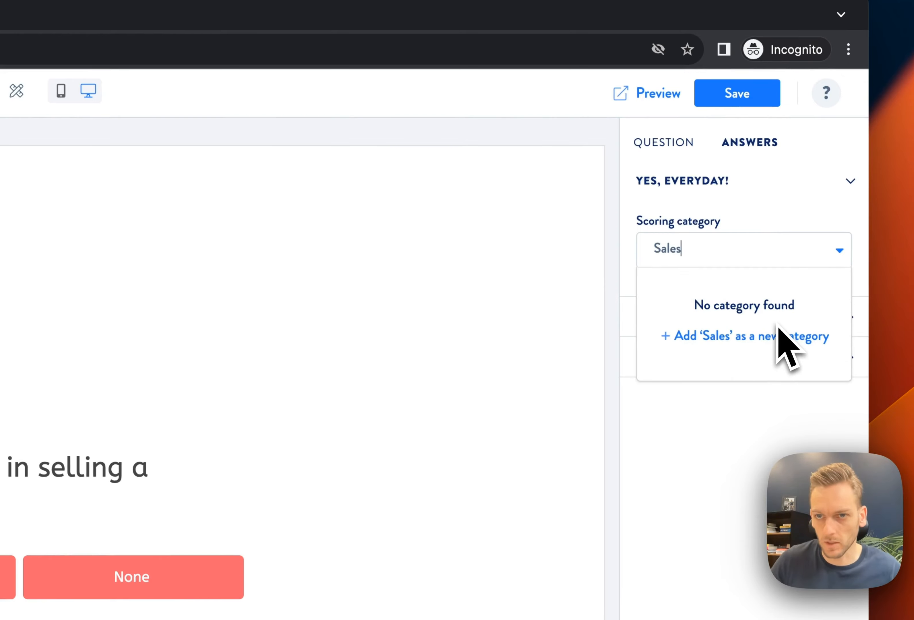
pyautogui.click(780, 337)
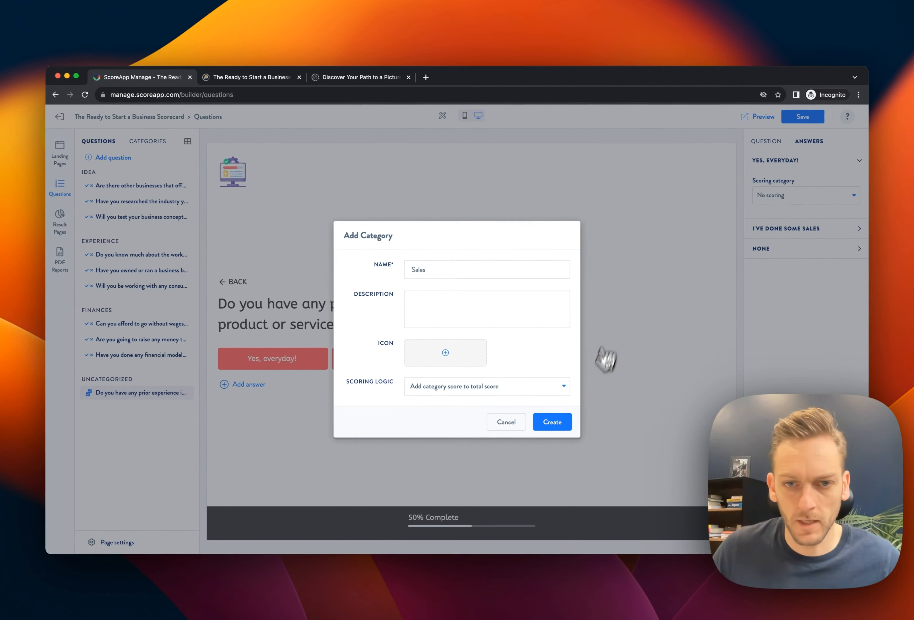
pyautogui.click(521, 411)
# - Score "Yes, everyday!" 10, then assign "I've done some sales" to the Sales category with a score of 4, leaving "None" unscored
pyautogui.click(781, 235)
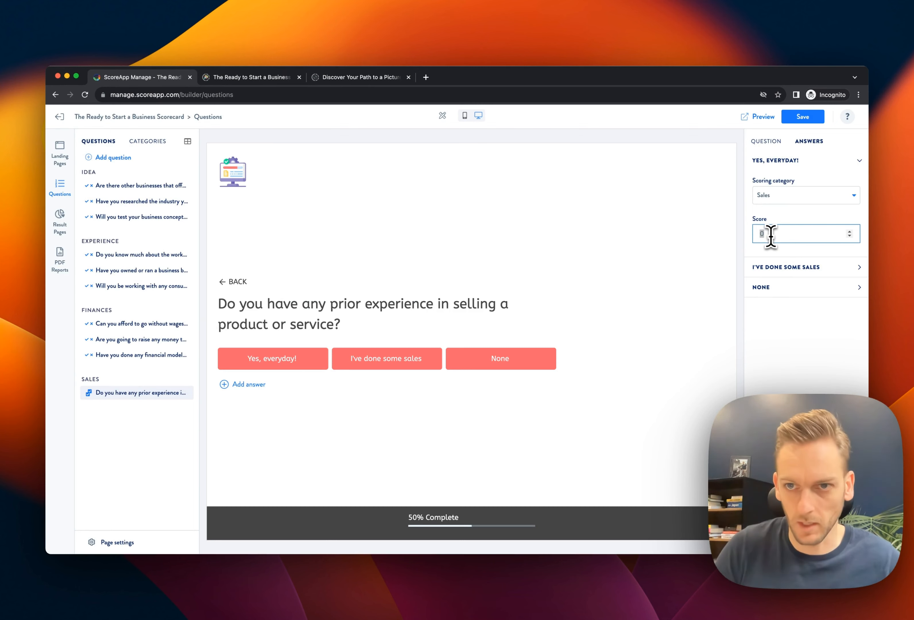
pyautogui.write('10')
pyautogui.click(786, 268)
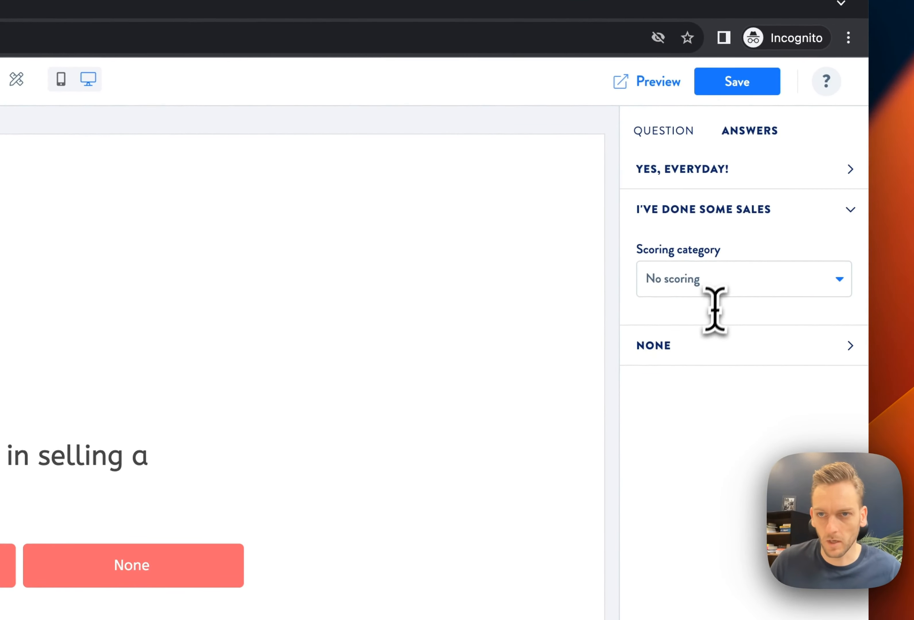
pyautogui.click(722, 286)
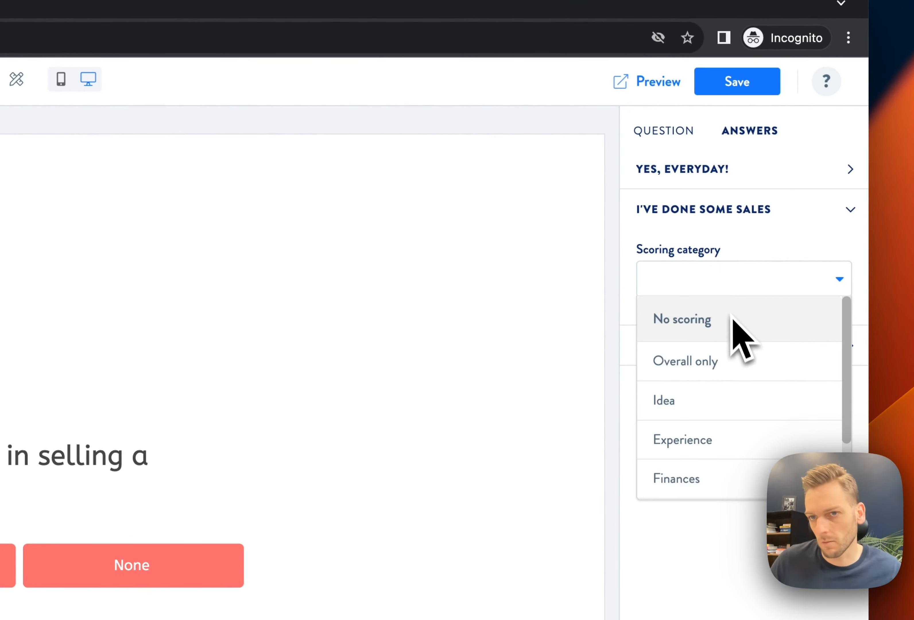
pyautogui.write('4')
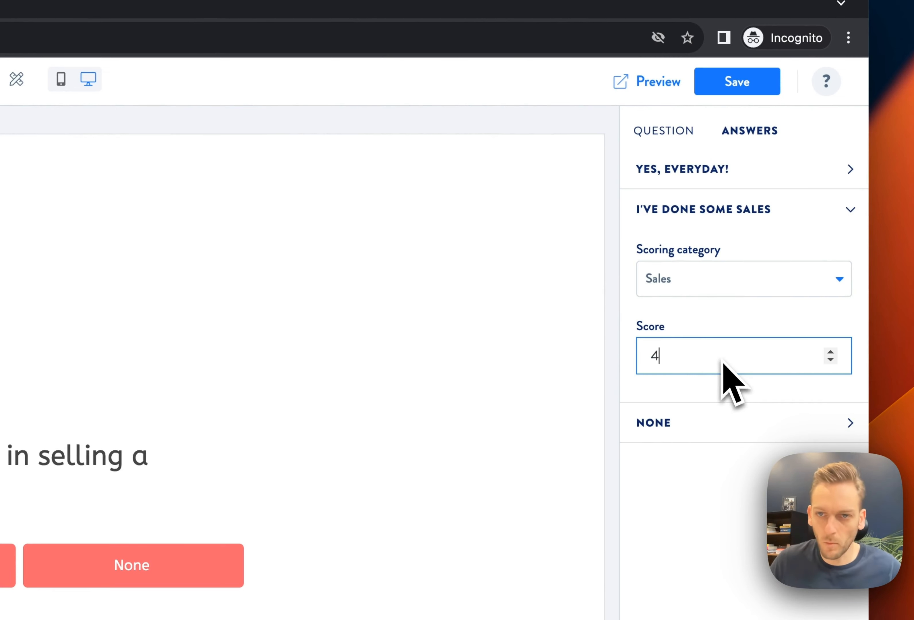
pyautogui.click(709, 423)
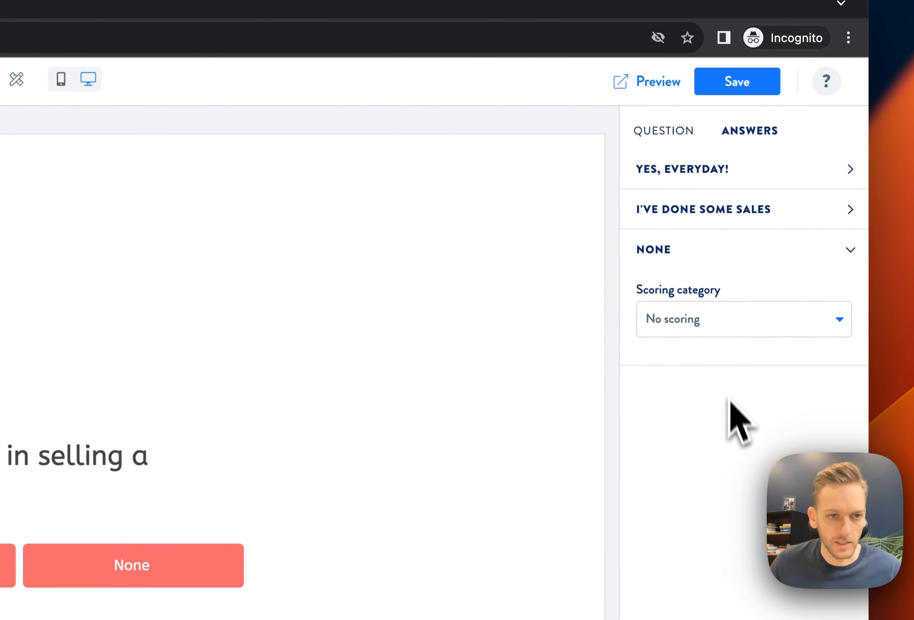
pyautogui.click(656, 250)
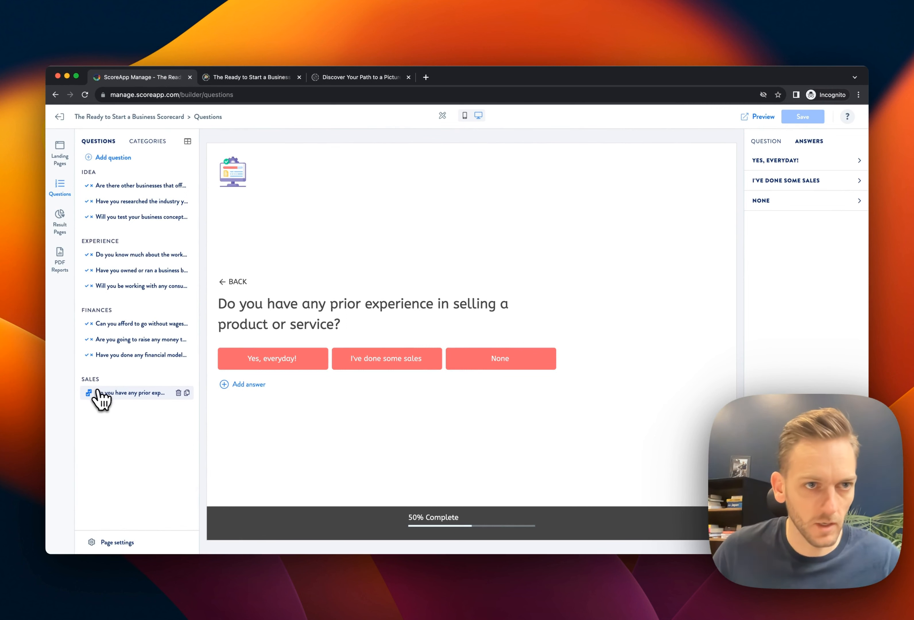
# - Add a Yes/No/Maybe question with the text "How comfortable are you with developing a sales strategy for your business?"
pyautogui.click(119, 159)
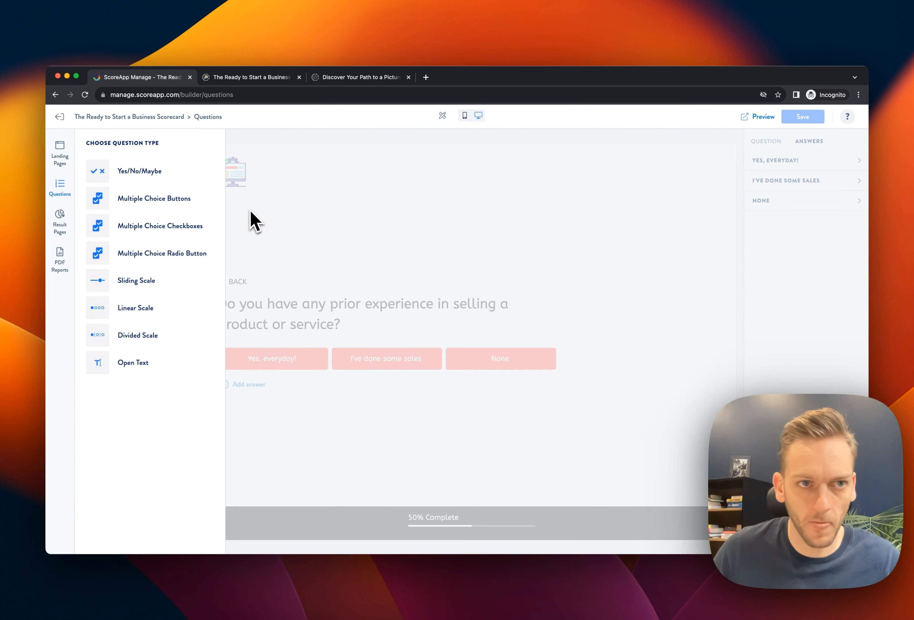
pyautogui.click(158, 173)
pyautogui.press('super+Tab')
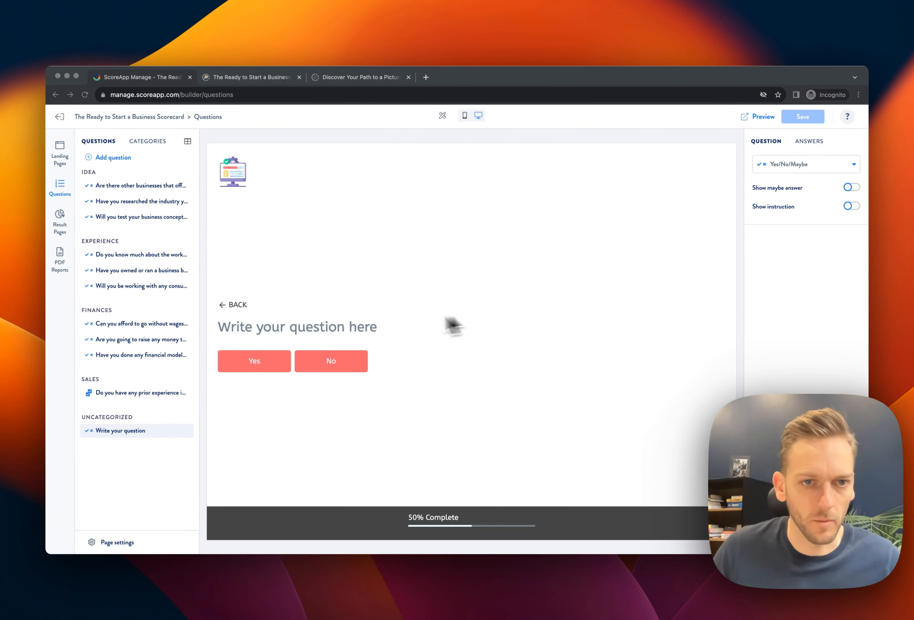
pyautogui.click(348, 327)
pyautogui.write('How comfortable are you with developing a sales strategy for your business?')
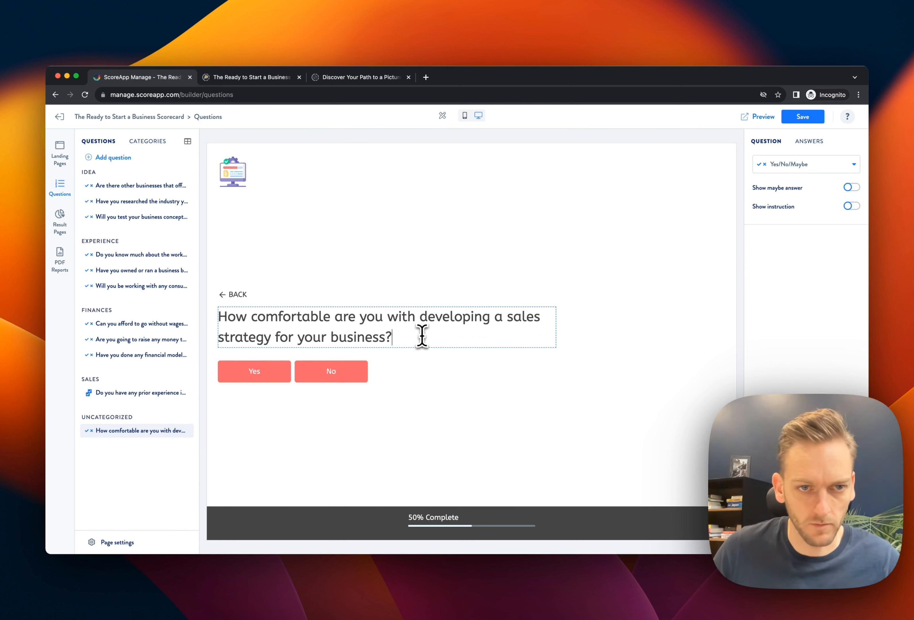
# - Rename the sales strategy question's Yes and No answers to "Comfortable" and "Not comfortable"
pyautogui.click(269, 374)
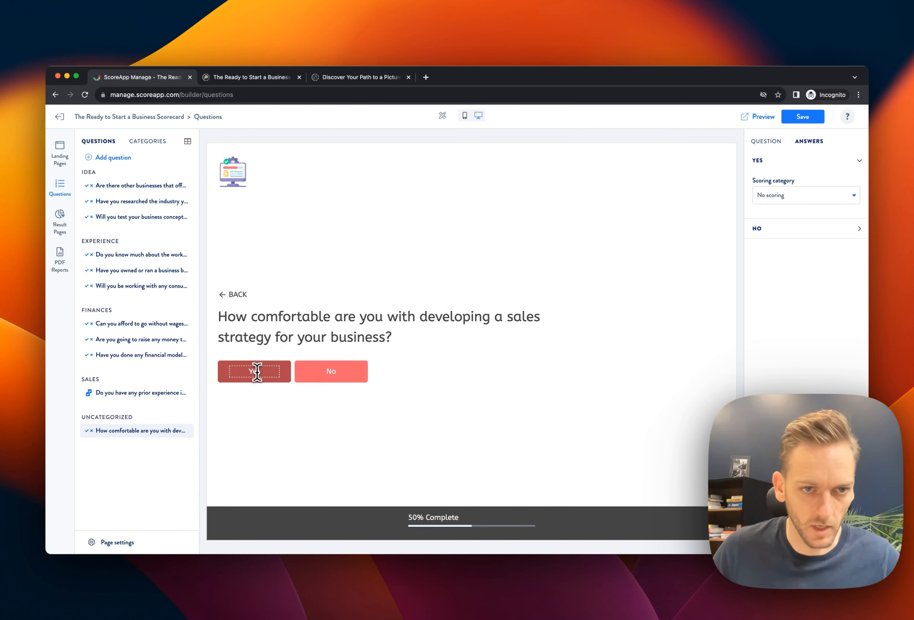
pyautogui.moveTo(258, 371); pyautogui.dragTo(295, 344)
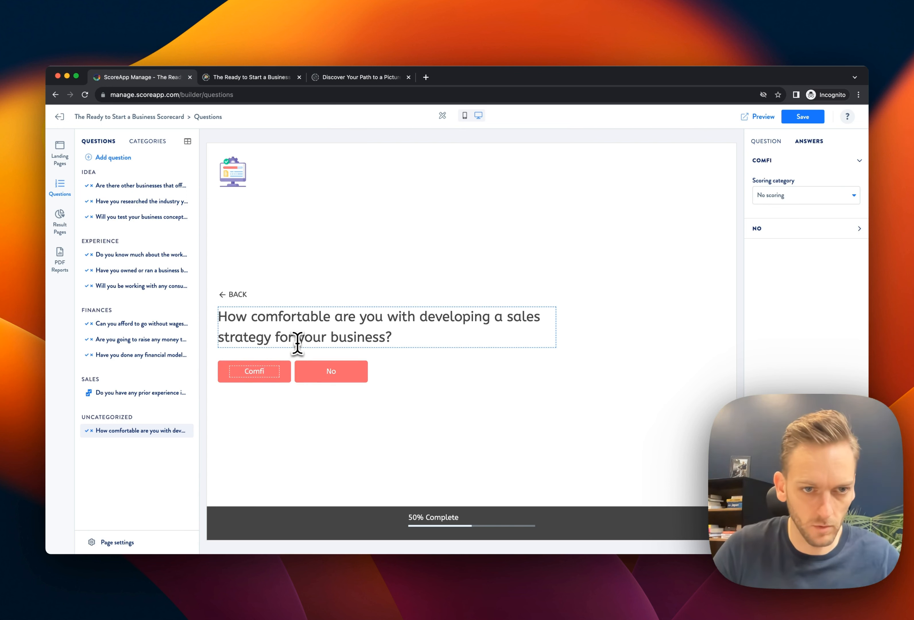
pyautogui.click(305, 355)
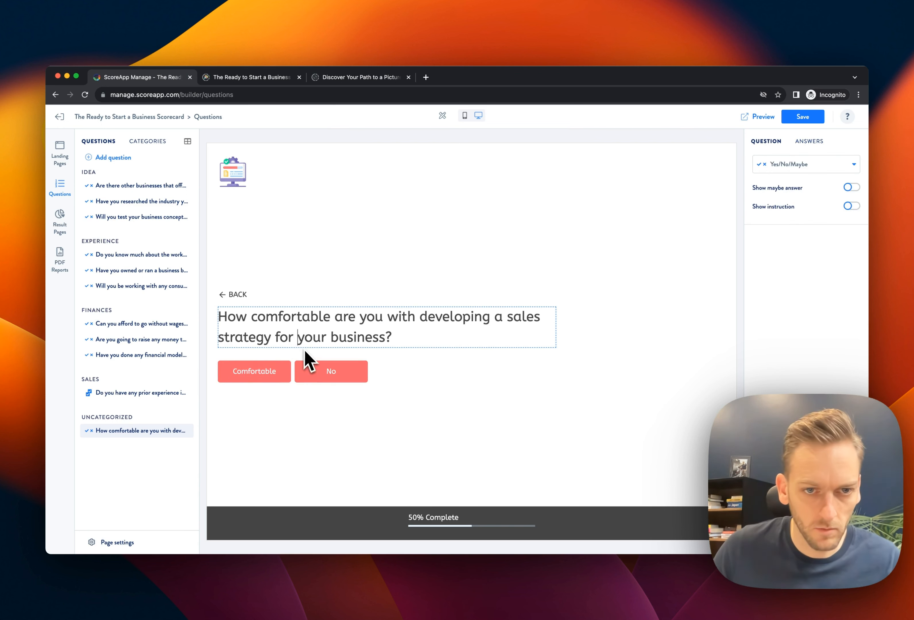
pyautogui.click(330, 371)
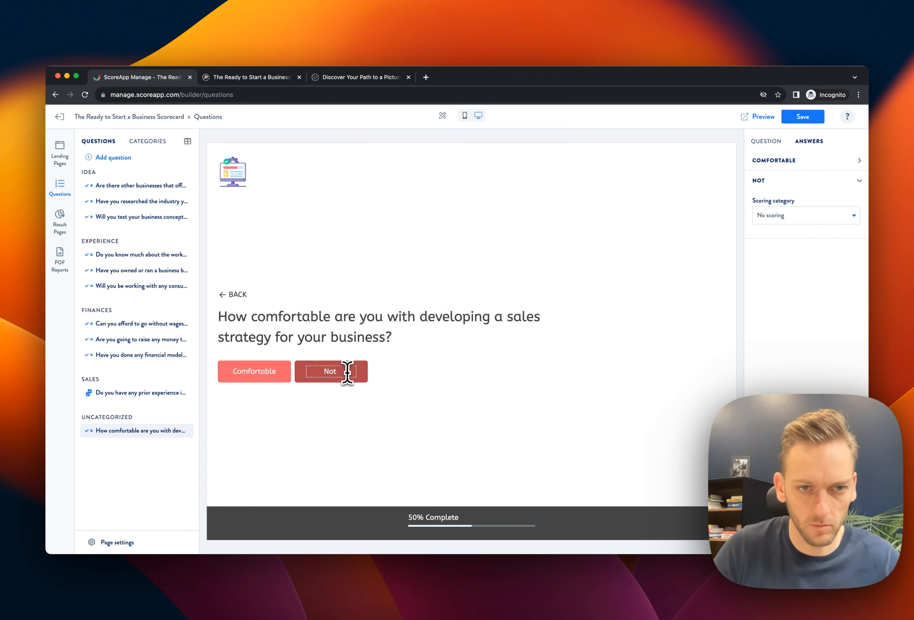
pyautogui.write('t comfortable')
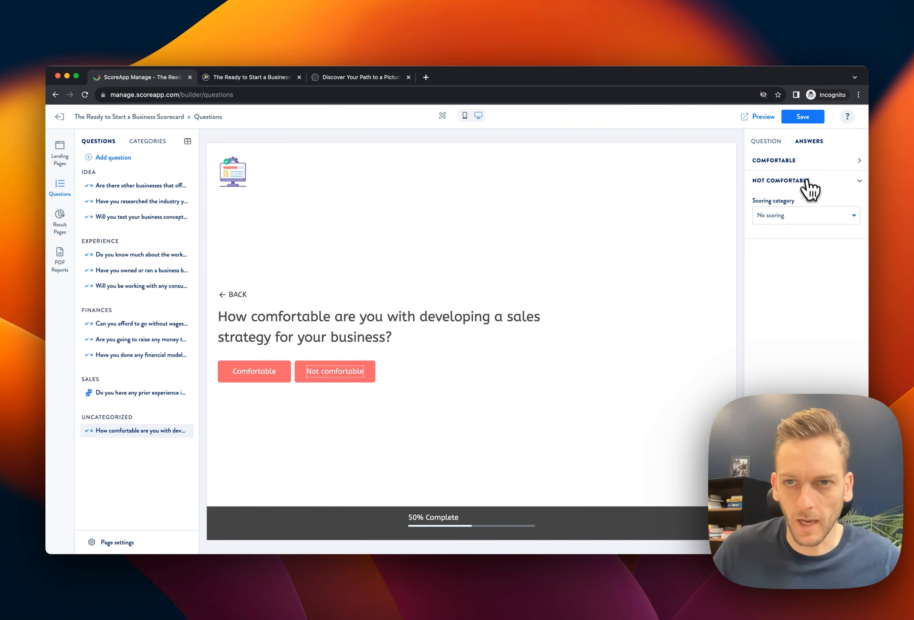
# - Assign the "Comfortable" answer to the Sales category with a score of 5 and save the questions
pyautogui.click(803, 163)
pyautogui.click(800, 195)
pyautogui.scroll(-2, 795, 257)
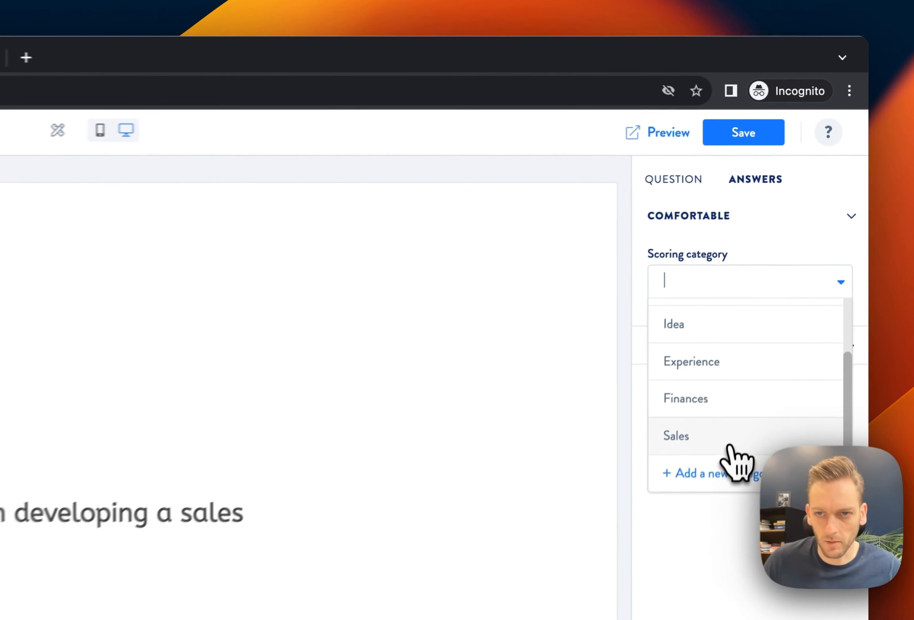
pyautogui.click(787, 312)
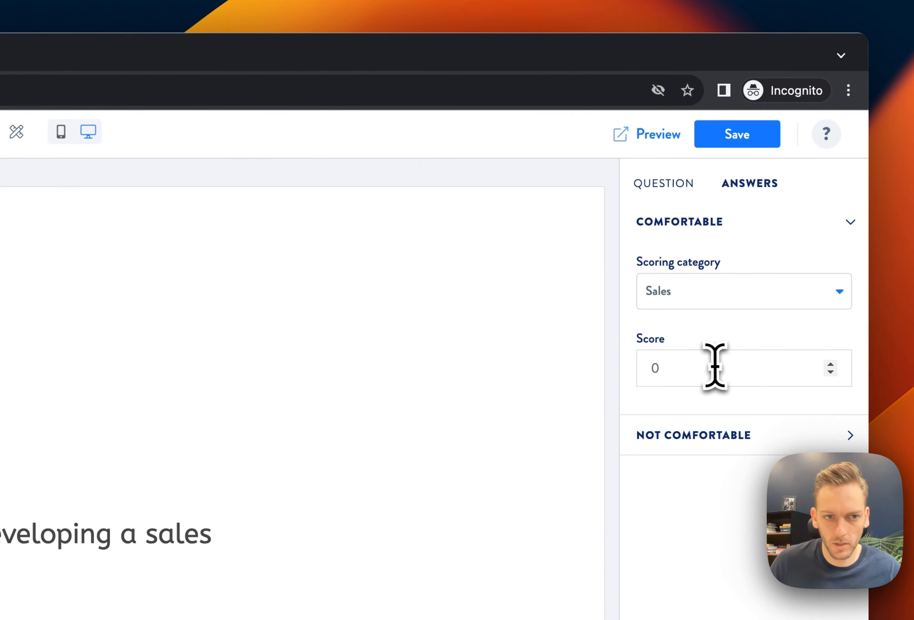
pyautogui.moveTo(703, 368); pyautogui.dragTo(634, 376)
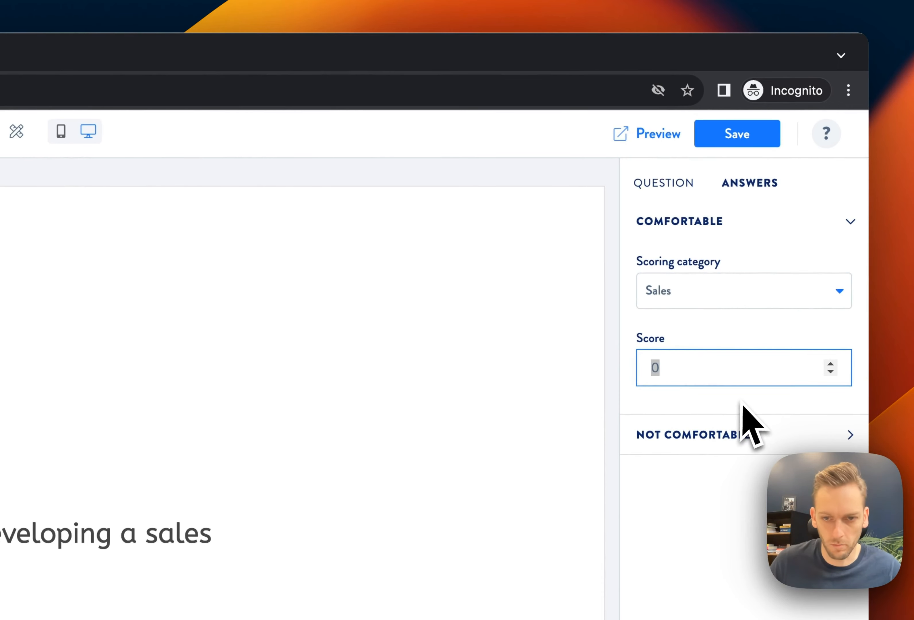
pyautogui.write('5')
pyautogui.click(739, 433)
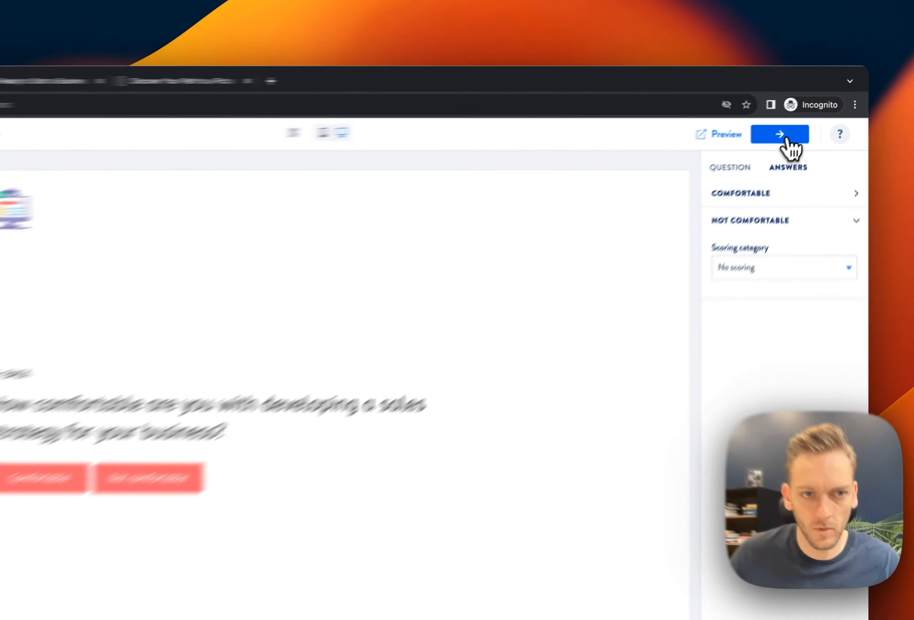
pyautogui.click(787, 141)
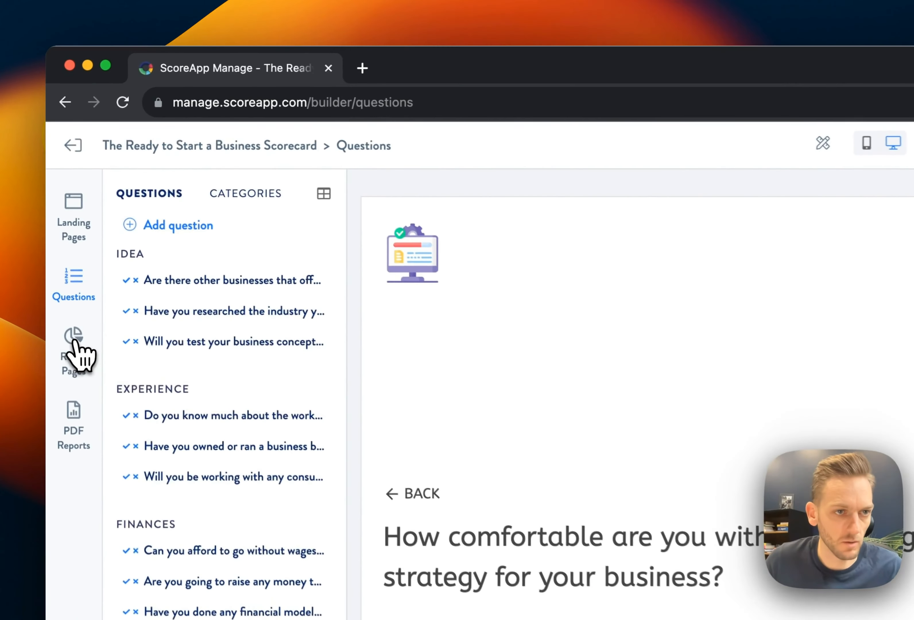
# - Open the default Results Page and review its donut chart, results breakdown and category score sections
pyautogui.click(60, 218)
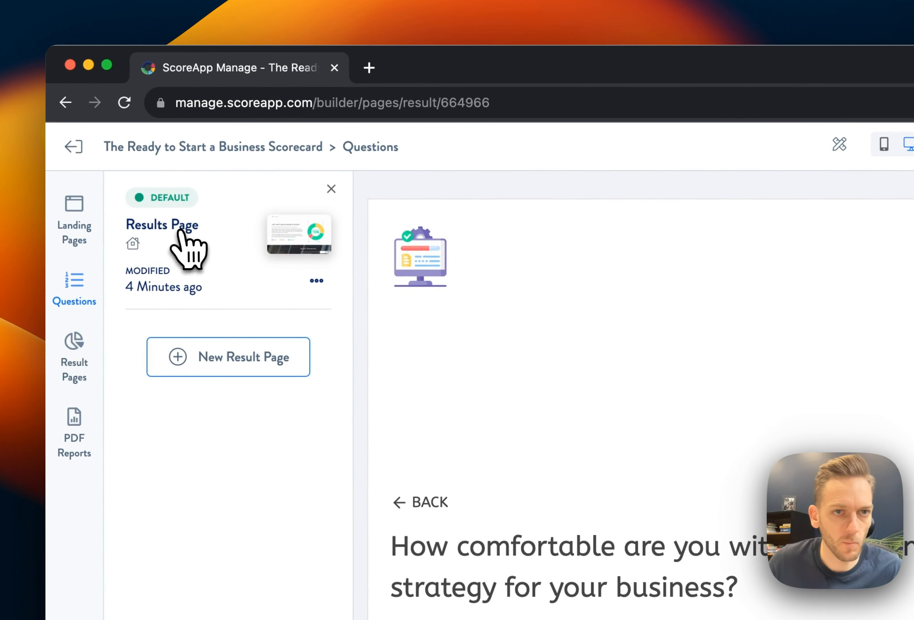
pyautogui.click(183, 231)
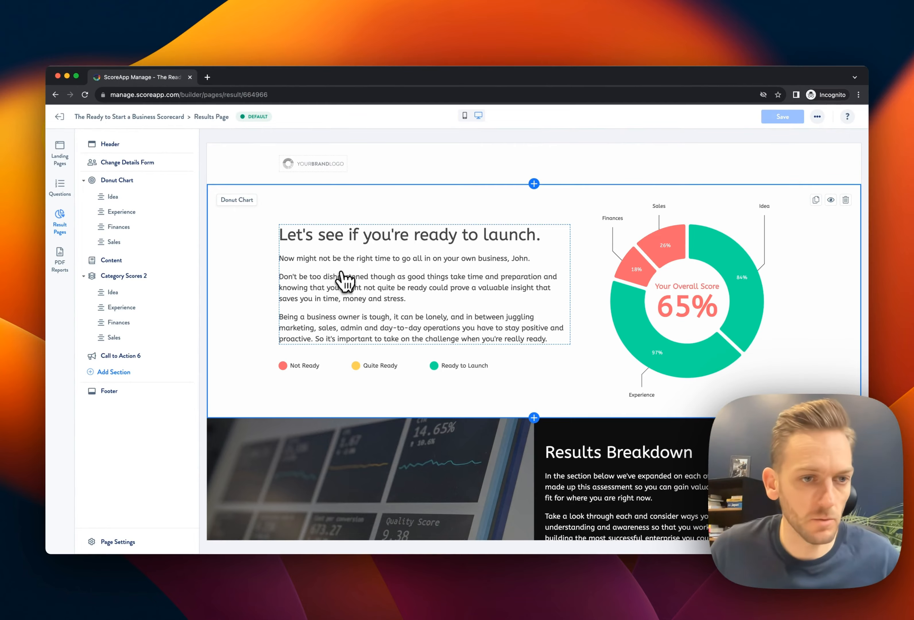
pyautogui.scroll(-15, 535, 346)
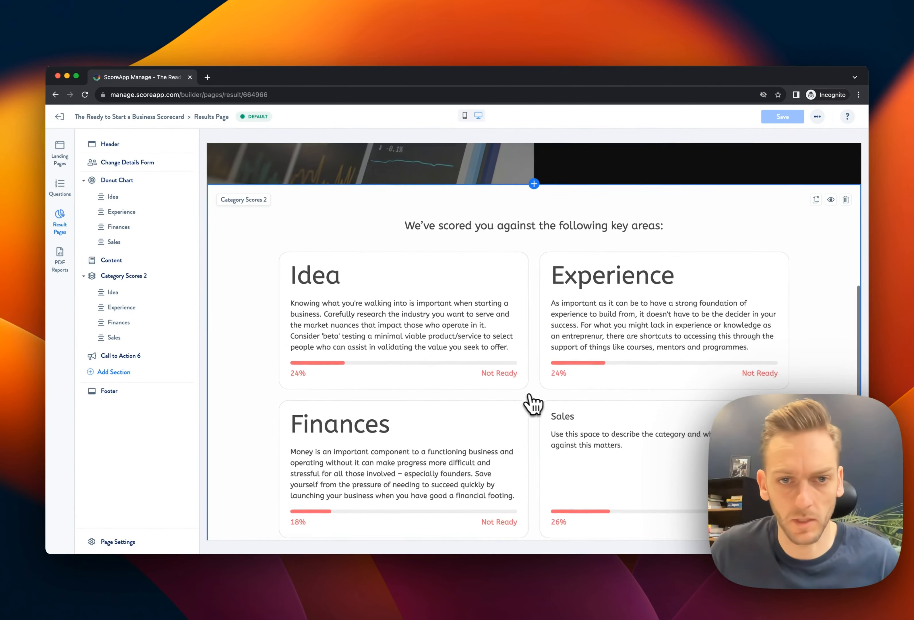
pyautogui.scroll(-3, 511, 404)
pyautogui.scroll(10, 480, 398)
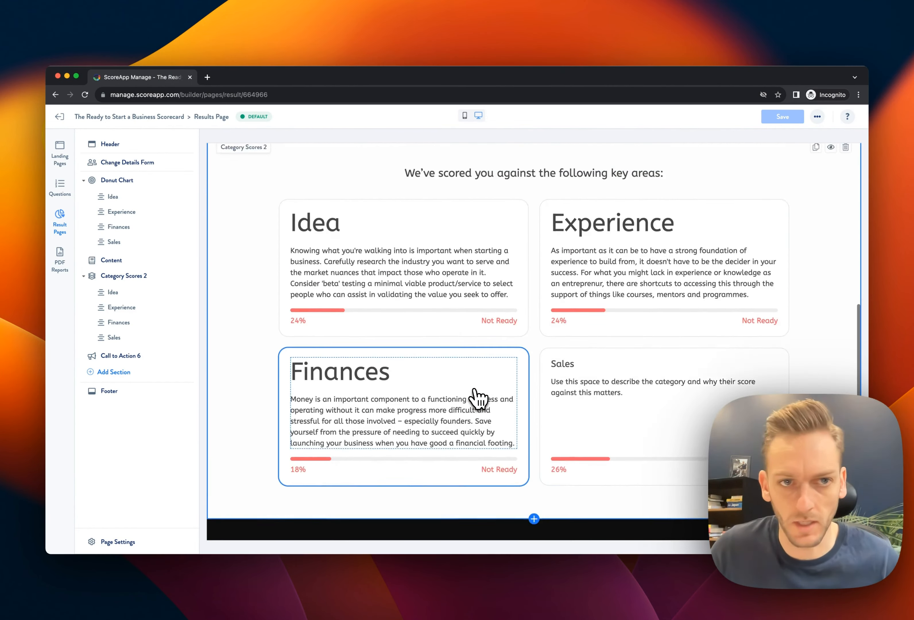
pyautogui.scroll(3, 478, 397)
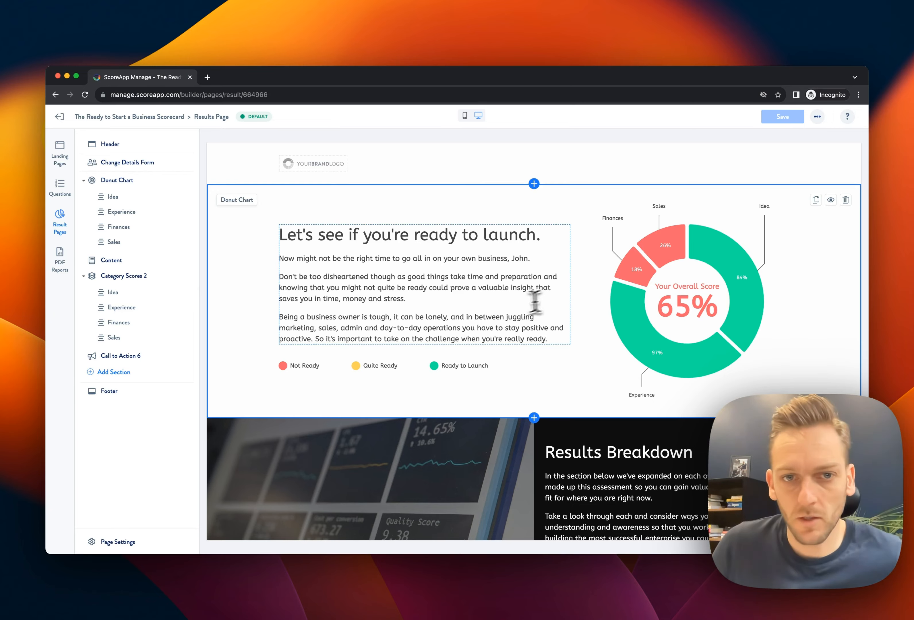
# - Examine the Donut Chart section's dynamic content versions for the Not Ready, Quite Ready and Ready to Launch scores
pyautogui.click(434, 304)
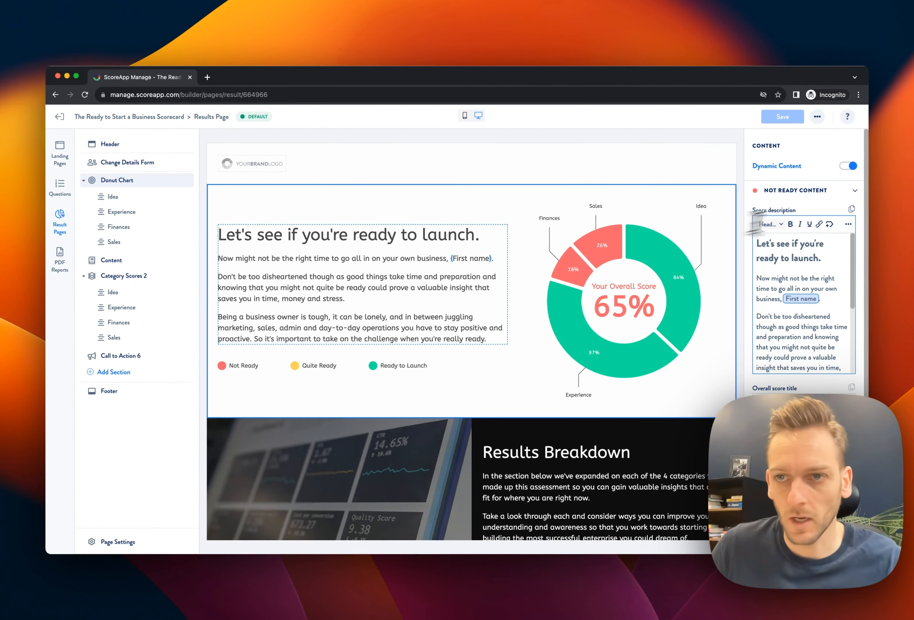
pyautogui.click(850, 192)
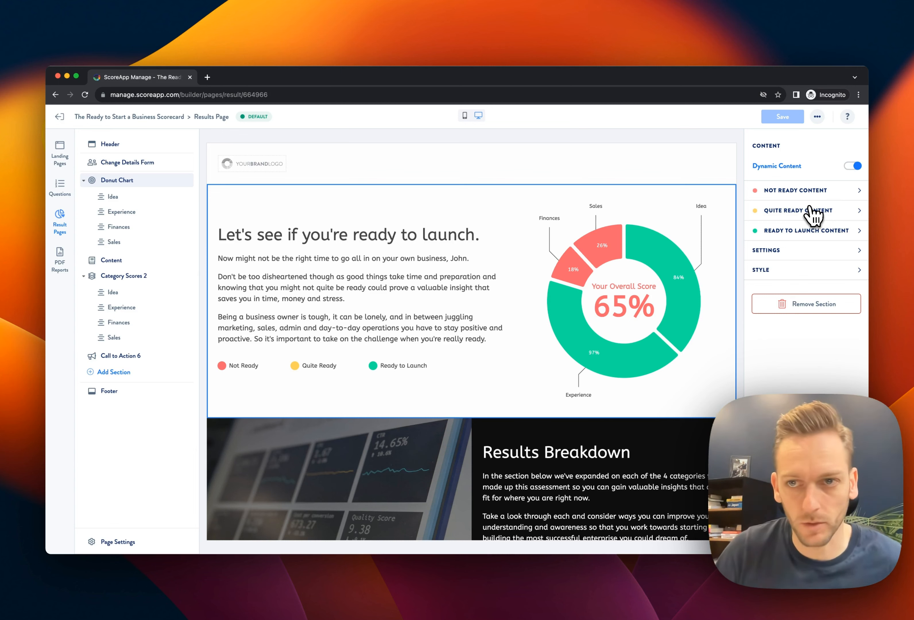
pyautogui.click(814, 195)
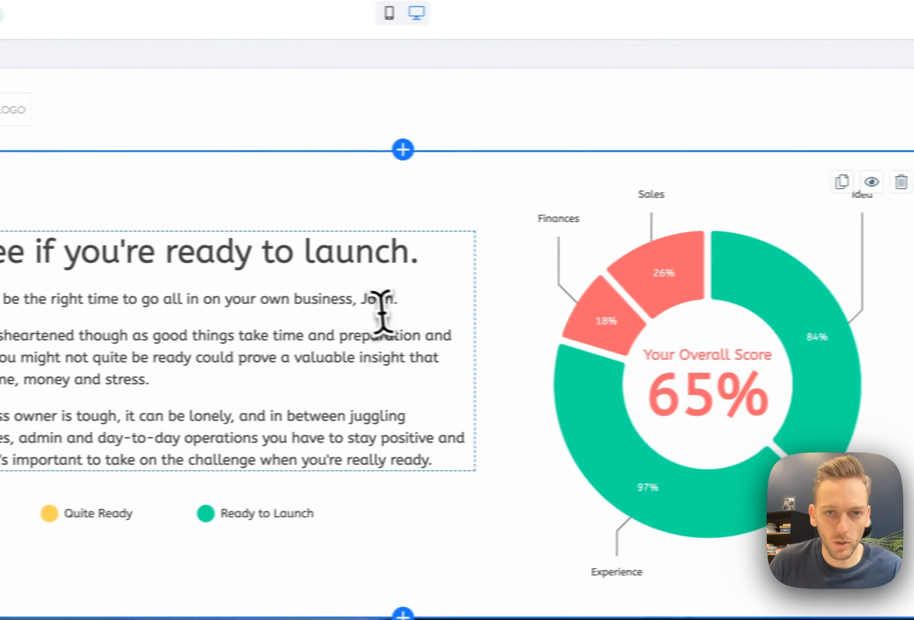
pyautogui.click(411, 303)
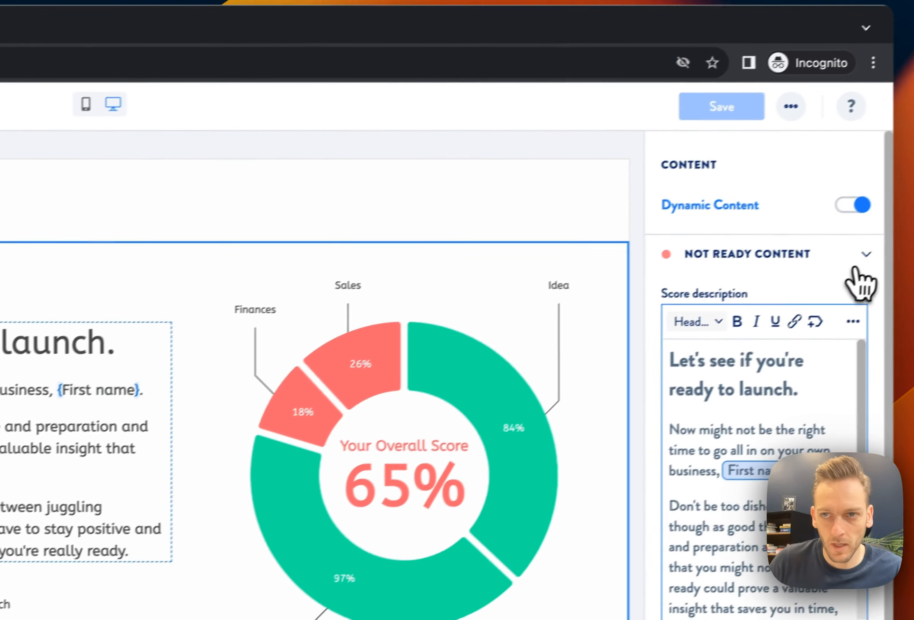
pyautogui.click(854, 261)
pyautogui.click(808, 279)
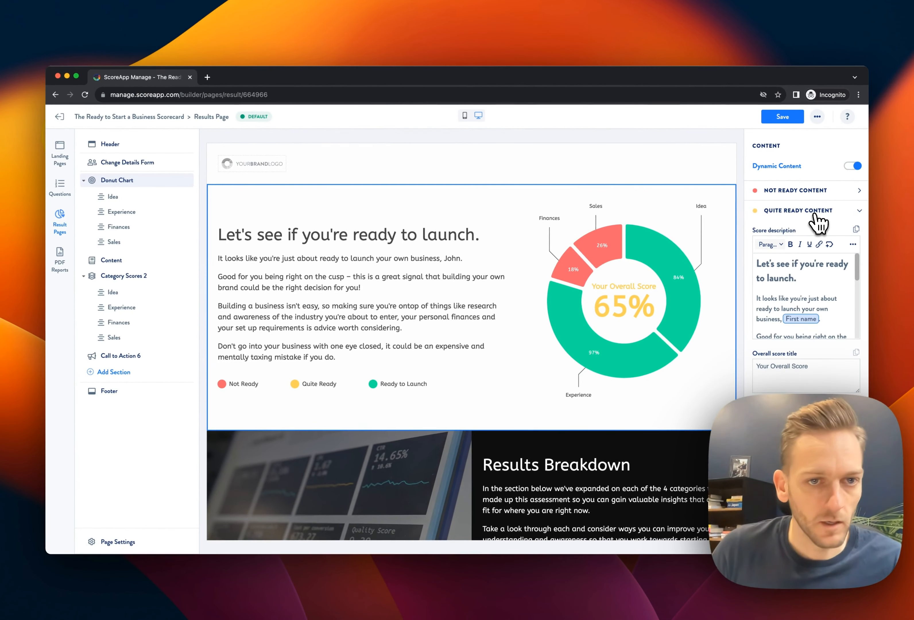
pyautogui.click(817, 223)
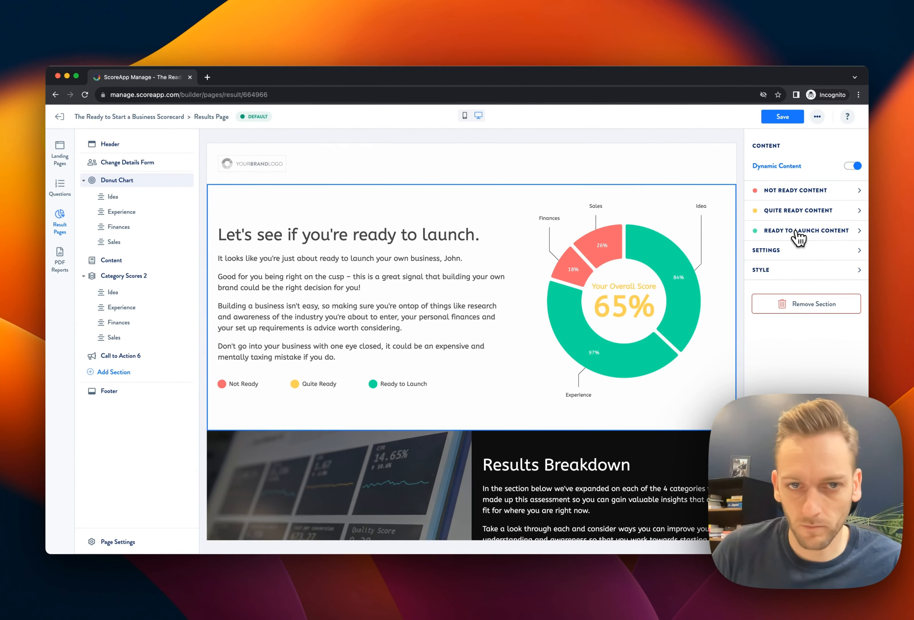
pyautogui.click(817, 231)
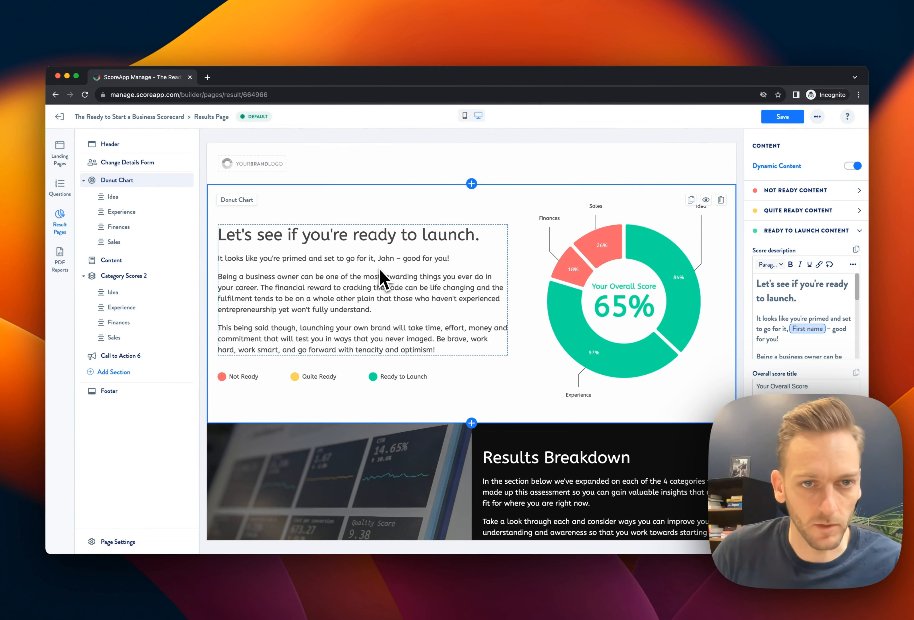
pyautogui.click(830, 230)
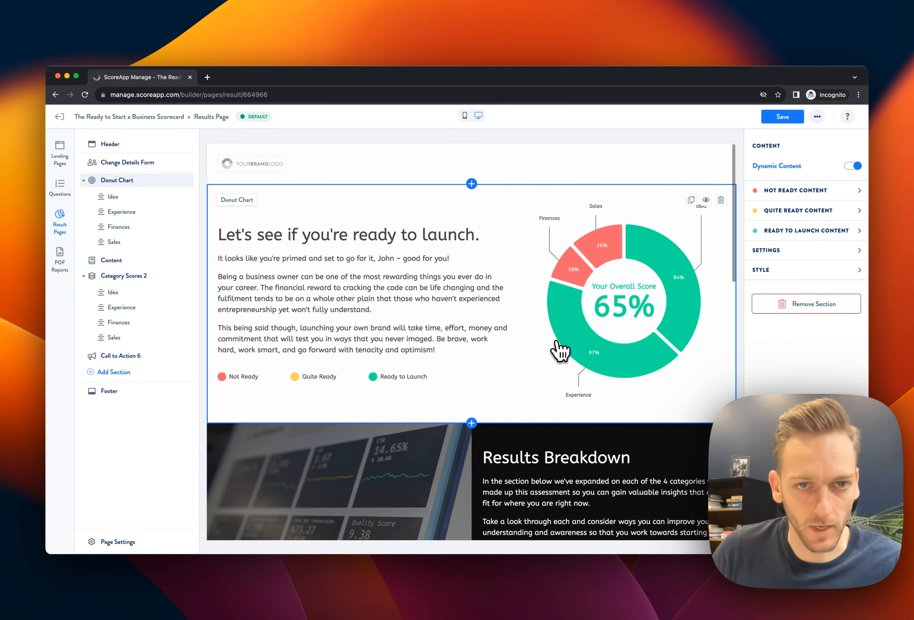
# - Insert the Change details link merge tag on a new line below the first sentence of the Donut Chart's Ready to Launch description
pyautogui.click(465, 333)
pyautogui.click(829, 265)
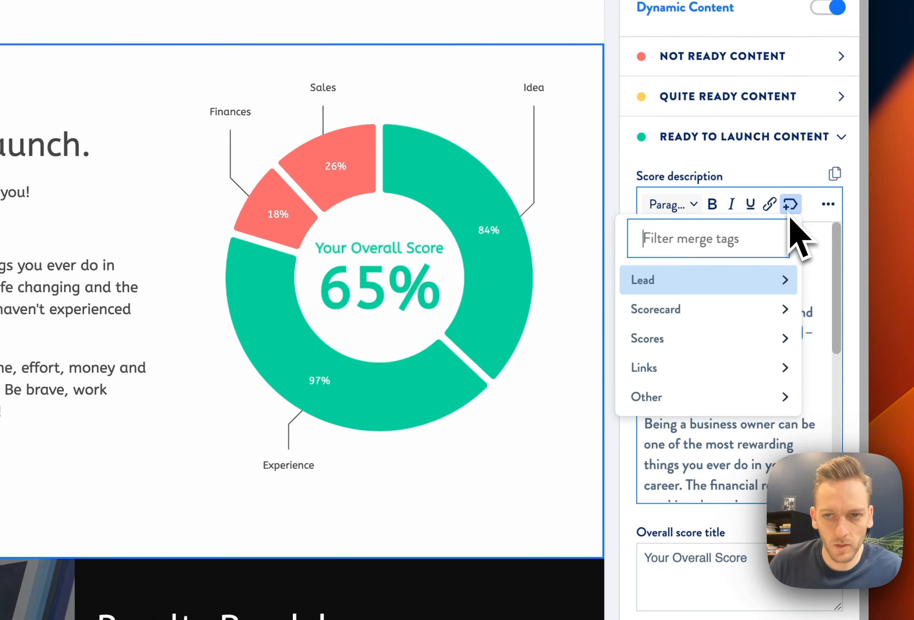
pyautogui.moveTo(744, 334)
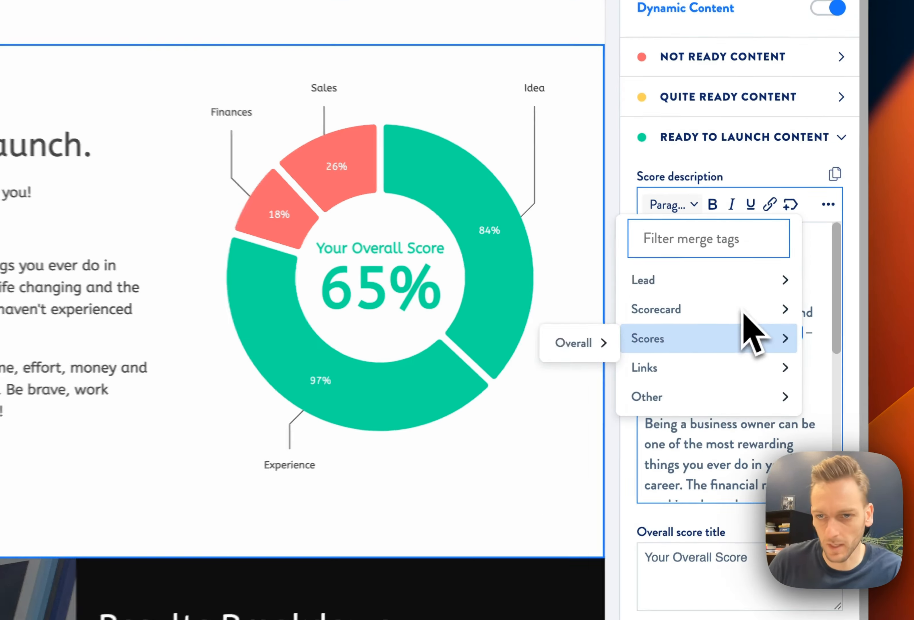
pyautogui.moveTo(751, 367)
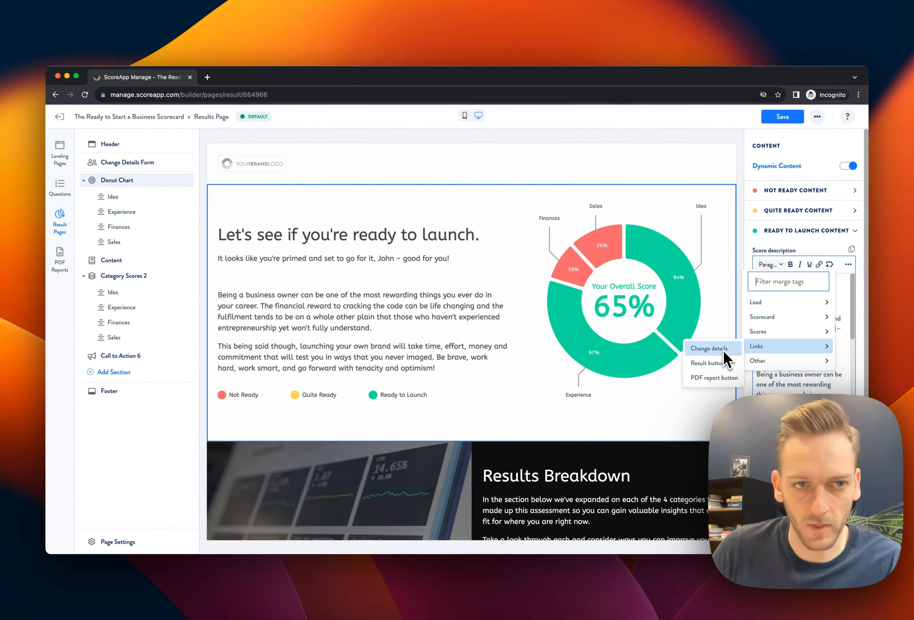
pyautogui.click(708, 348)
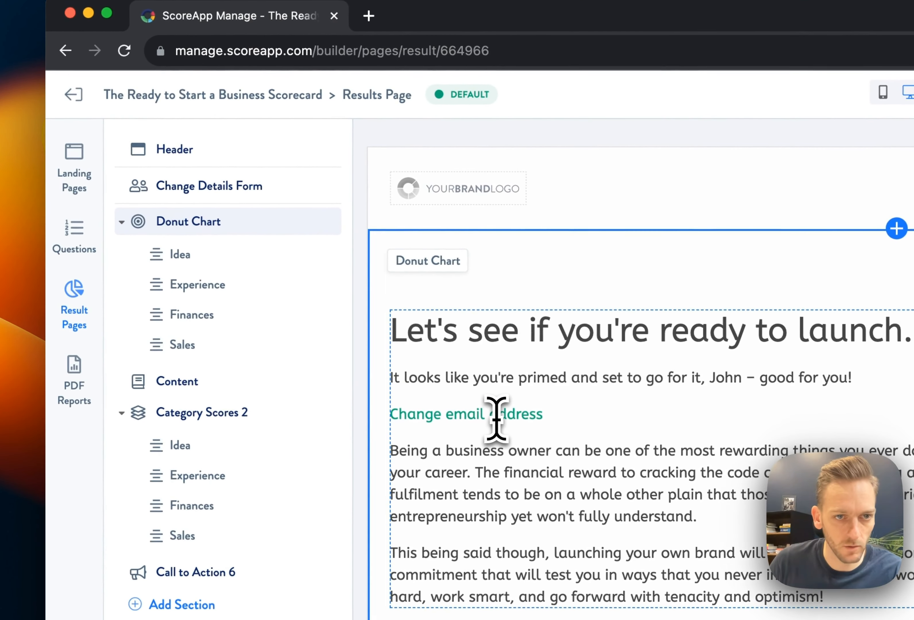
pyautogui.click(496, 415)
# - Open the Change Details Form and examine its "Update your details" popup
pyautogui.click(228, 186)
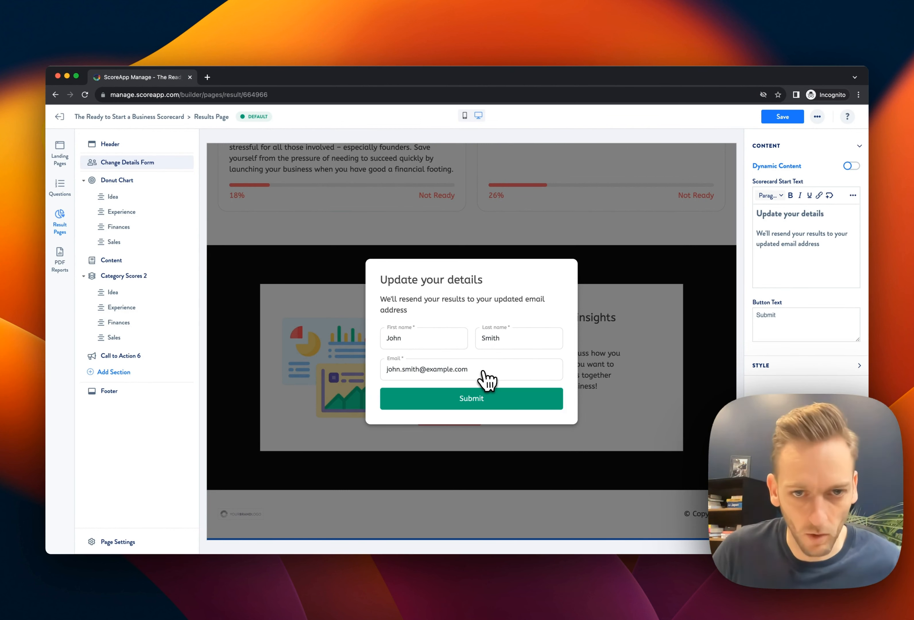
pyautogui.click(605, 295)
pyautogui.scroll(10, 581, 293)
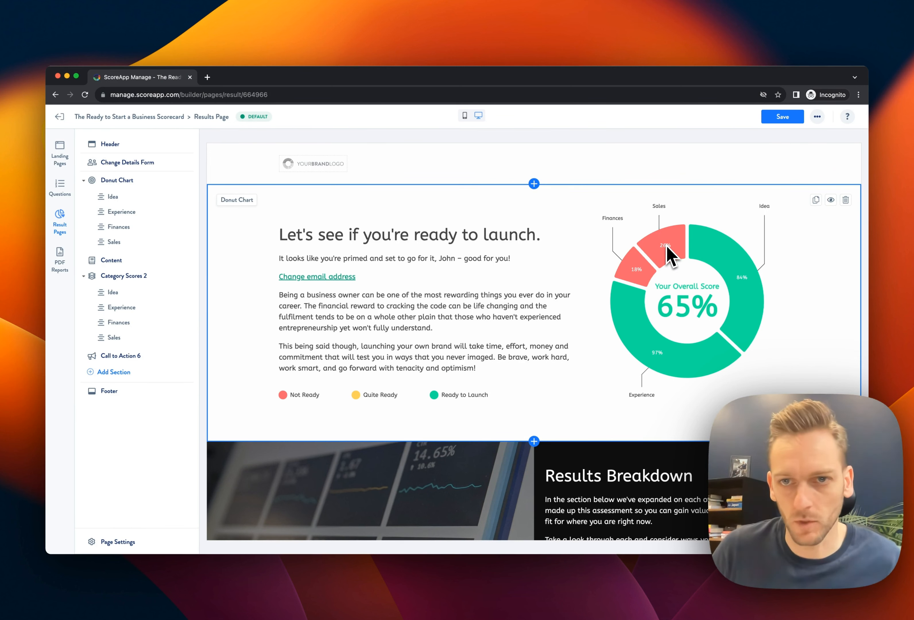
# - Enable dynamic content for the Sales card in the Category Scores 2 section
pyautogui.scroll(-3, 669, 257)
pyautogui.scroll(3, 668, 259)
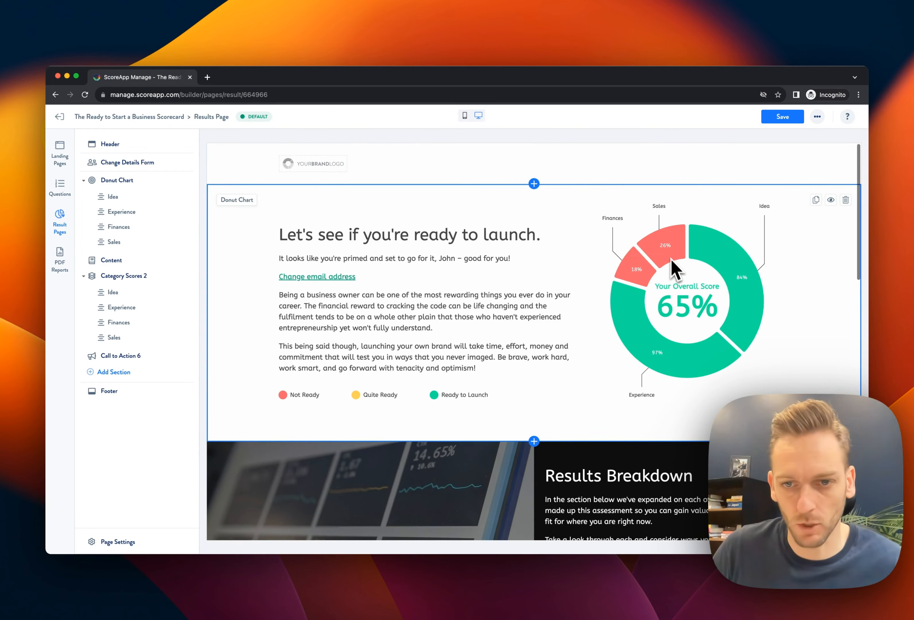
pyautogui.scroll(-9, 672, 269)
pyautogui.scroll(-3, 676, 277)
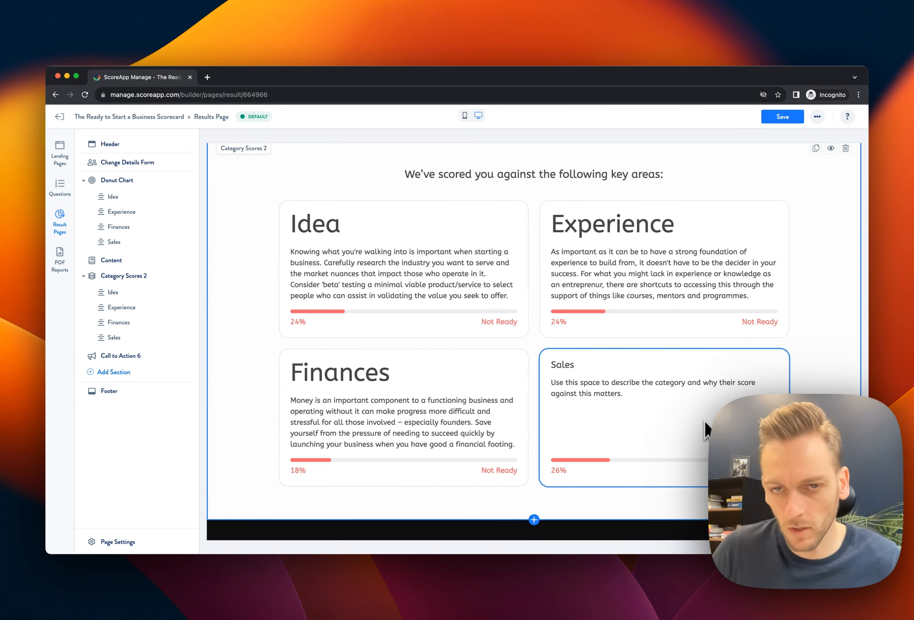
pyautogui.scroll(-1, 704, 420)
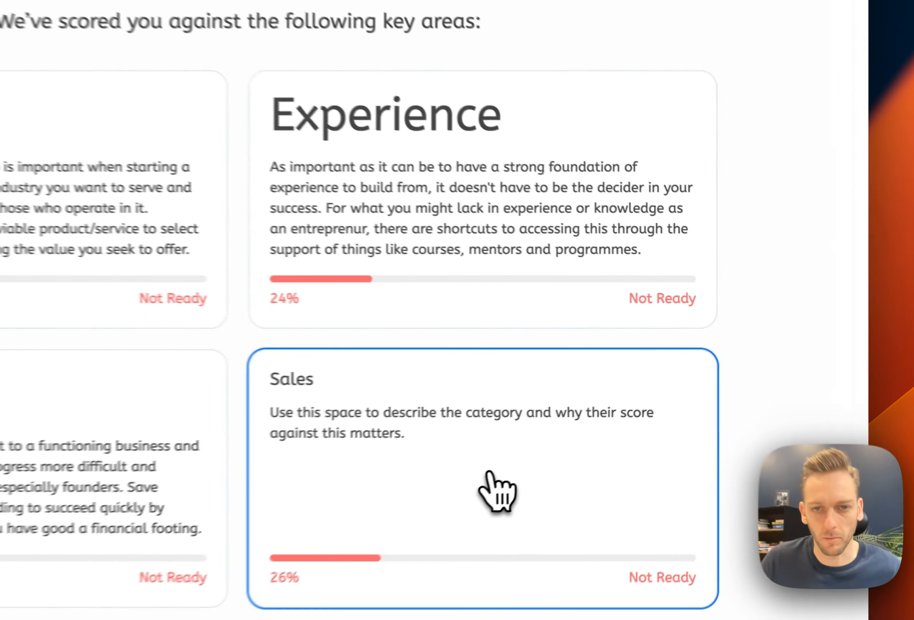
pyautogui.click(671, 416)
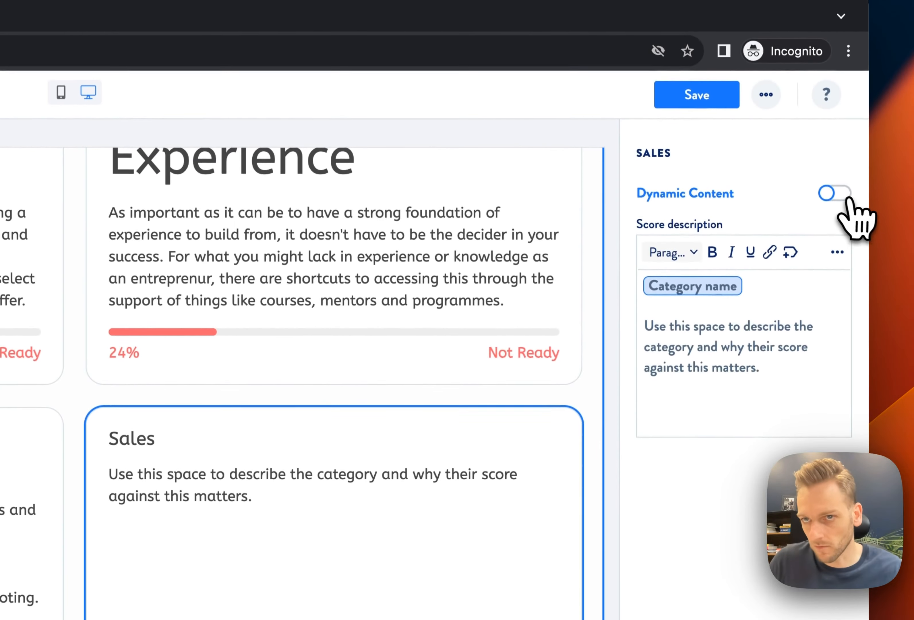
pyautogui.click(835, 196)
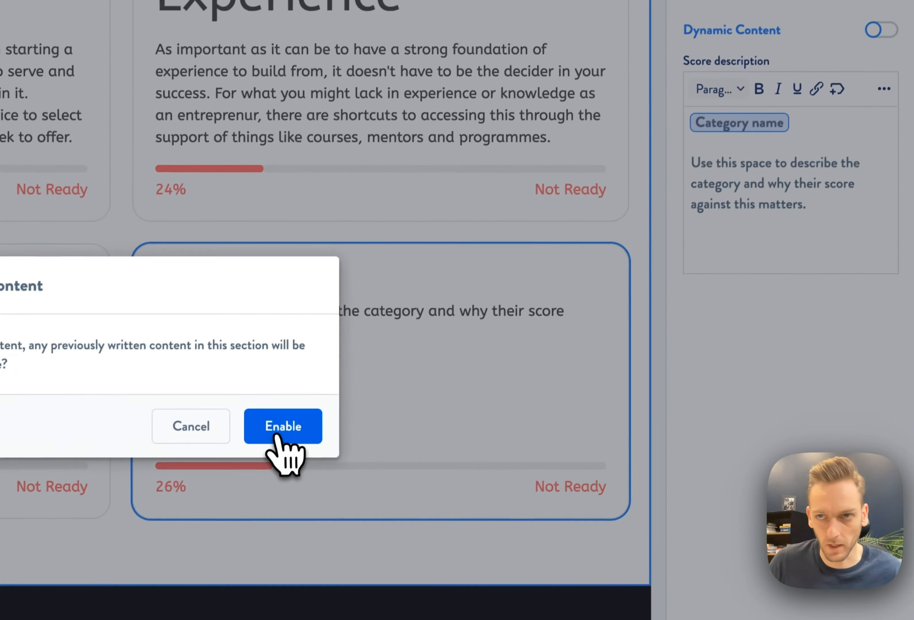
pyautogui.click(234, 590)
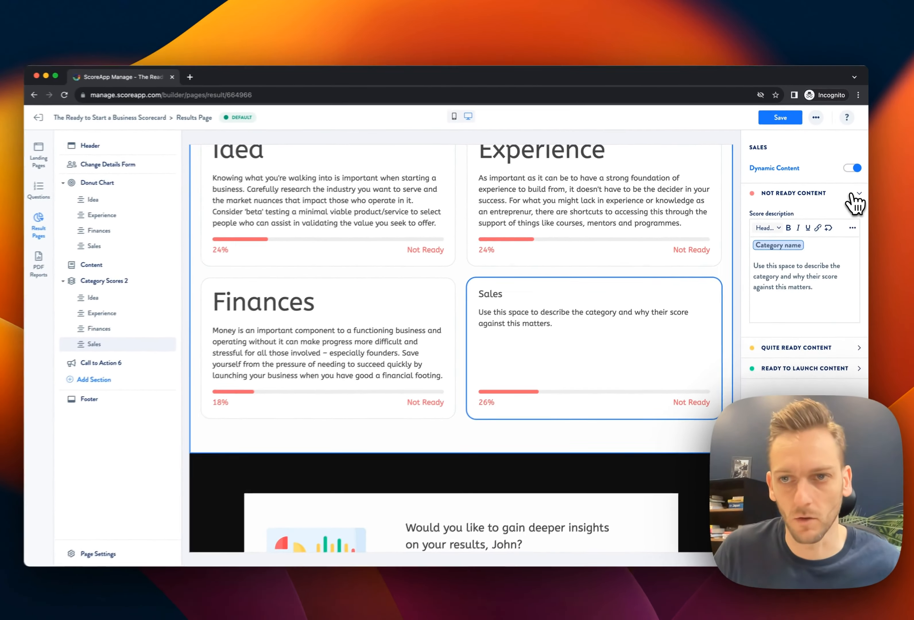
# - Replace the Sales placeholders for Not Ready, Quite Ready and Ready to Launch with feedback beginning "Based on your score", "Your quiz results indicate" and "Congratulations!"
pyautogui.press('super+Tab')
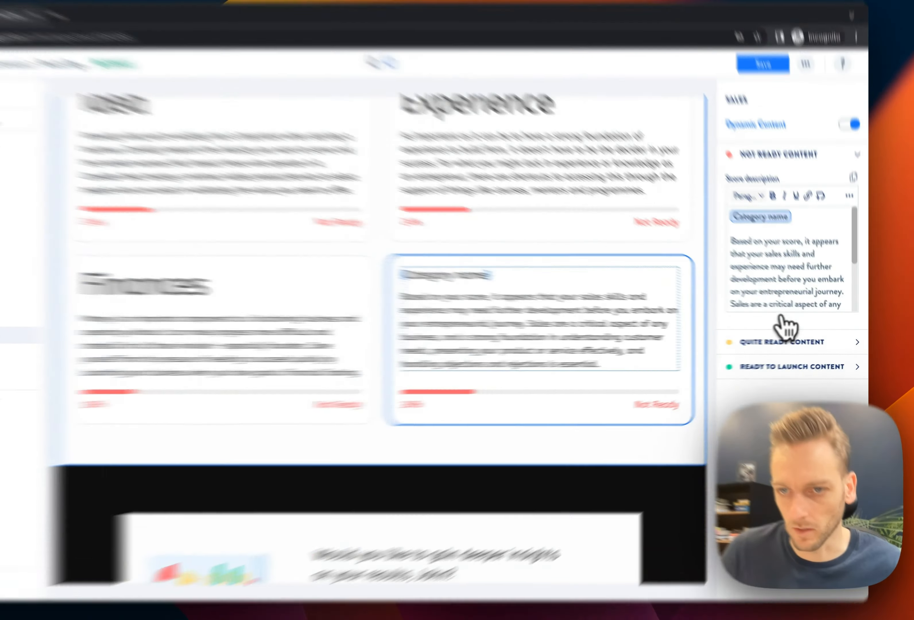
pyautogui.click(799, 344)
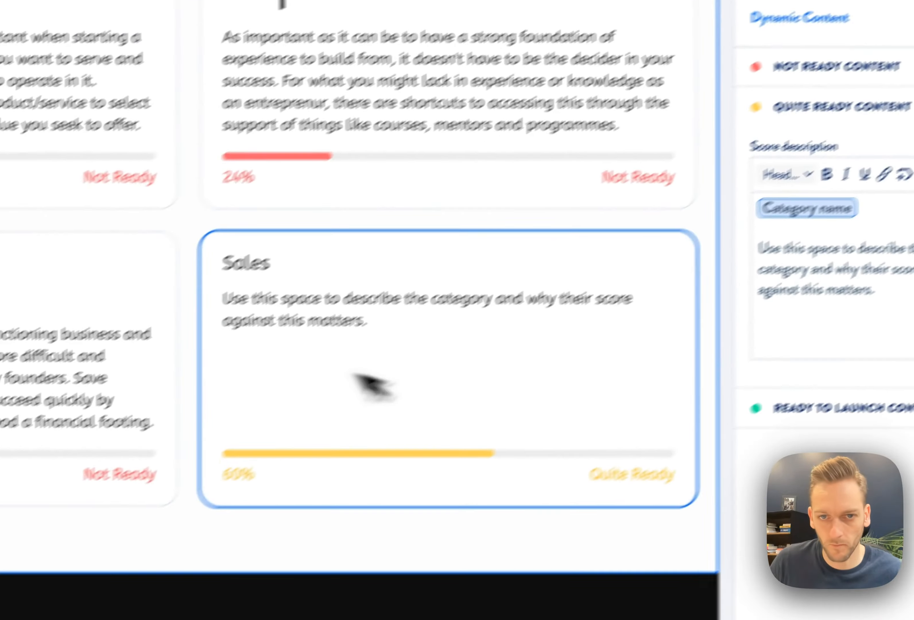
pyautogui.click(233, 406)
pyautogui.moveTo(252, 406); pyautogui.dragTo(89, 399)
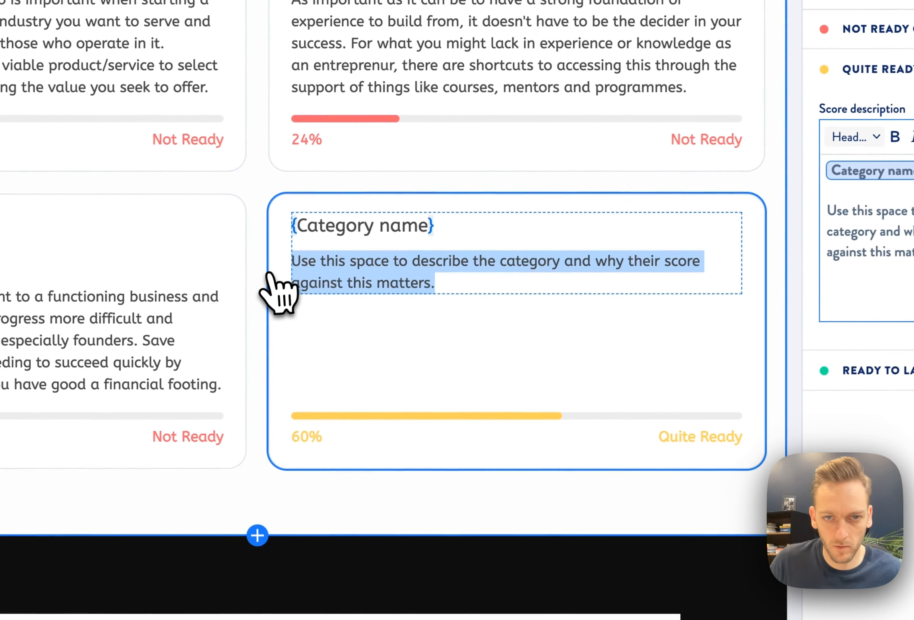
pyautogui.write("Your quiz results indicate that you have some sales skills and experience but there are areas where you can improve. You're on the right track, and with a bit more focus and refinement, you can elevate your sales approach to a professional level.")
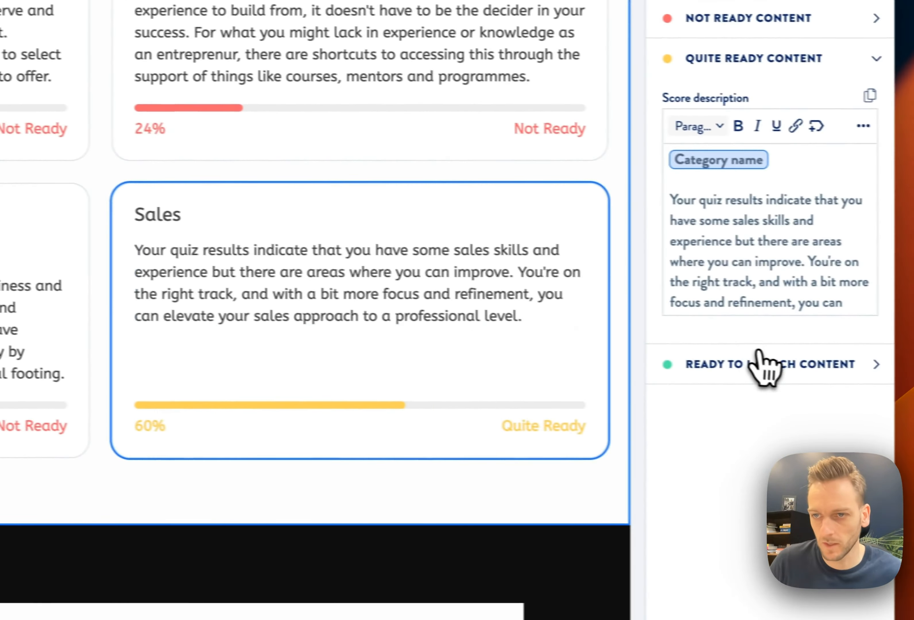
pyautogui.click(901, 375)
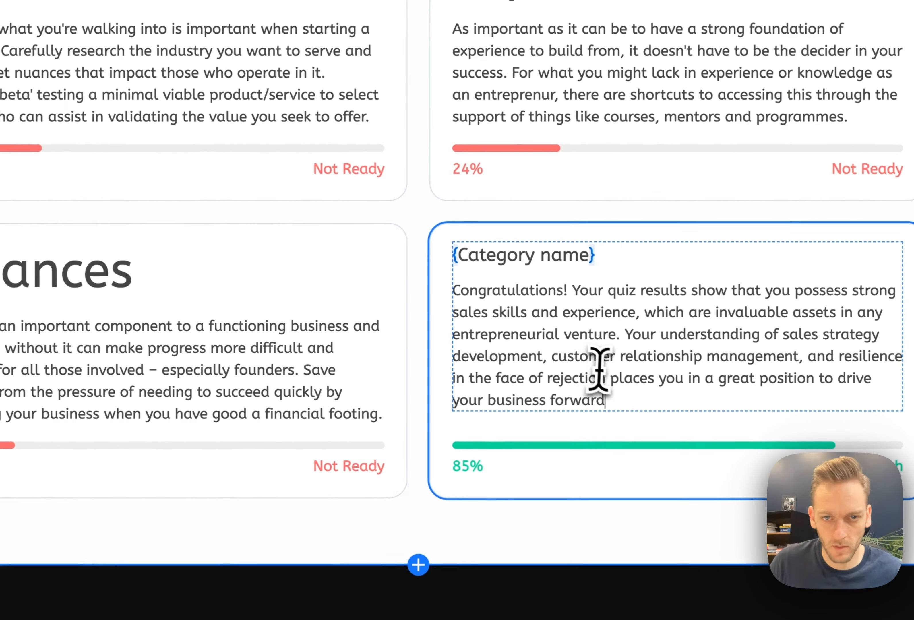
pyautogui.click(254, 349)
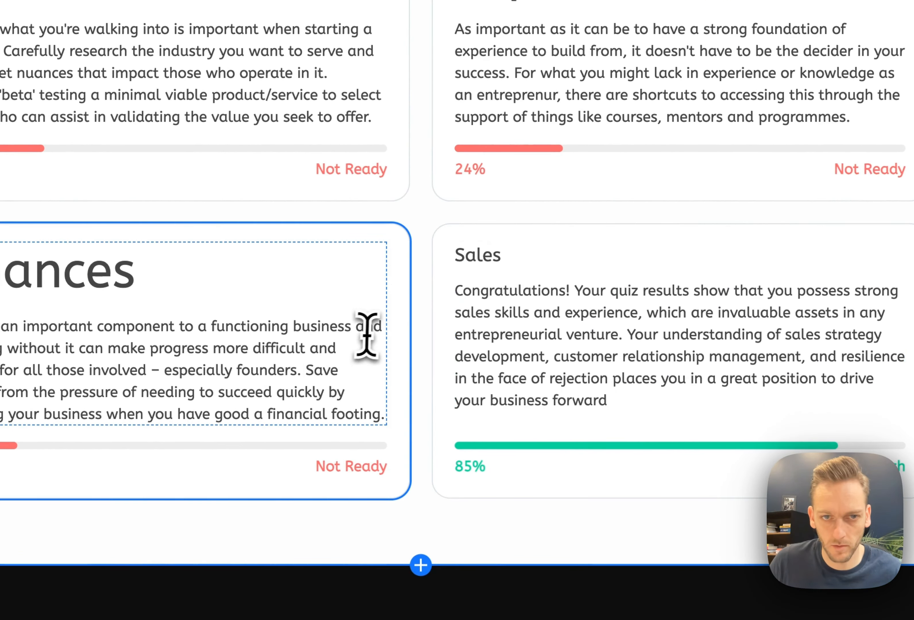
# - Format the category name in the Sales card's Ready to Launch content as Heading 1 and save the results page
pyautogui.click(475, 259)
pyautogui.doubleClick(524, 260)
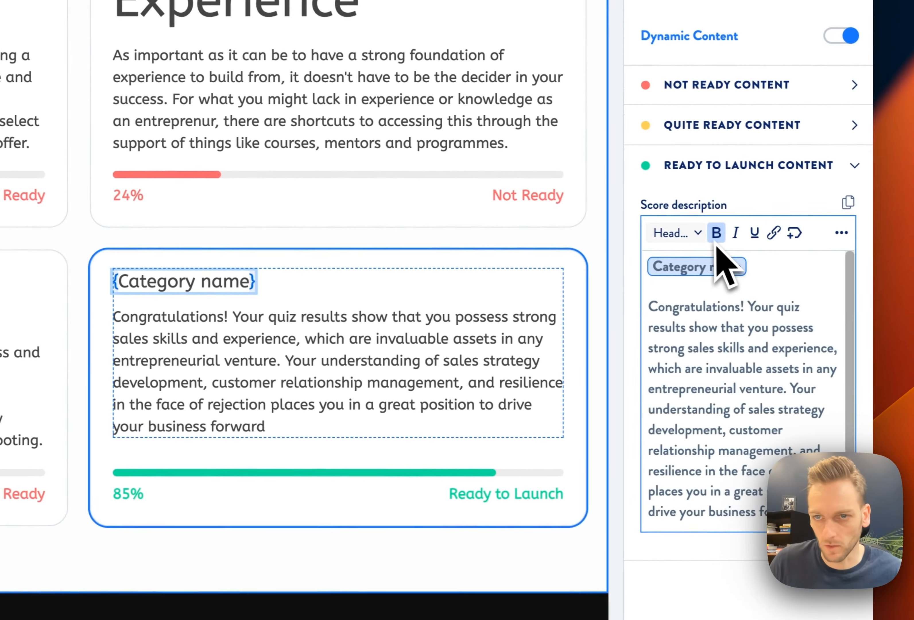
pyautogui.click(700, 238)
pyautogui.click(672, 233)
pyautogui.moveTo(656, 264)
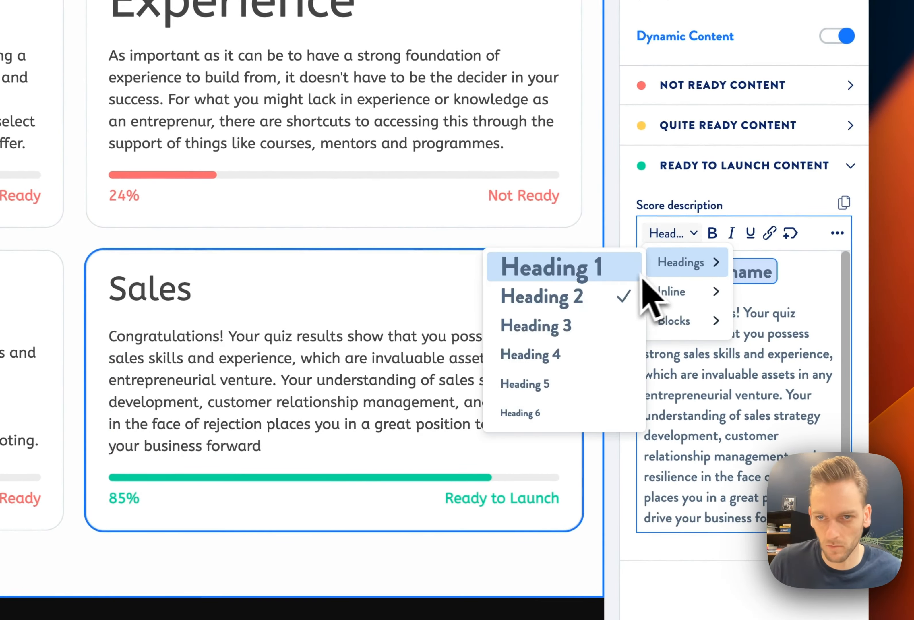
pyautogui.click(615, 274)
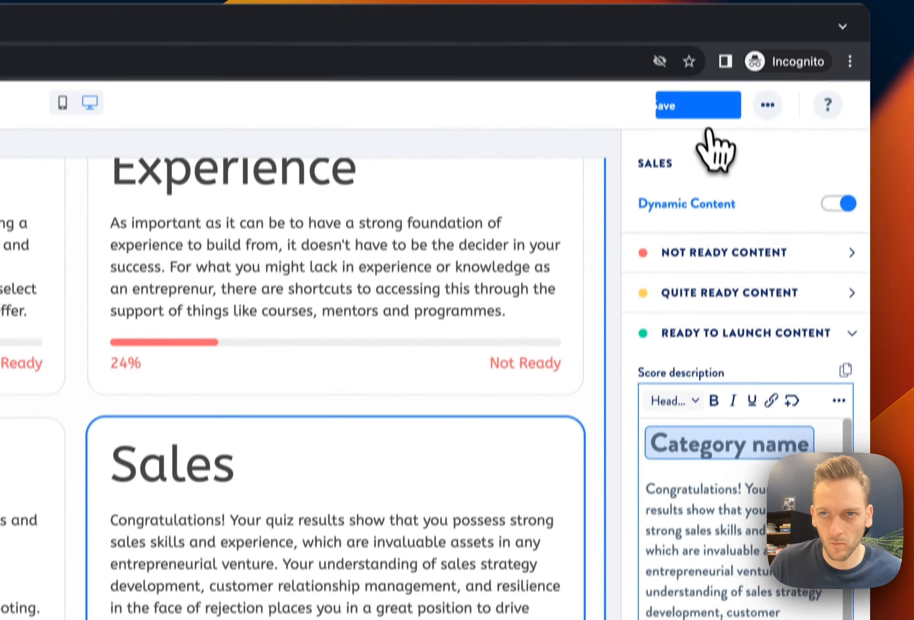
pyautogui.click(698, 110)
# - Set the visibility of the Call to Action 6 section to Audience Based, showing it to chosen audiences only
pyautogui.scroll(-10, 523, 392)
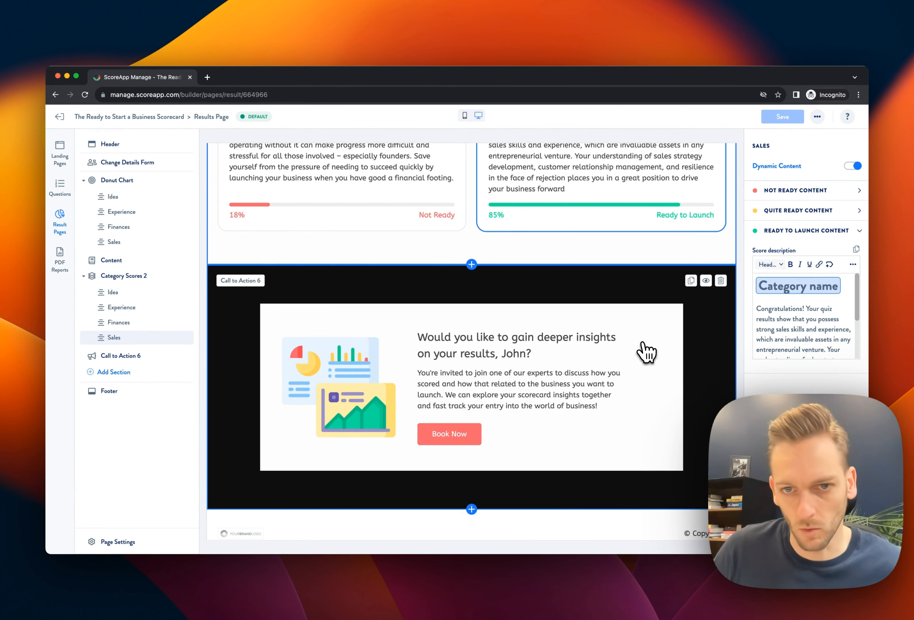
pyautogui.click(662, 348)
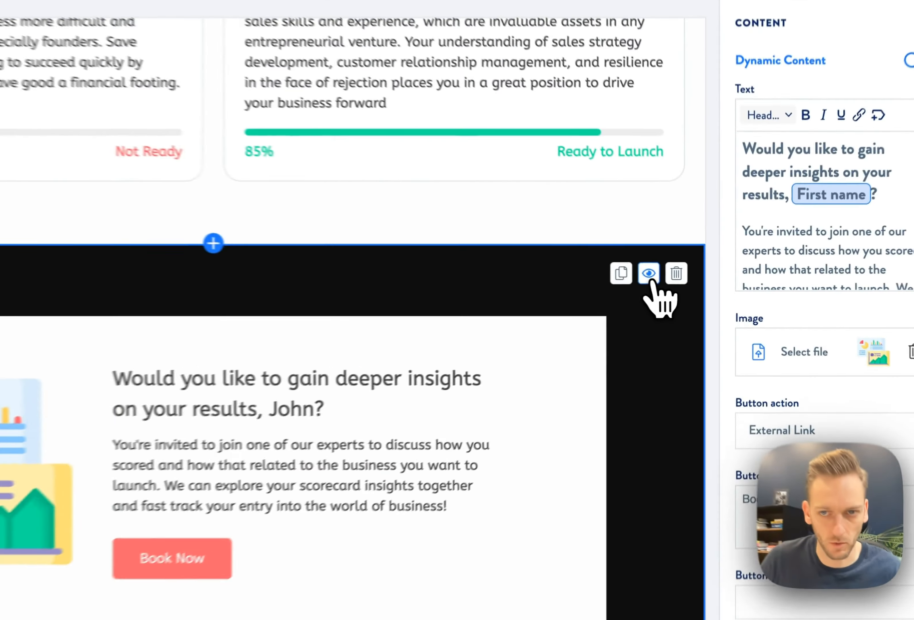
pyautogui.click(706, 281)
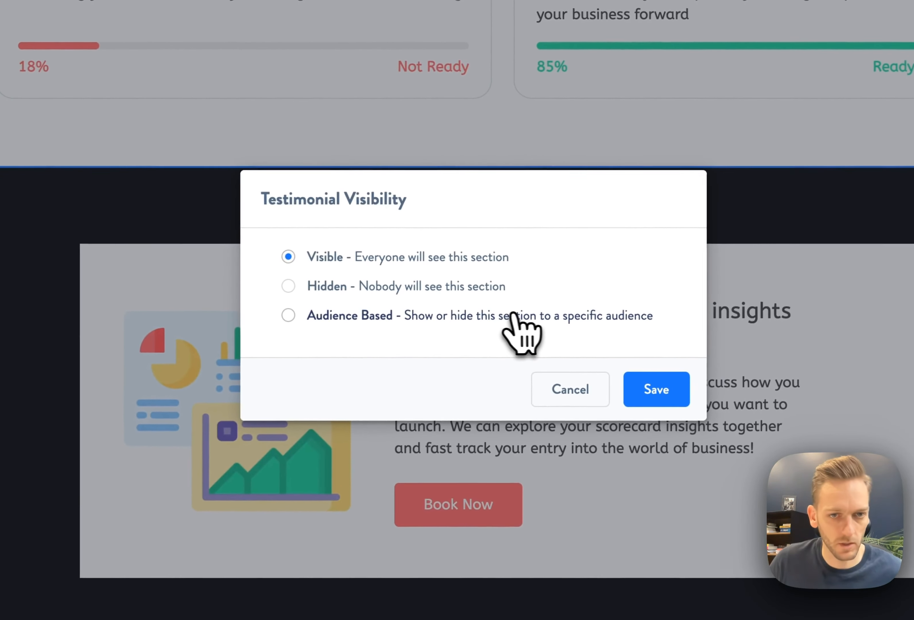
pyautogui.click(390, 316)
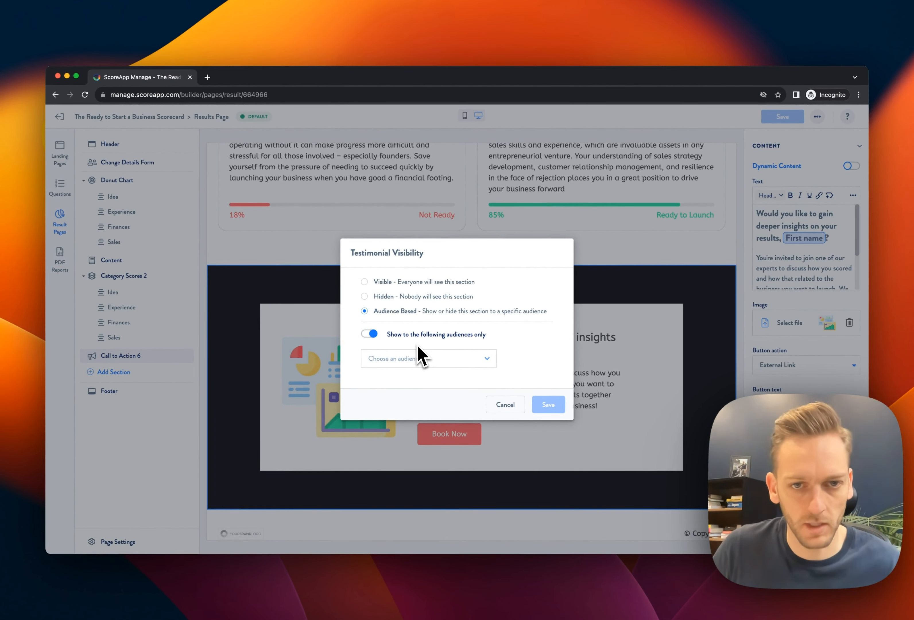
pyautogui.click(419, 358)
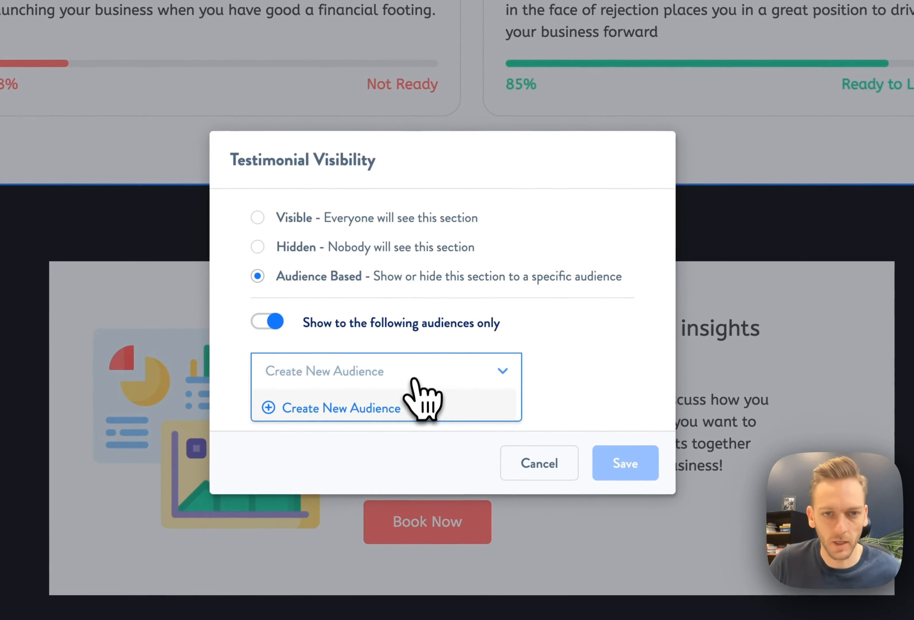
# - Create a new audience named "Perfect client" with the condition that "Have you owned or ran a business before?" is answered Yes
pyautogui.click(379, 415)
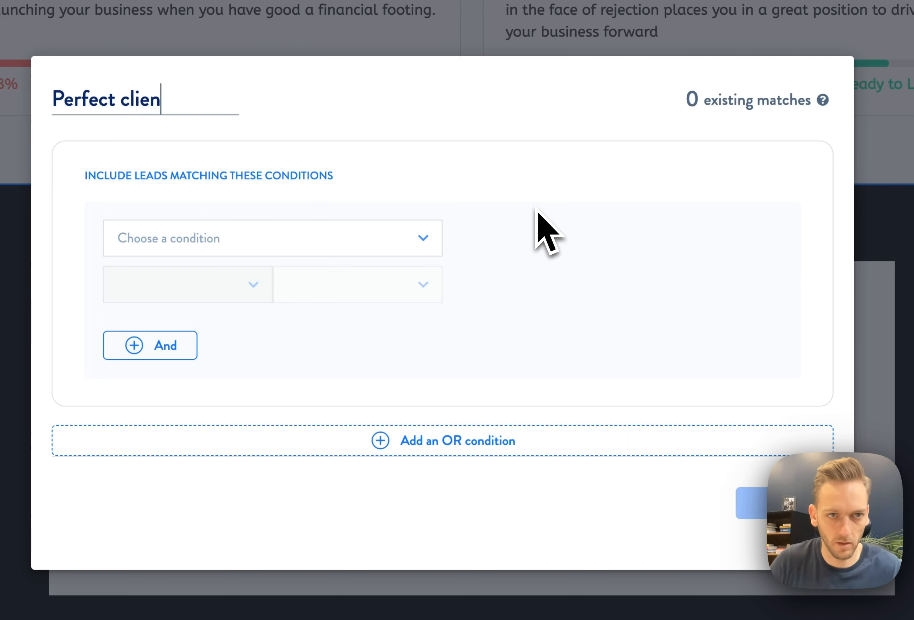
pyautogui.click(422, 239)
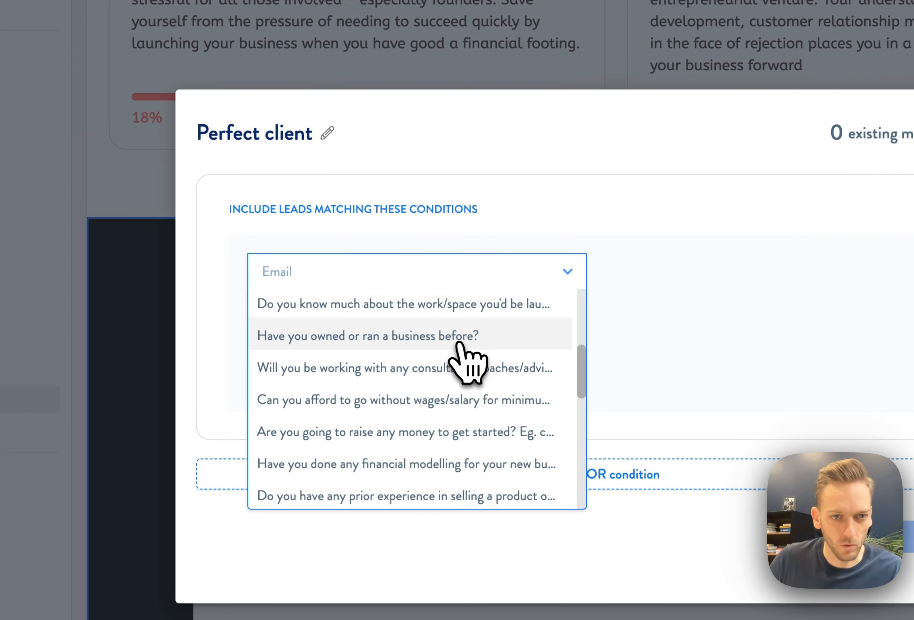
pyautogui.click(438, 340)
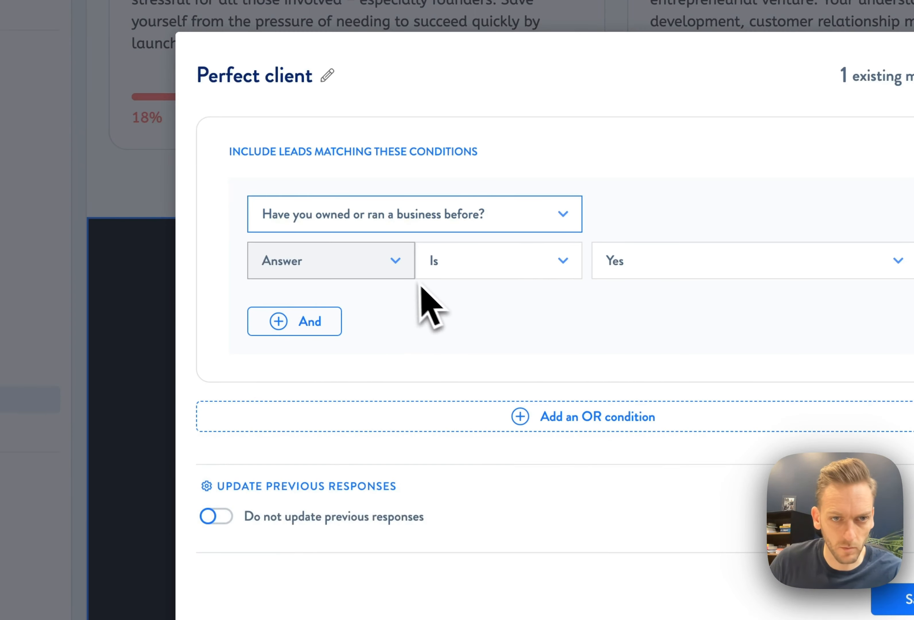
# - Add an AND condition that the question about raising money to get started is answered Yes, and save the audience and section visibility
pyautogui.click(248, 257)
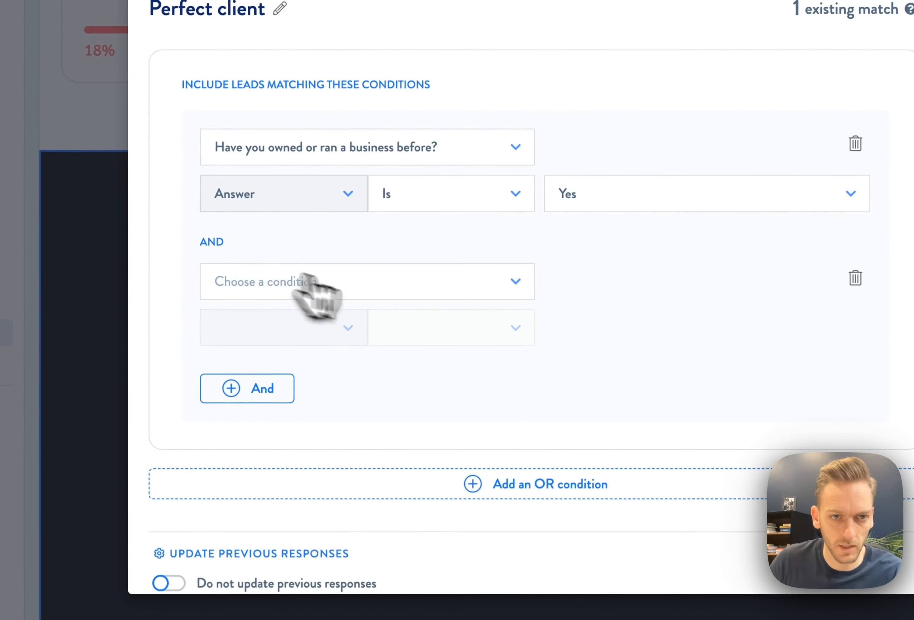
pyautogui.click(317, 280)
pyautogui.scroll(-5, 435, 395)
pyautogui.click(435, 475)
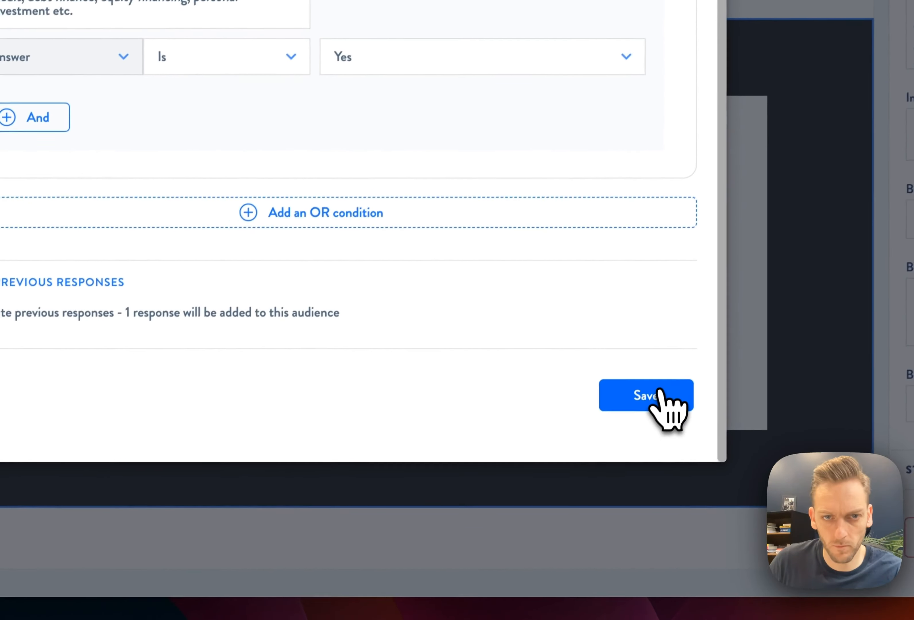
pyautogui.click(622, 467)
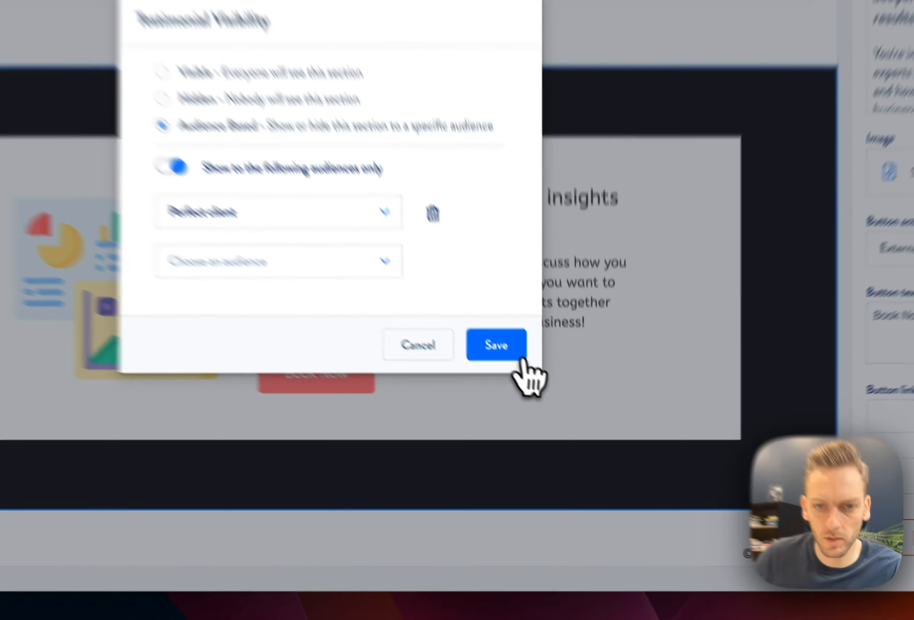
pyautogui.click(680, 414)
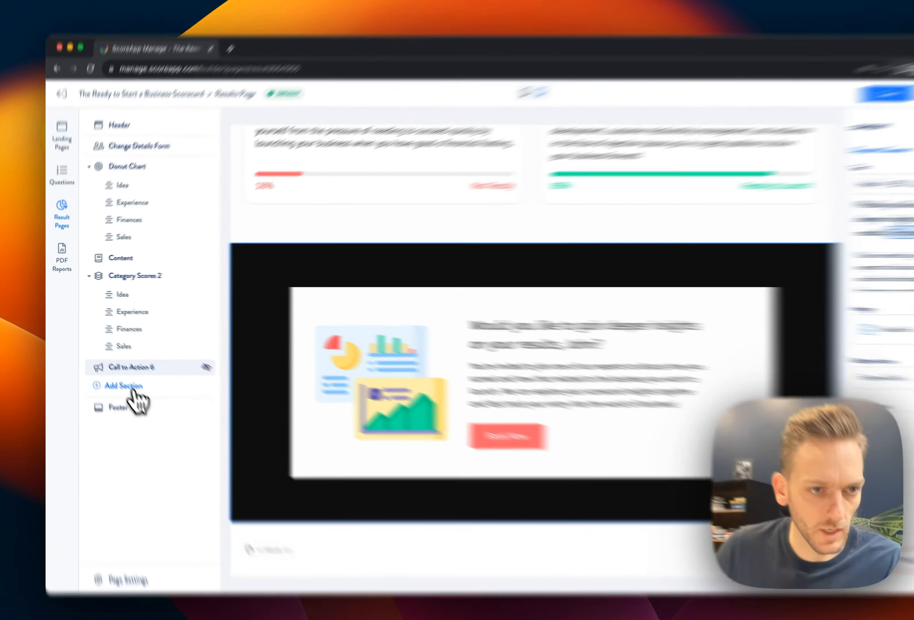
# - Examine the Overall score, Categories and Individual category section templates available for the results page
pyautogui.click(118, 373)
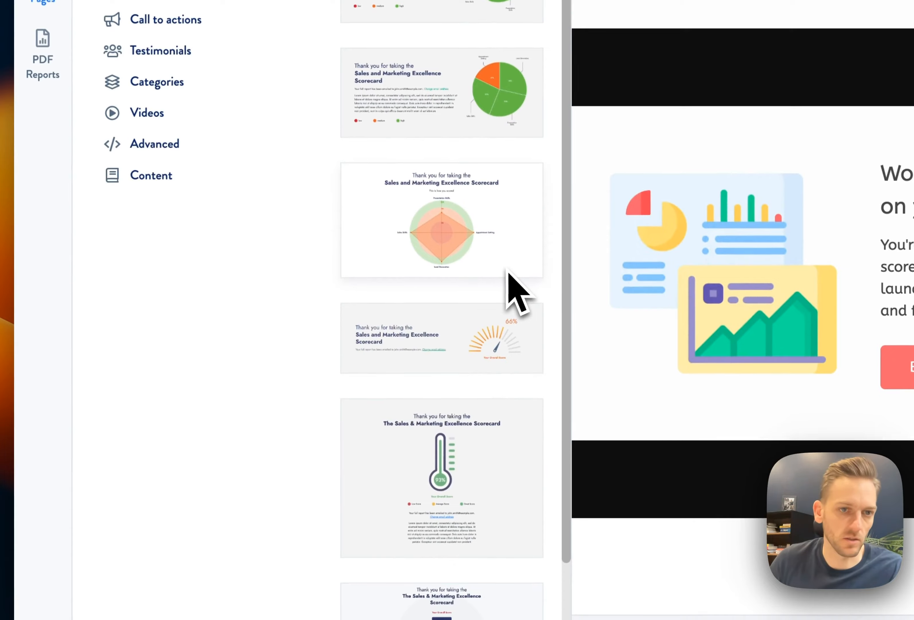
pyautogui.scroll(-2, 507, 271)
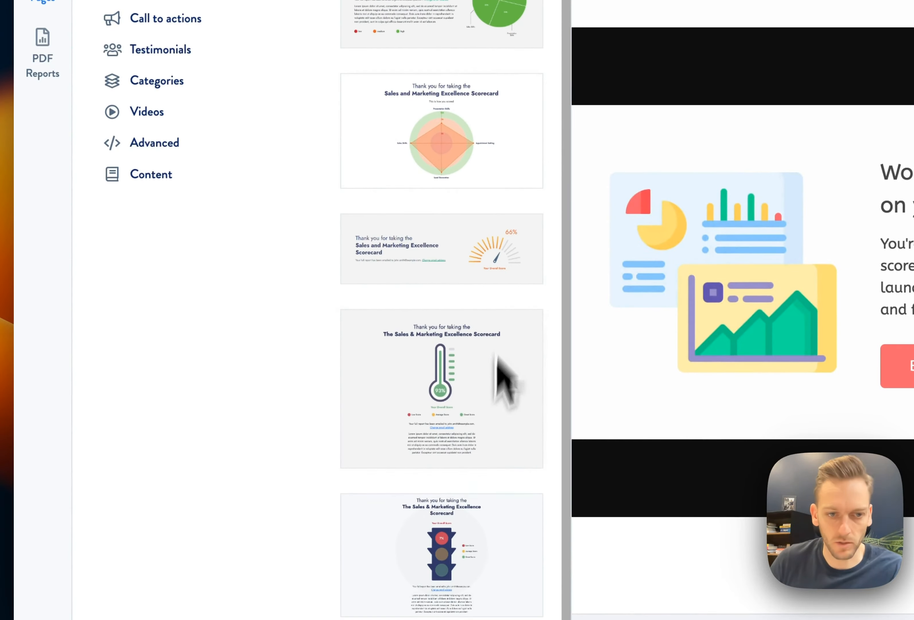
pyautogui.scroll(2, 490, 452)
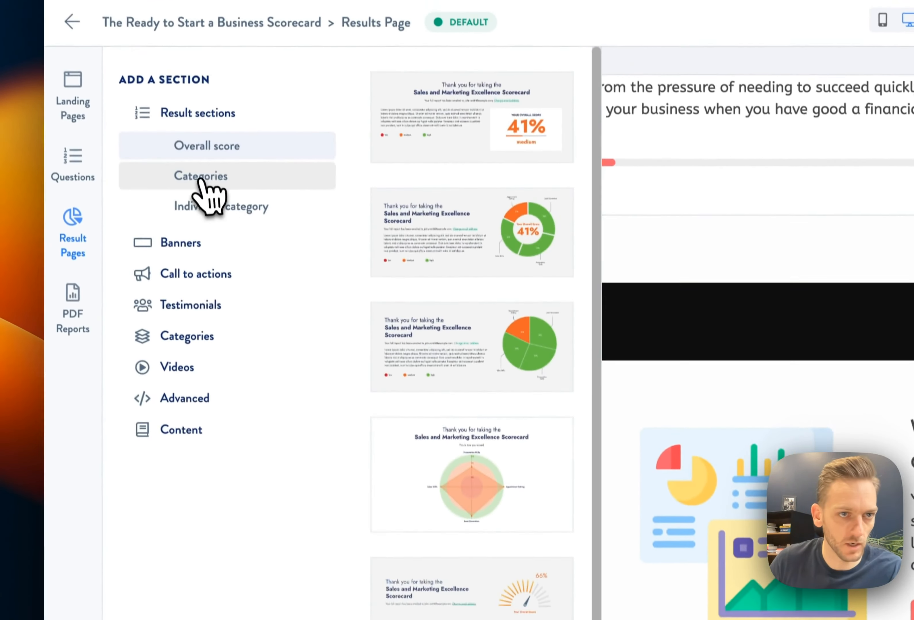
pyautogui.click(200, 189)
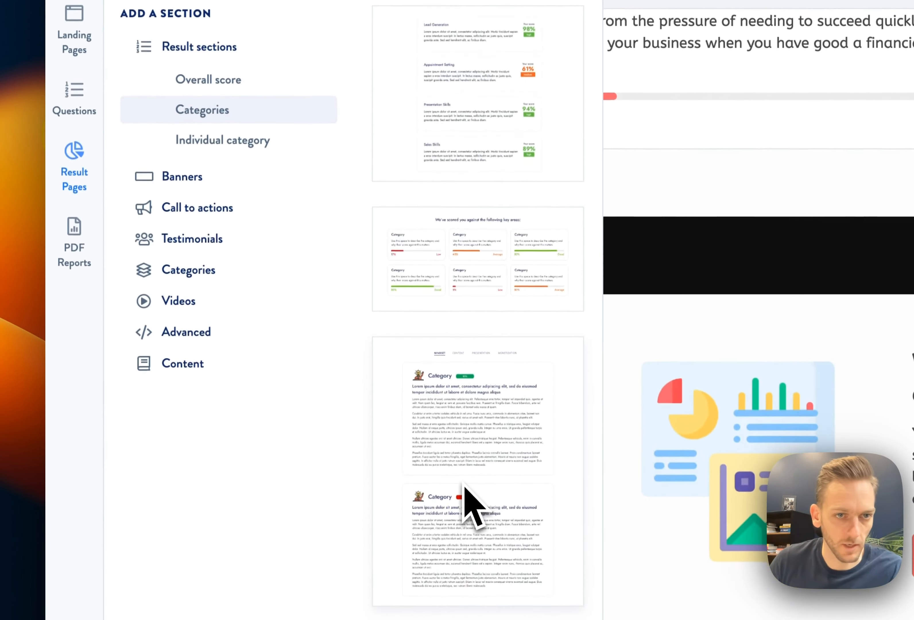
pyautogui.click(257, 147)
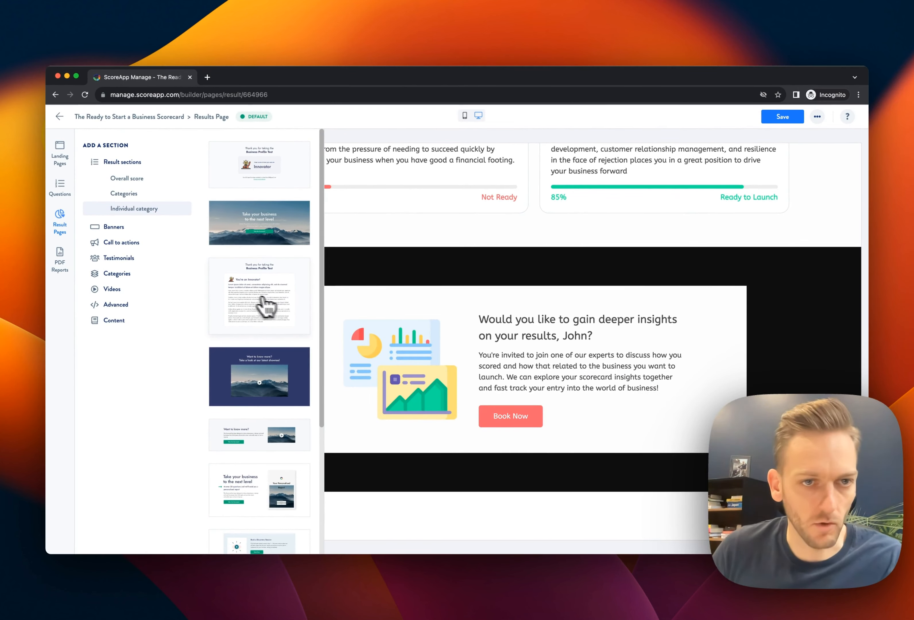
pyautogui.click(265, 302)
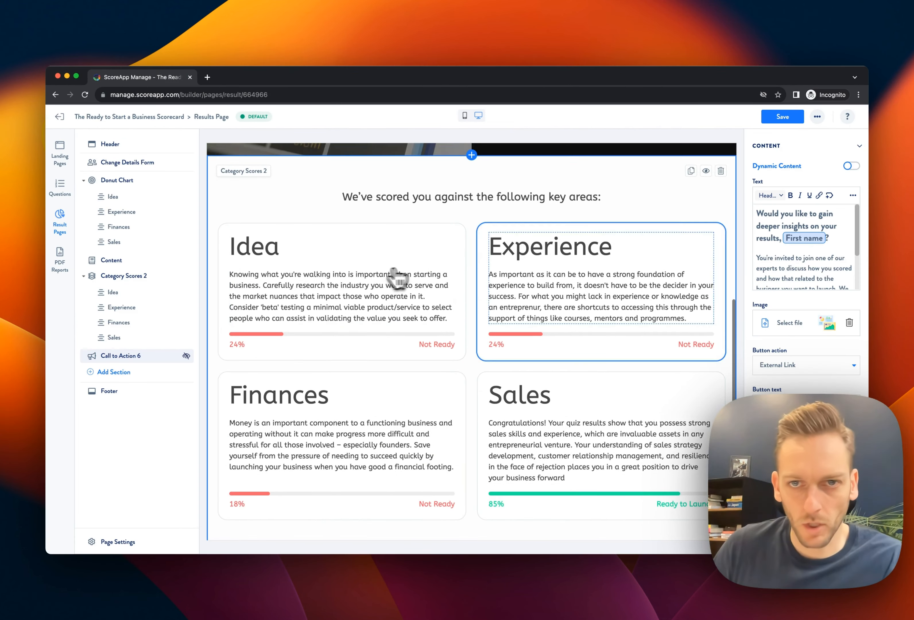
# - Order the categories in the Category Scores 2 section by Highest Score
pyautogui.click(650, 216)
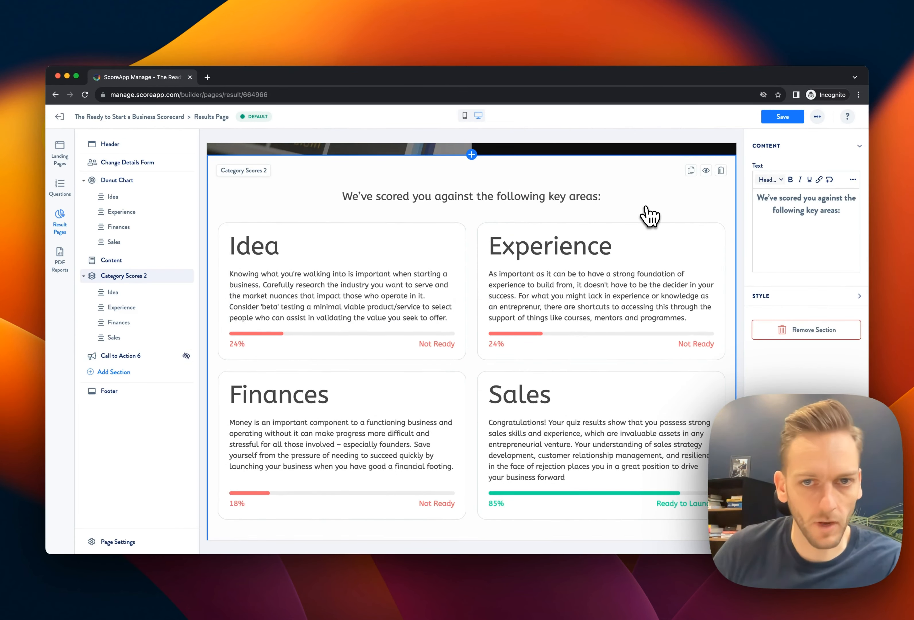
pyautogui.click(796, 299)
pyautogui.scroll(-1, 469, 284)
pyautogui.scroll(-1, 602, 289)
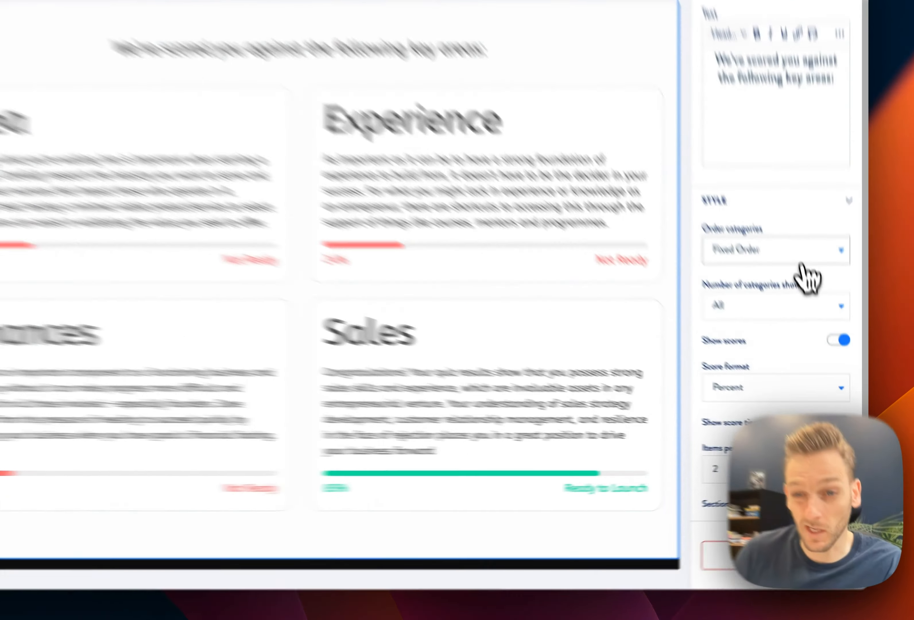
pyautogui.click(817, 333)
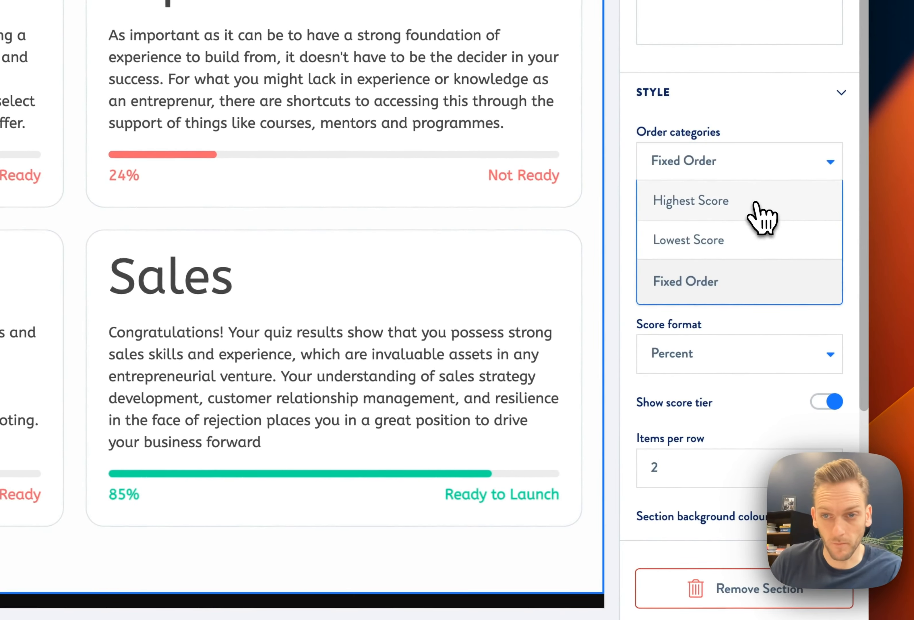
pyautogui.click(755, 201)
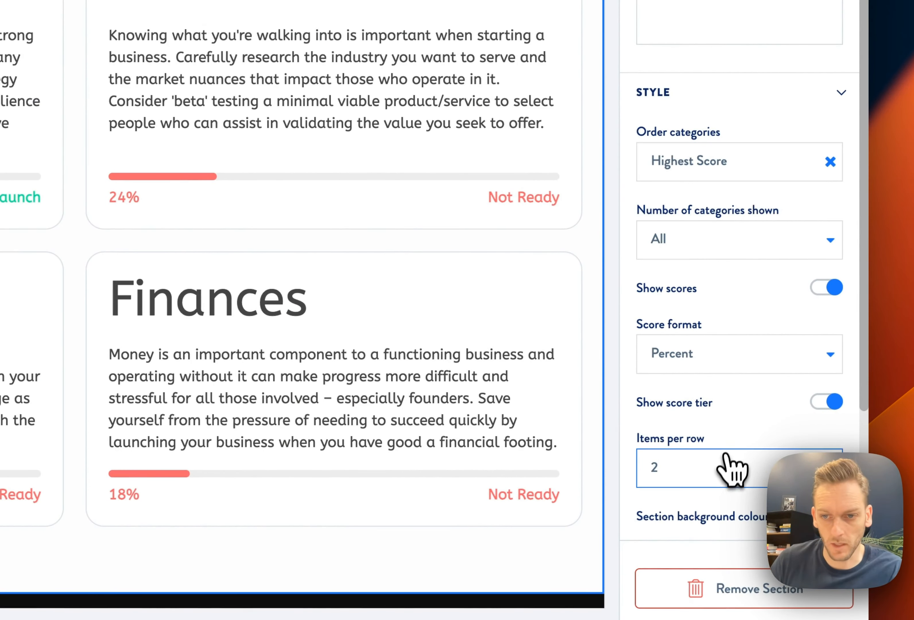
# - Set the Category Scores 2 section to 1 item per row with 2 categories shown, and save the results page
pyautogui.click(720, 467)
pyautogui.click(695, 308)
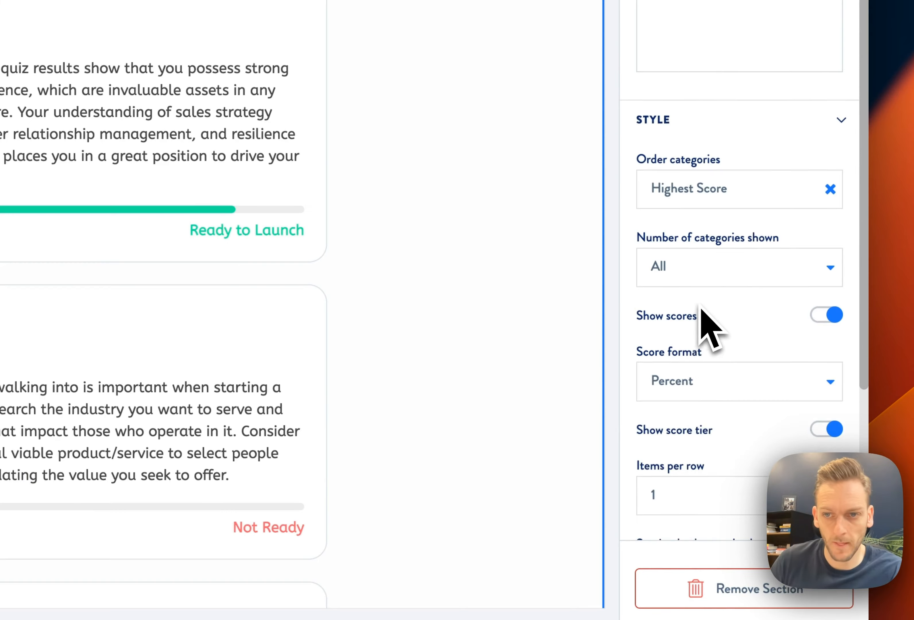
pyautogui.scroll(-3, 716, 310)
pyautogui.click(712, 147)
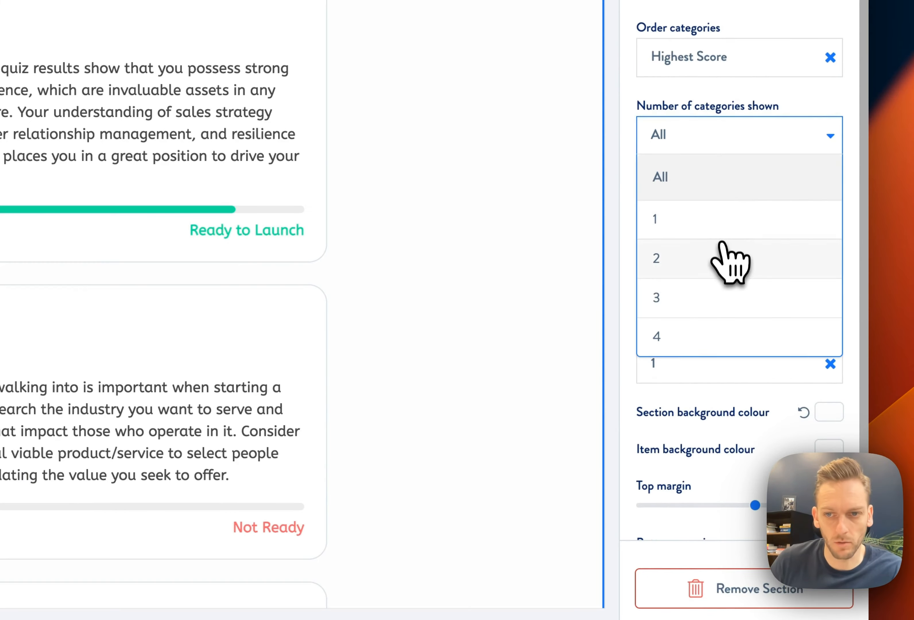
pyautogui.click(730, 269)
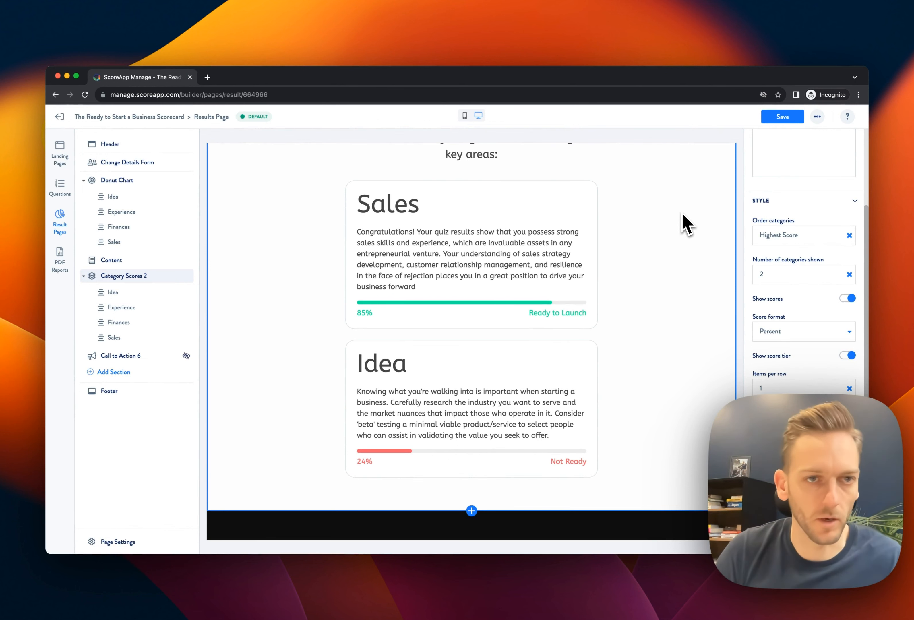
pyautogui.click(782, 116)
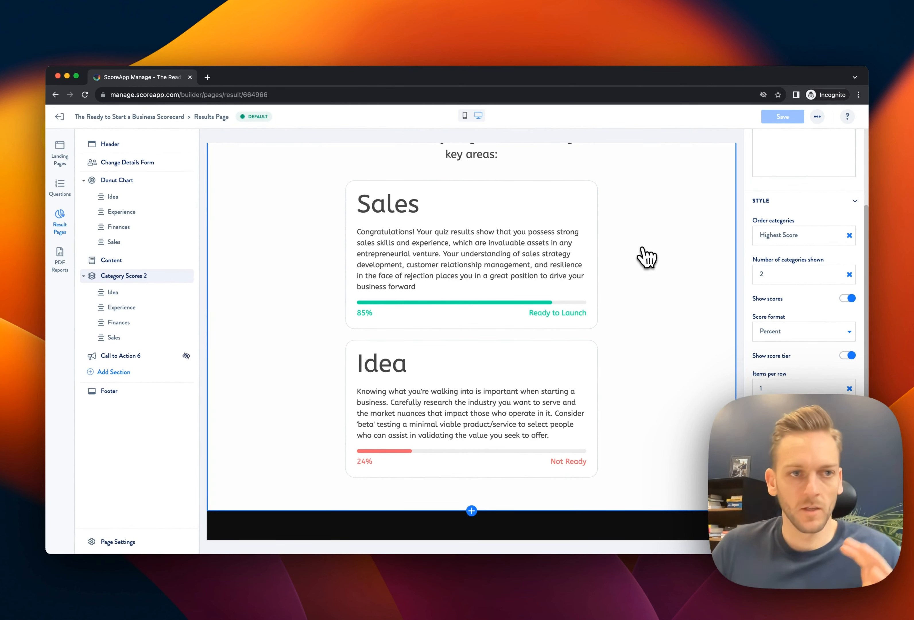
# - Create a PDF report for the scorecard without a template
pyautogui.scroll(1, 638, 263)
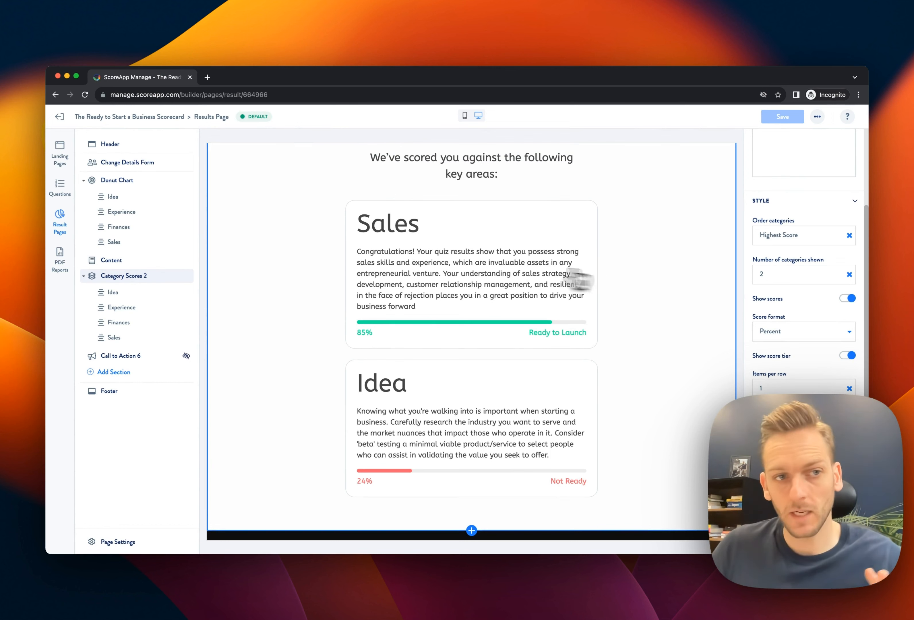
pyautogui.click(61, 263)
pyautogui.click(134, 253)
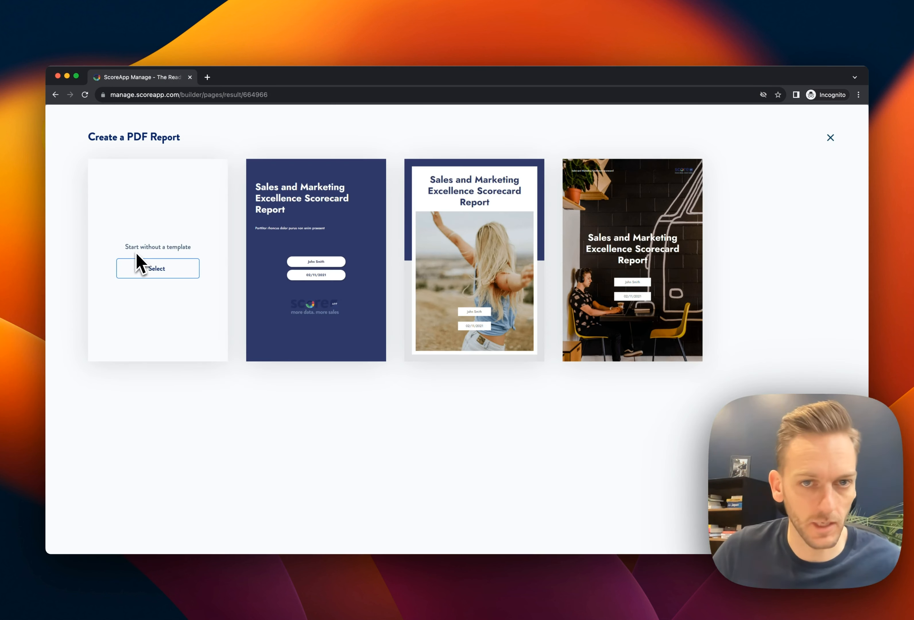
pyautogui.click(155, 269)
pyautogui.click(429, 331)
pyautogui.click(554, 371)
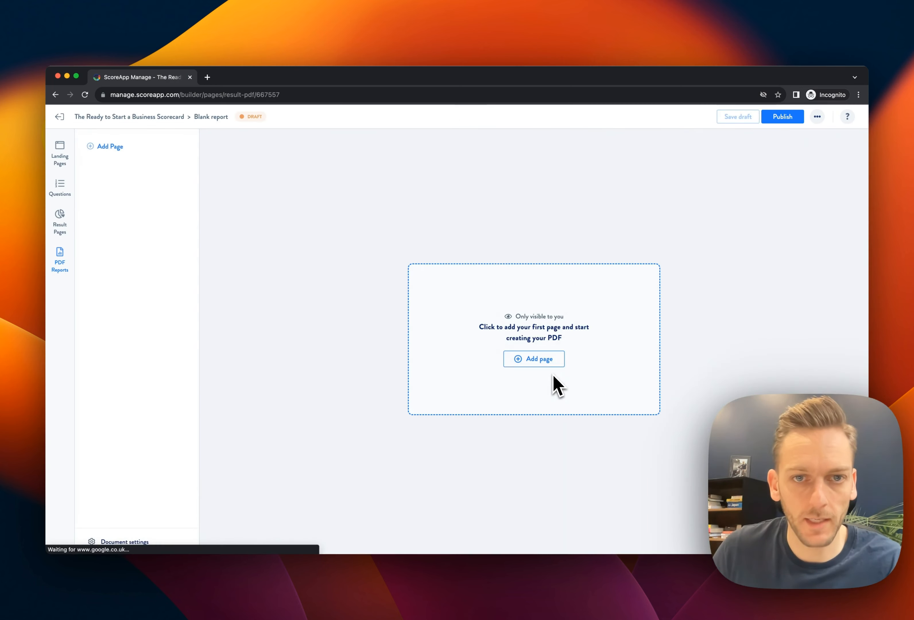
# - Browse the Individual category and Category scores page templates for the blank report and pick a Category scores page
pyautogui.click(535, 360)
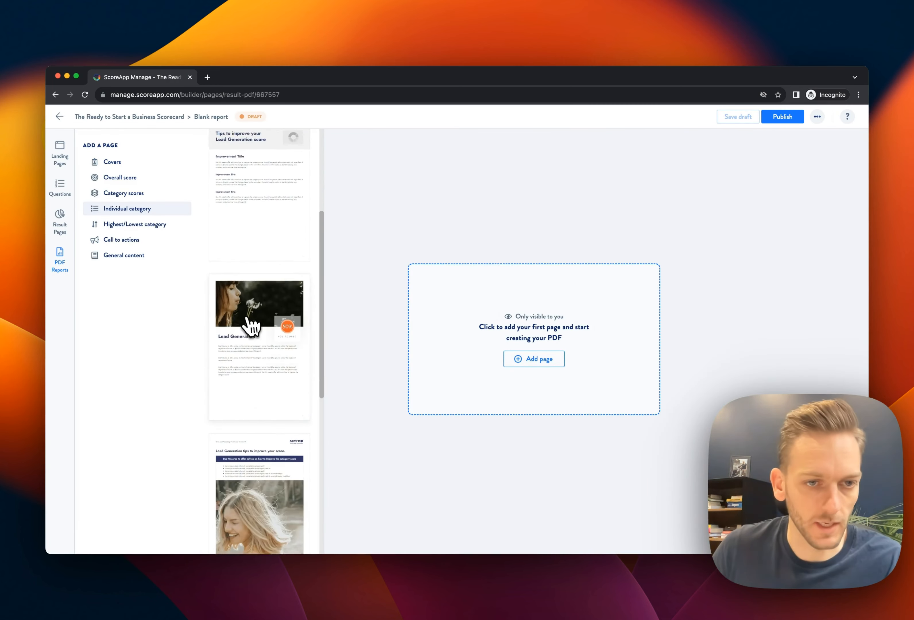
pyautogui.scroll(-5, 253, 326)
pyautogui.click(134, 194)
pyautogui.scroll(-3, 261, 336)
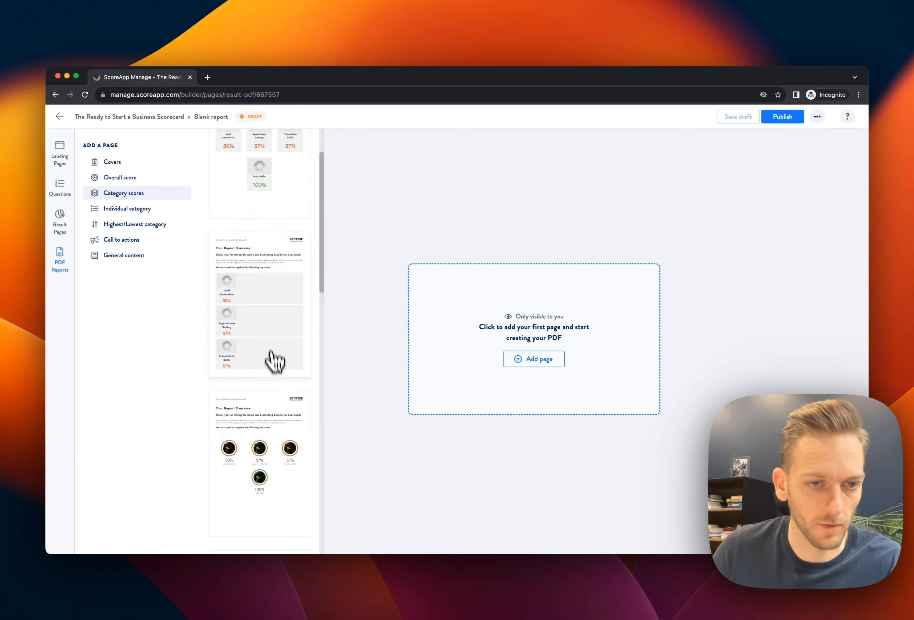
pyautogui.scroll(-5, 276, 392)
pyautogui.click(264, 422)
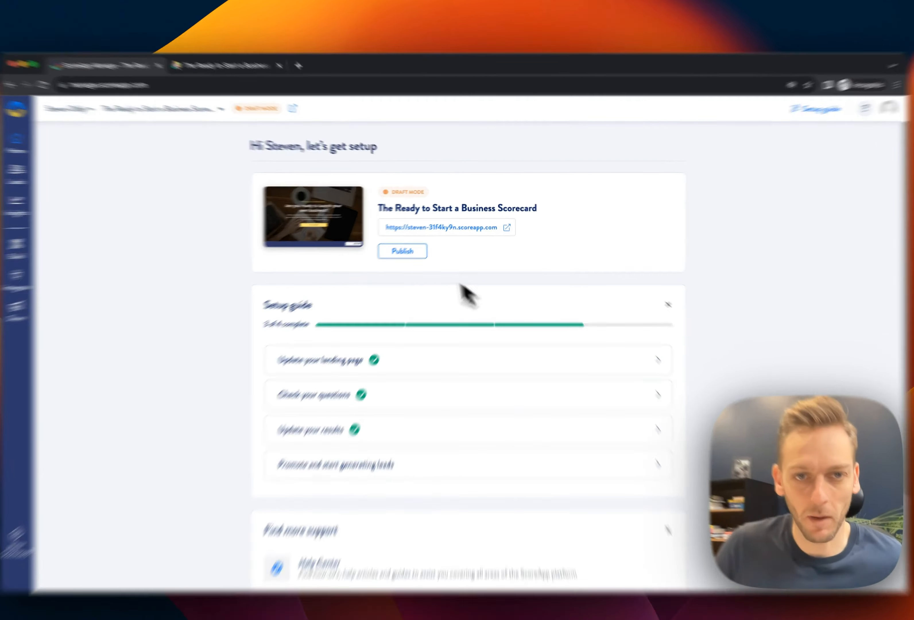
# - Publish the Ready to Start a Business Scorecard and open its live link
pyautogui.click(413, 248)
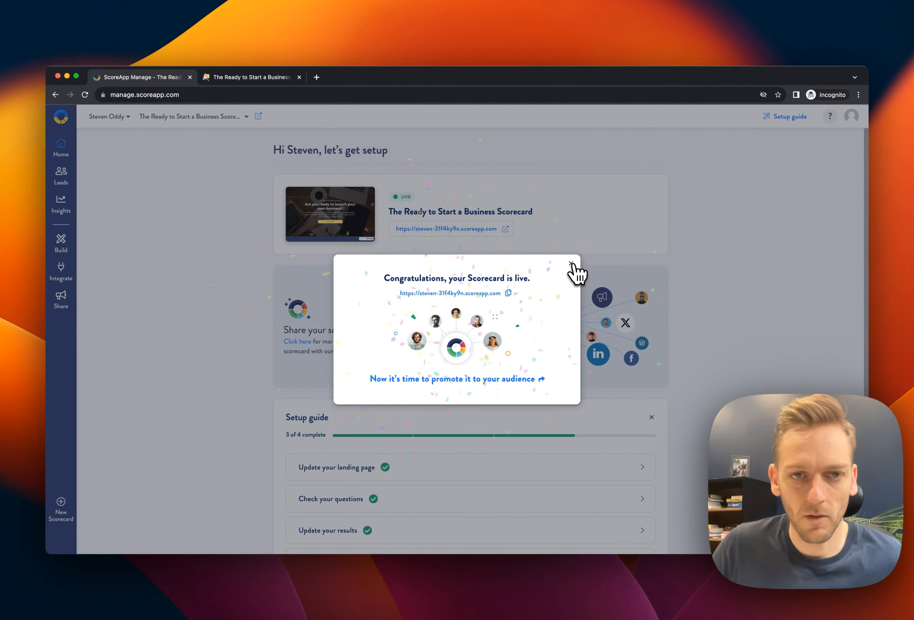
pyautogui.click(571, 264)
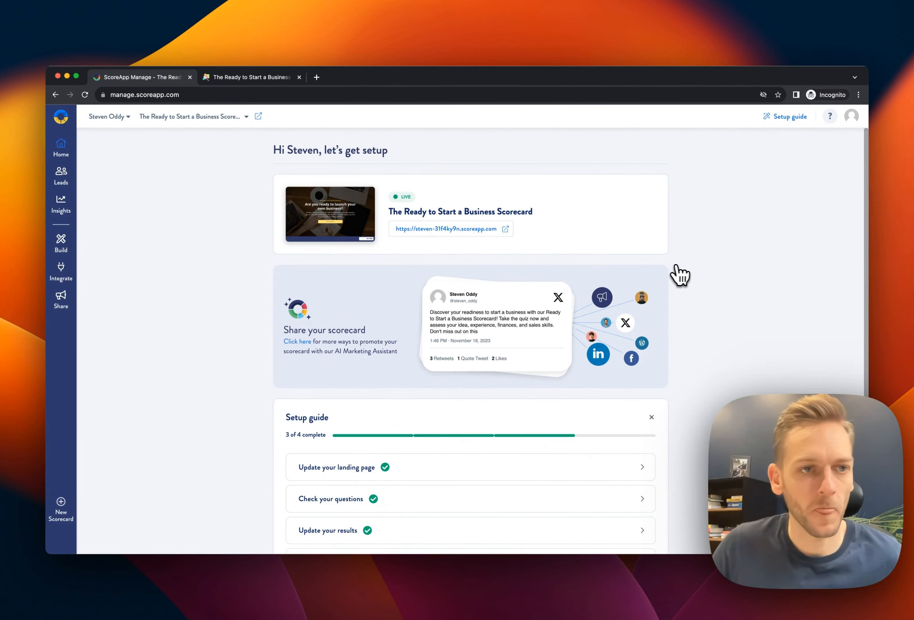
pyautogui.click(505, 229)
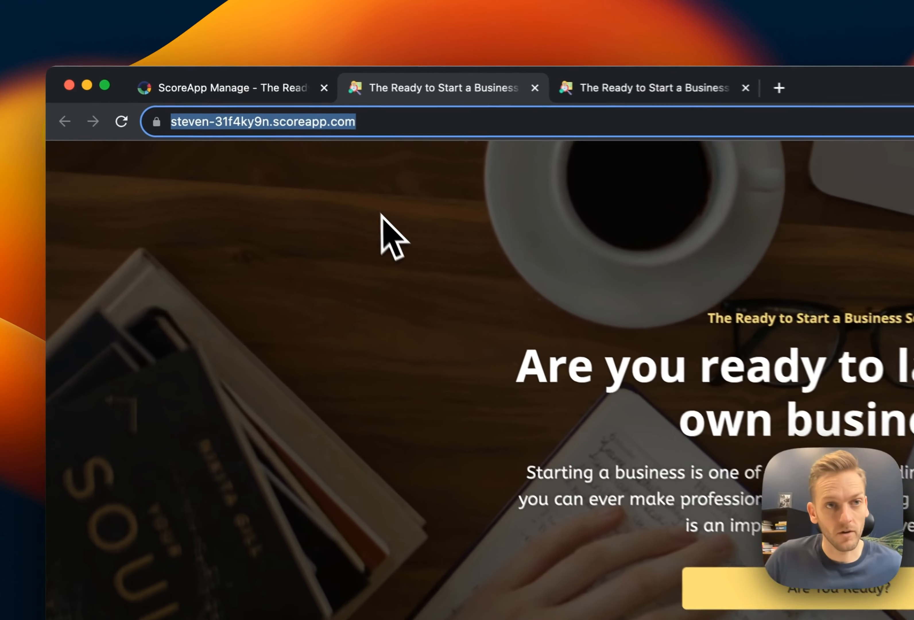
# - Open the scorecard's sharing options in ScoreApp Manage and view its QR code
pyautogui.click(290, 91)
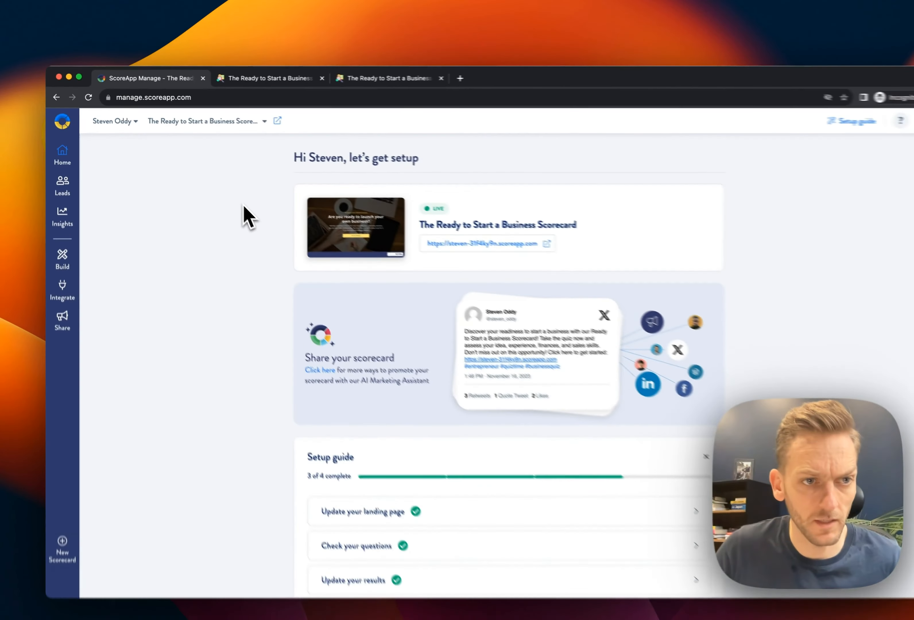
pyautogui.click(76, 536)
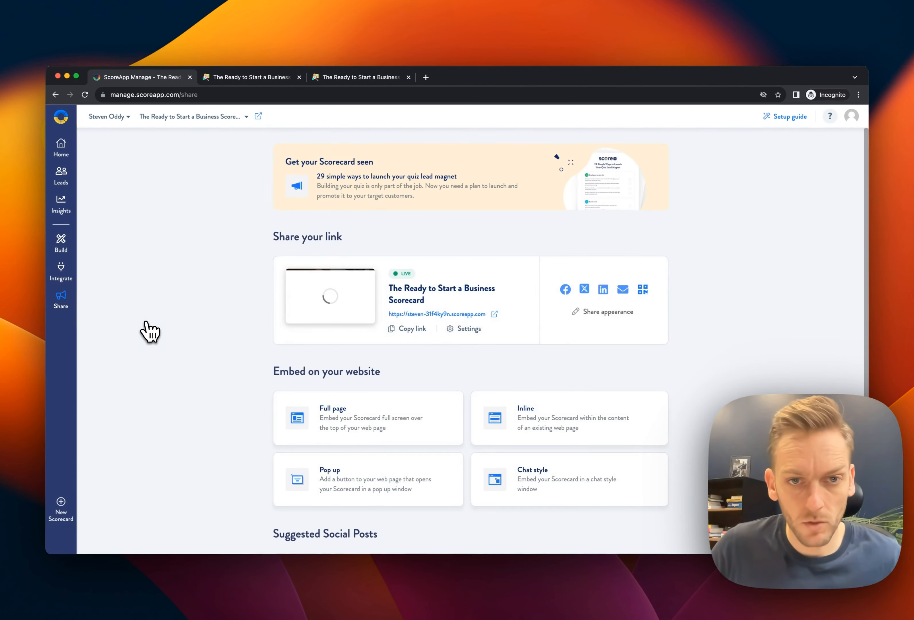
pyautogui.scroll(-1, 399, 360)
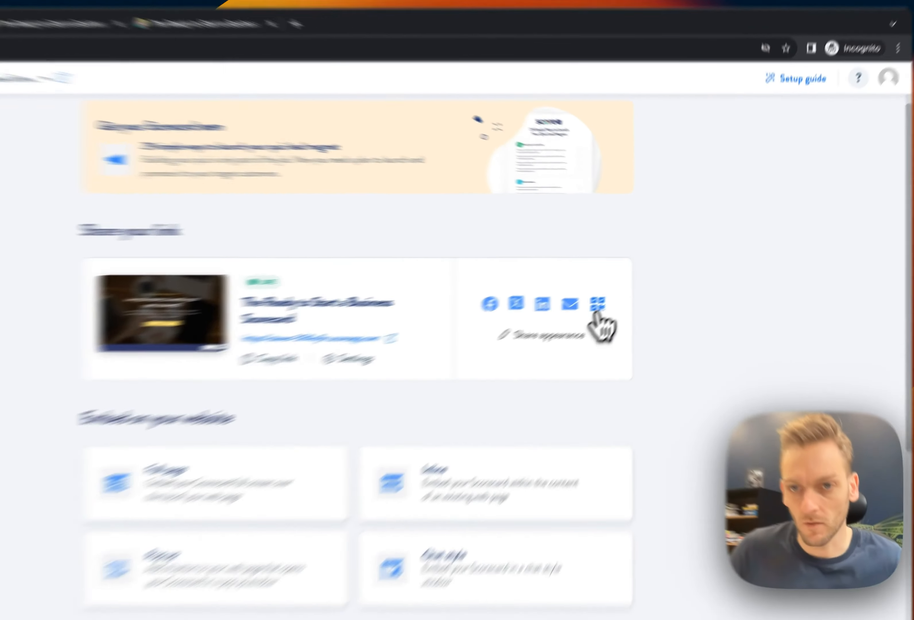
pyautogui.click(642, 279)
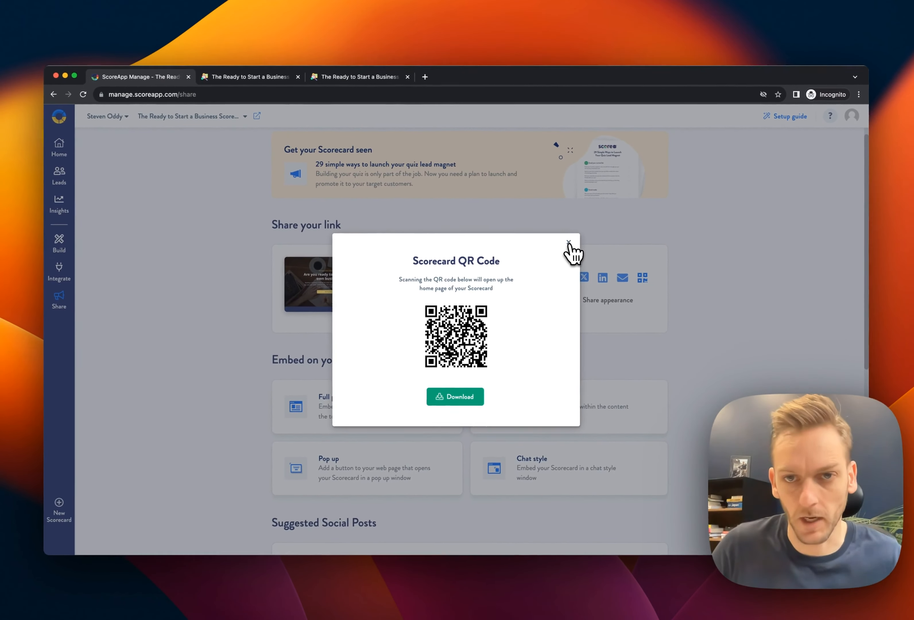
pyautogui.click(569, 243)
# - Review the suggested social posts for X, Facebook and LinkedIn
pyautogui.scroll(-10, 736, 301)
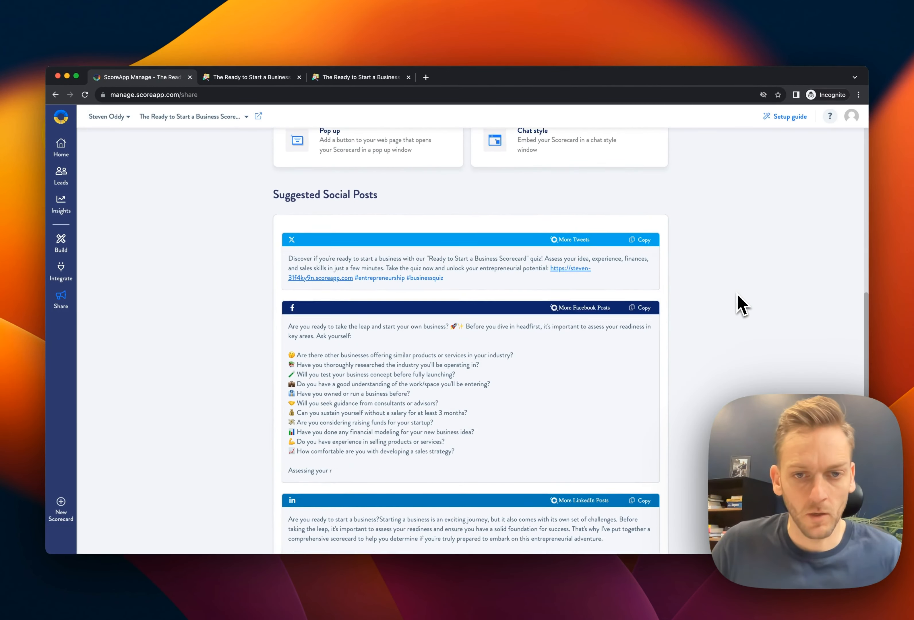
pyautogui.scroll(-3, 739, 306)
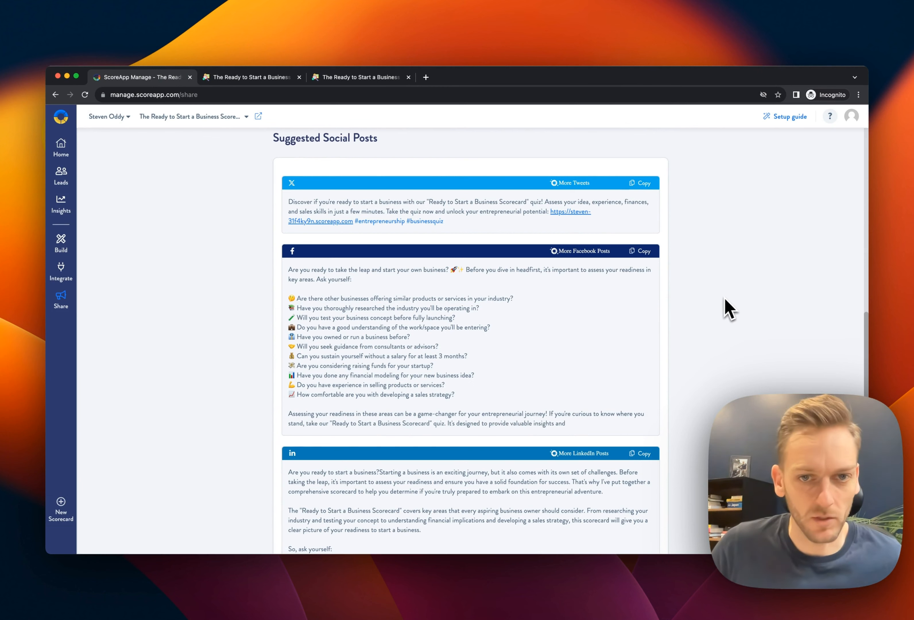
pyautogui.scroll(-2, 717, 299)
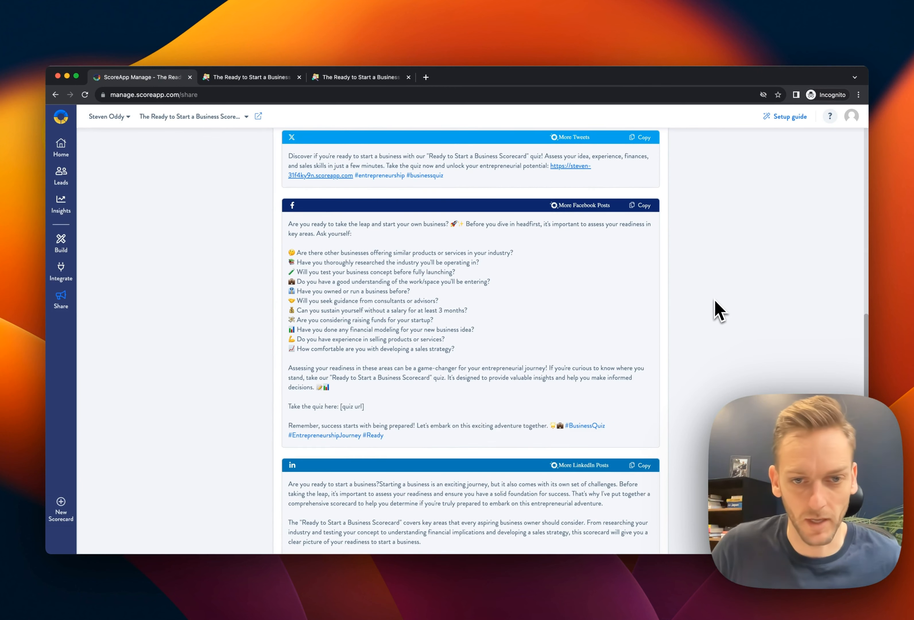
pyautogui.scroll(-10, 719, 315)
pyautogui.scroll(20, 719, 314)
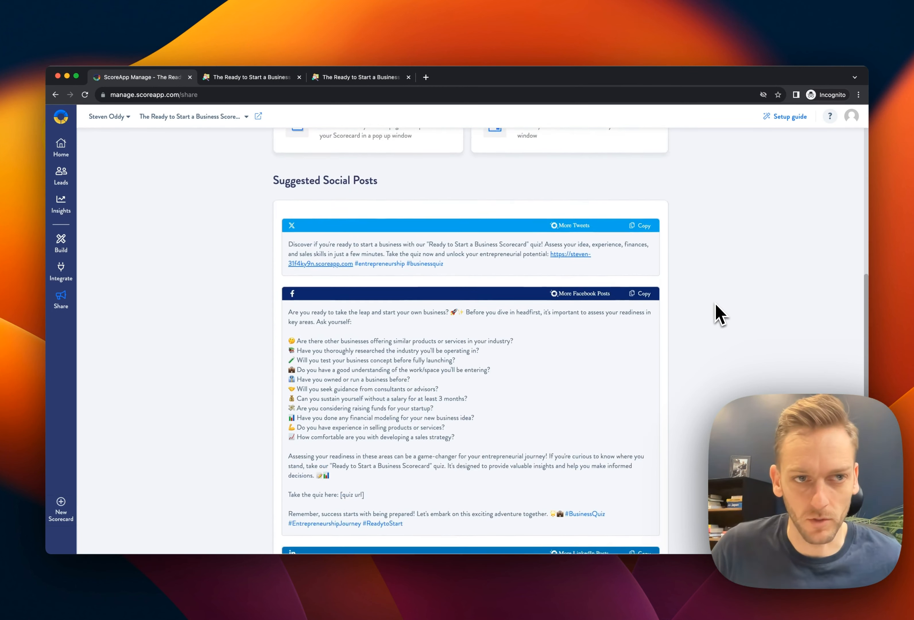
pyautogui.scroll(15, 719, 315)
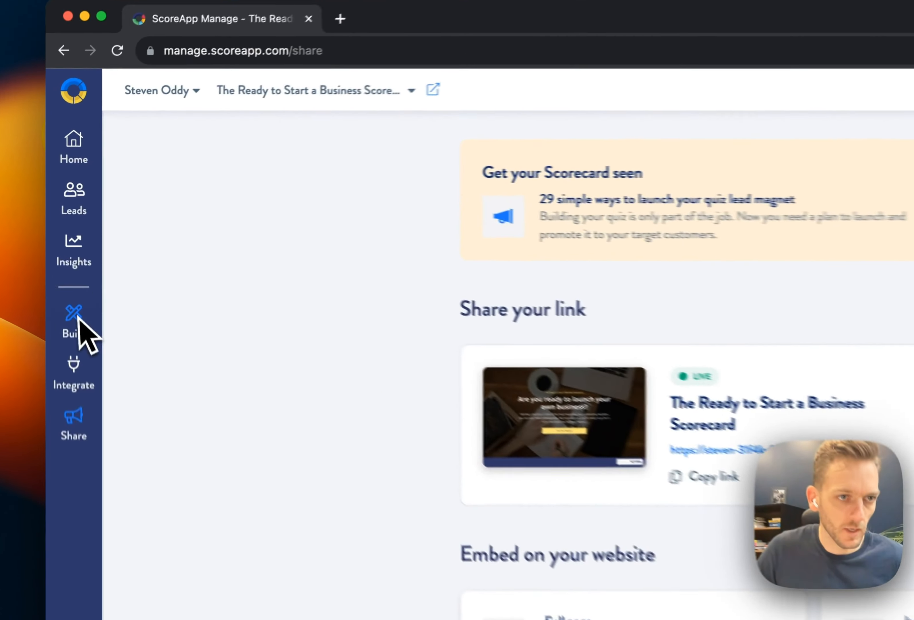
# - Look over the scorecard's general settings and its home dashboard with visits, conversion and daily leads
pyautogui.click(61, 242)
pyautogui.click(118, 222)
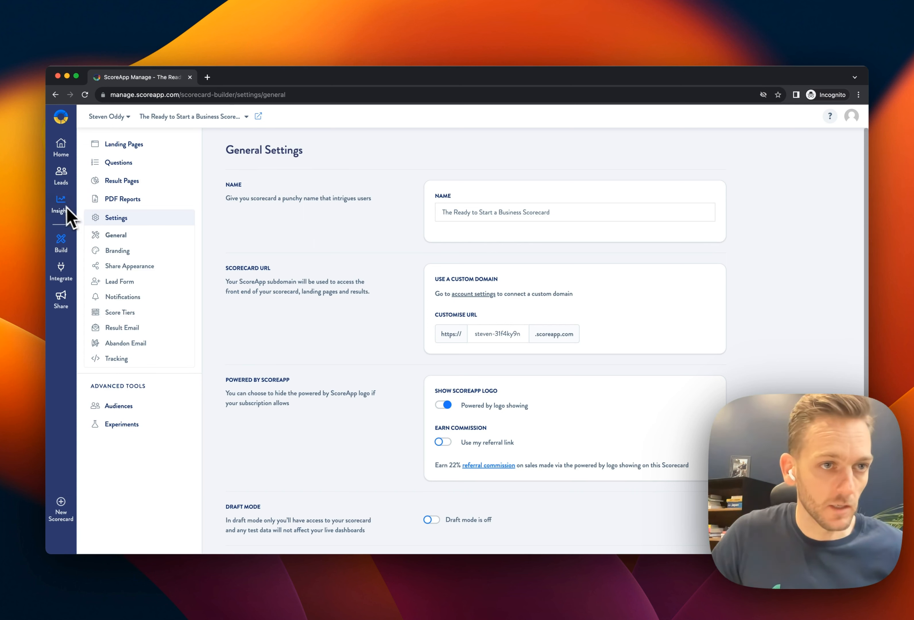
pyautogui.click(63, 161)
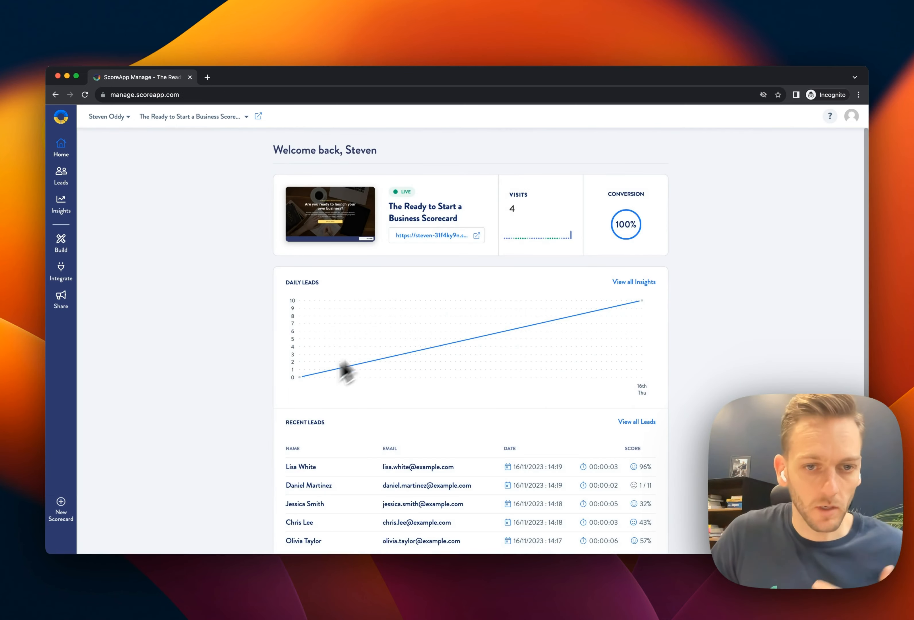
# - Open the completed lead with the 57% score from the leads list and examine its category scores and answers
pyautogui.click(62, 176)
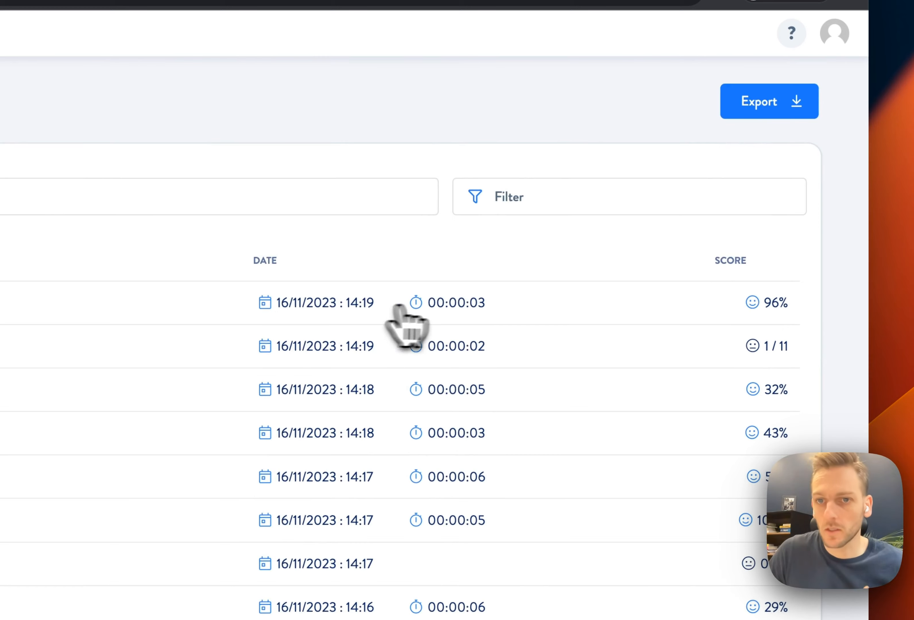
pyautogui.scroll(-5, 572, 322)
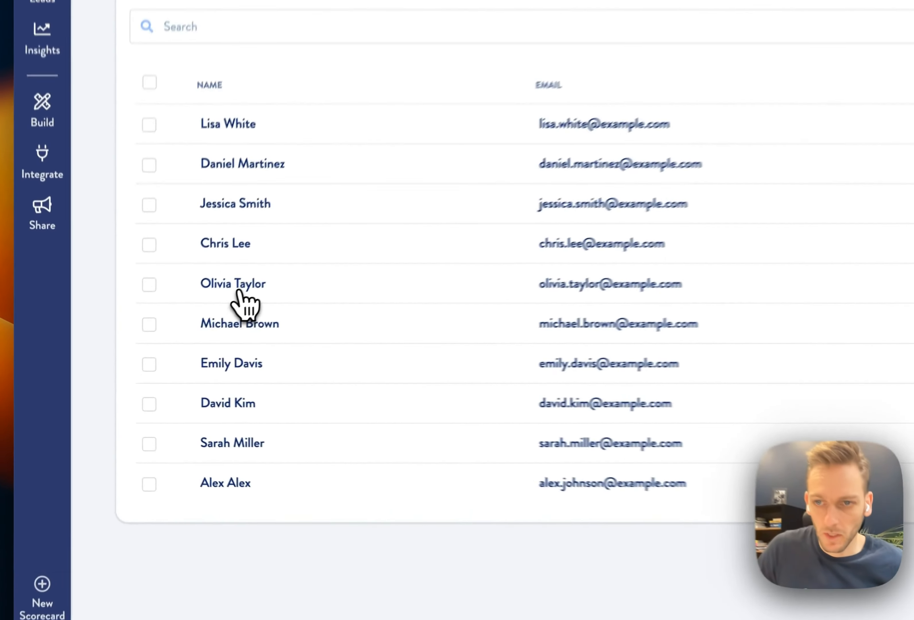
pyautogui.click(140, 333)
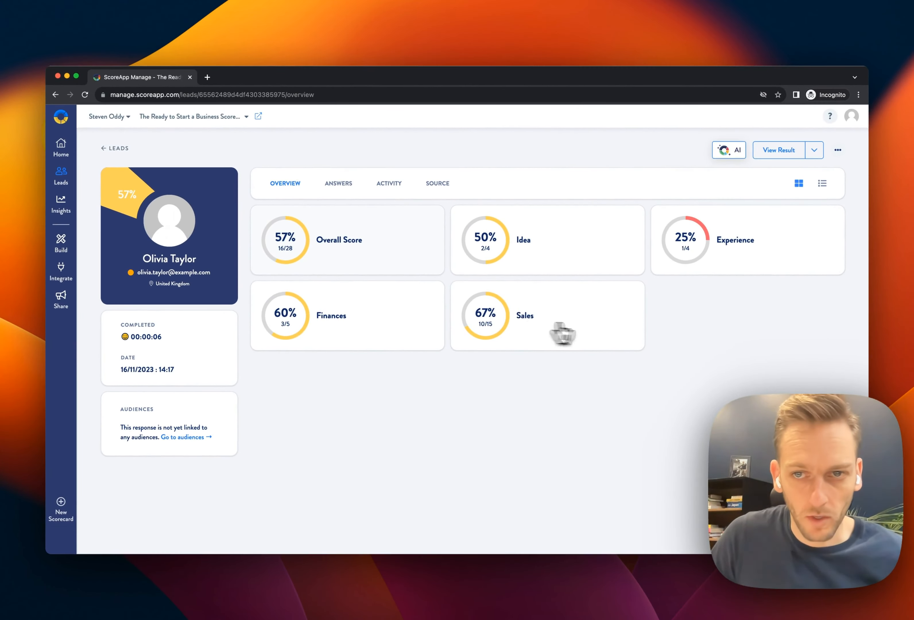
pyautogui.click(338, 183)
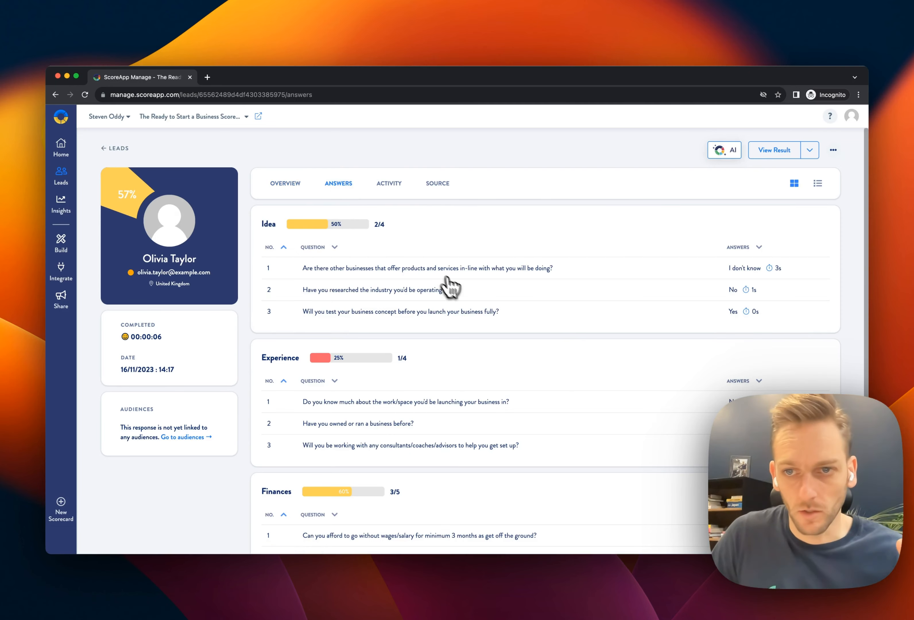
pyautogui.scroll(-2, 457, 286)
pyautogui.scroll(-4, 460, 293)
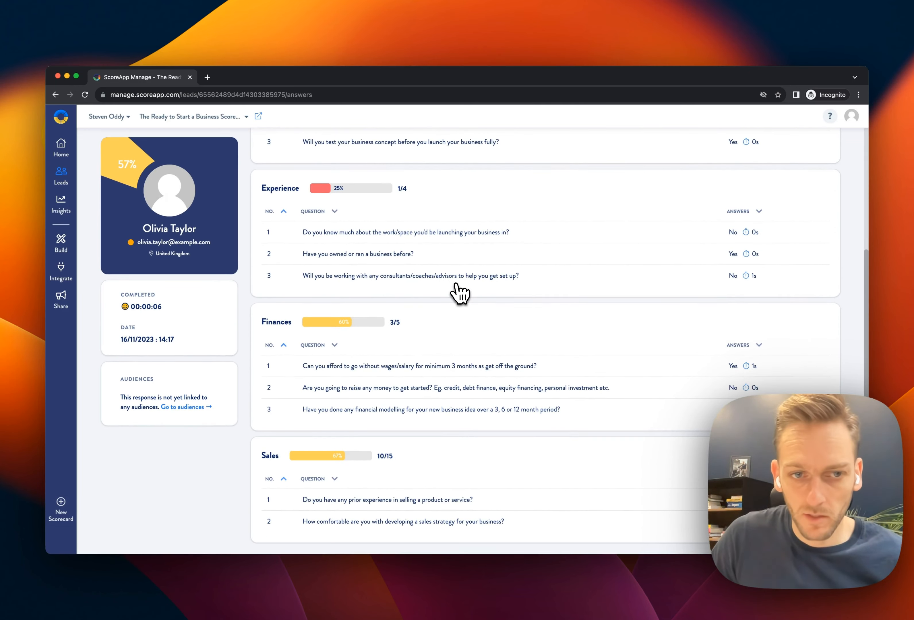
pyautogui.scroll(5, 461, 292)
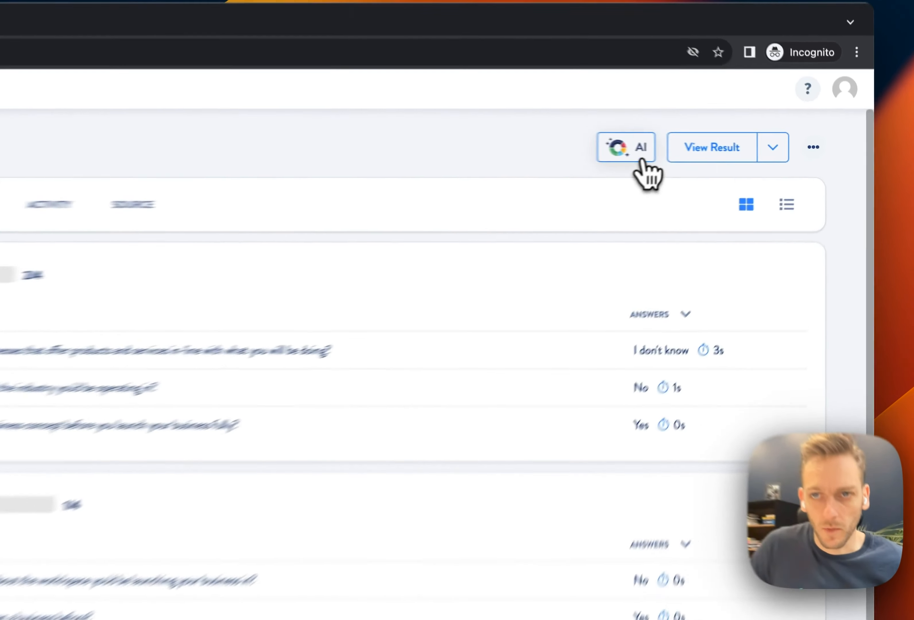
# - Enable the AI Marketing Assistant for this lead and request sales email copy
pyautogui.click(641, 159)
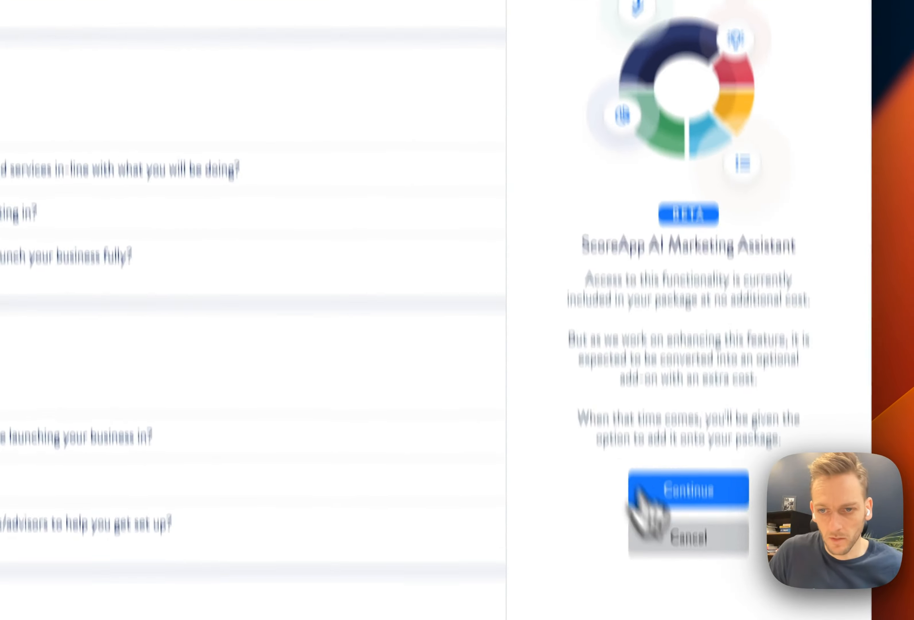
pyautogui.click(640, 494)
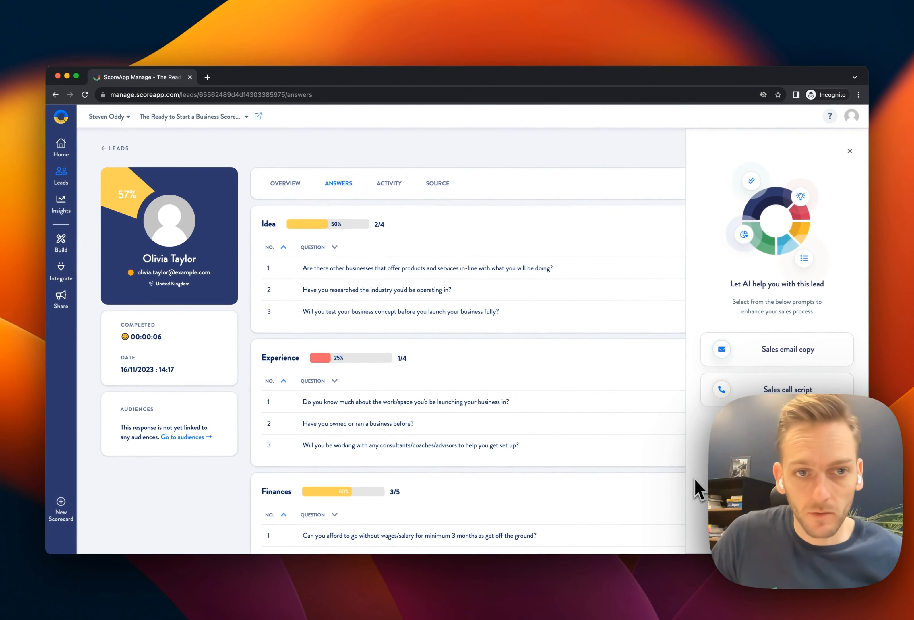
pyautogui.click(793, 356)
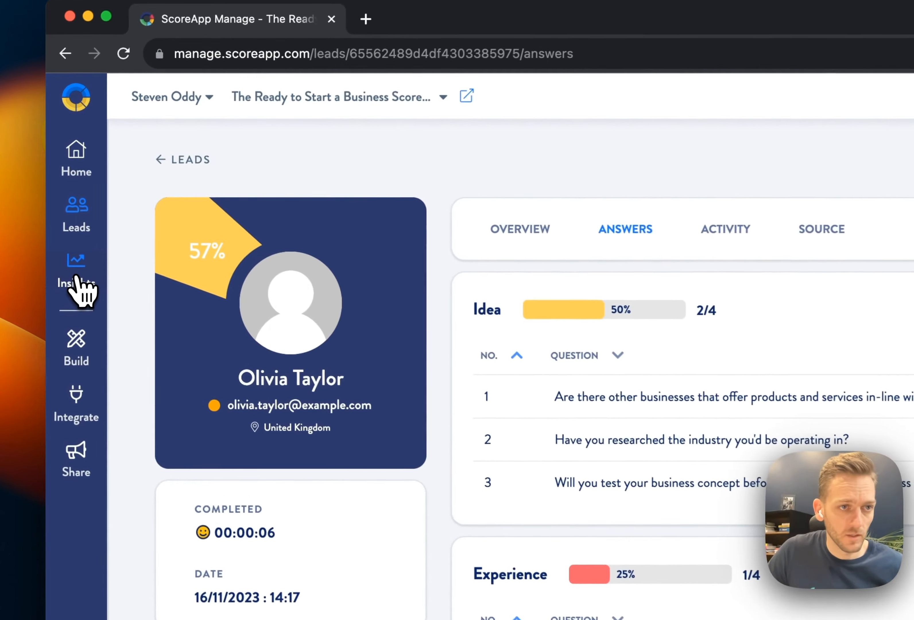
# - Examine the scorecard's Overview insights and the answer breakdown for each question
pyautogui.click(61, 206)
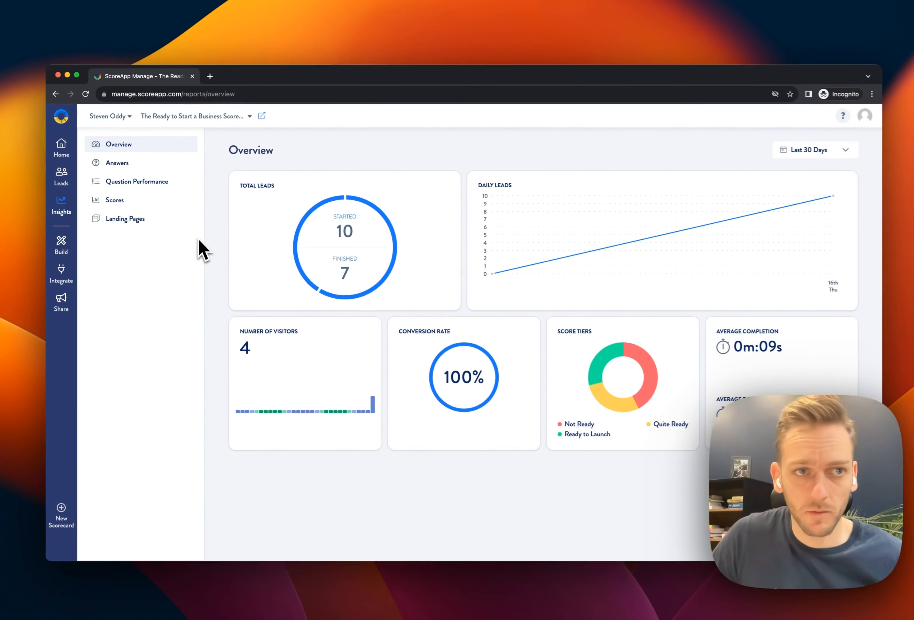
pyautogui.click(119, 166)
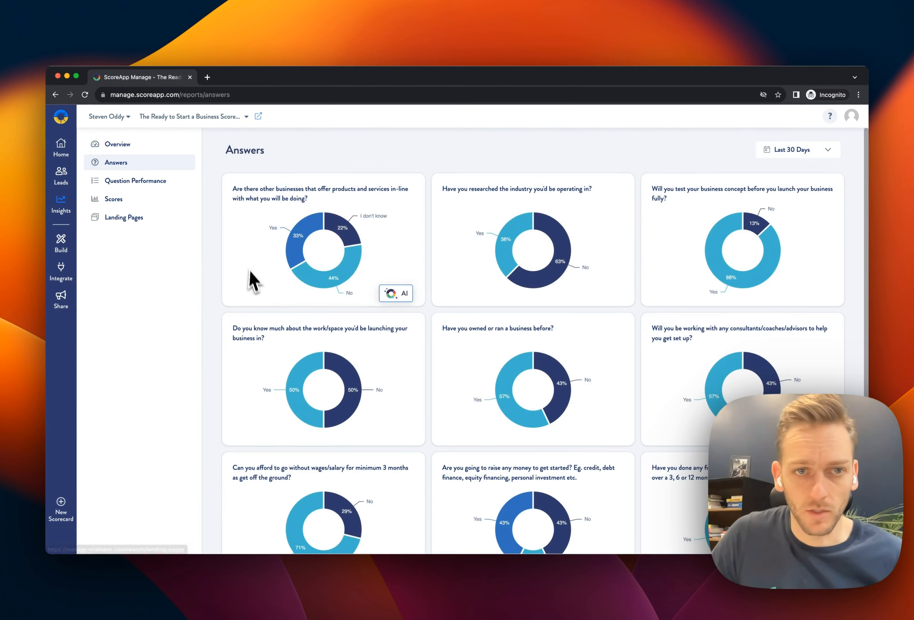
pyautogui.scroll(-5, 251, 281)
pyautogui.scroll(5, 237, 285)
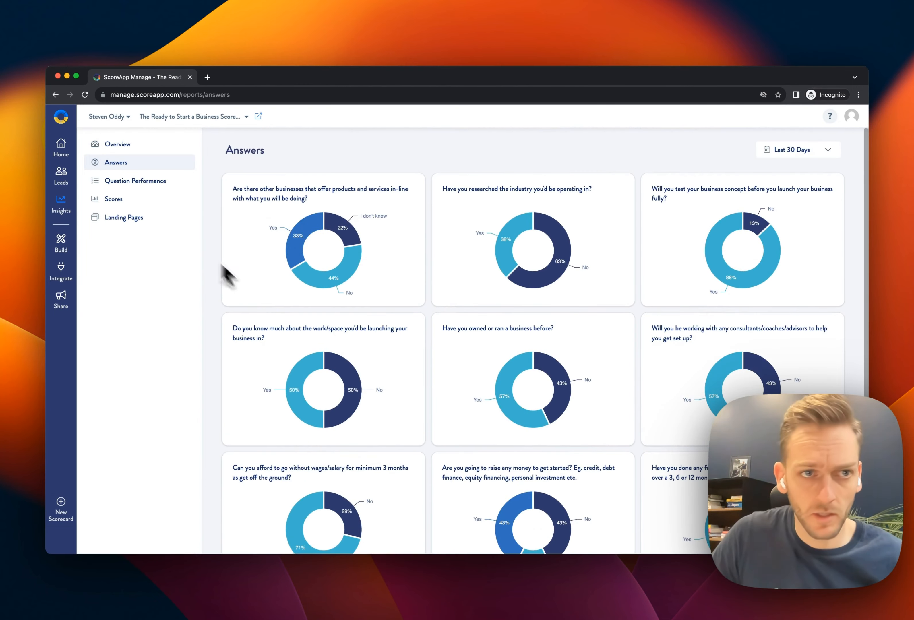
# - Examine the Question Performance, Scores and Landing Pages insights
pyautogui.click(147, 182)
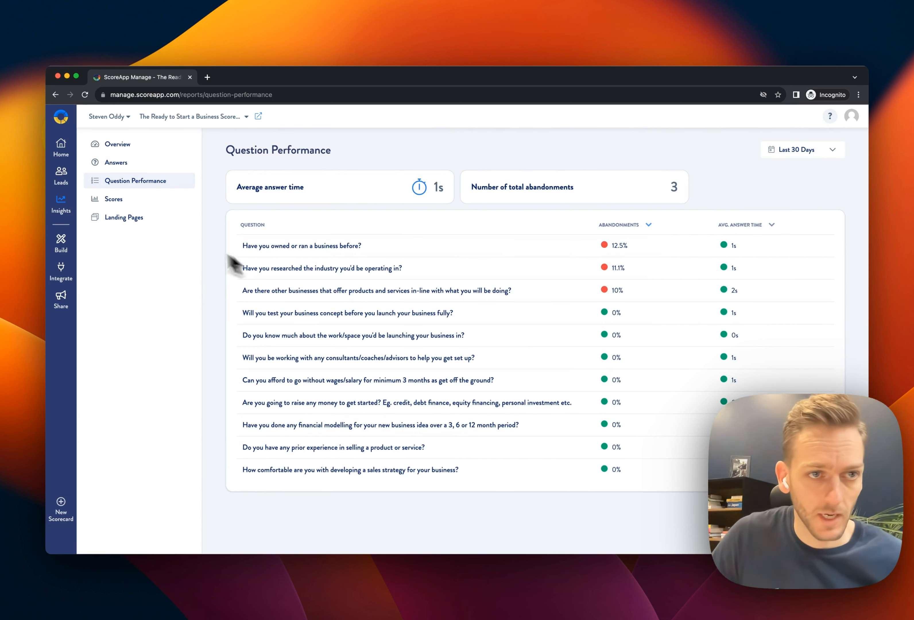
pyautogui.click(125, 204)
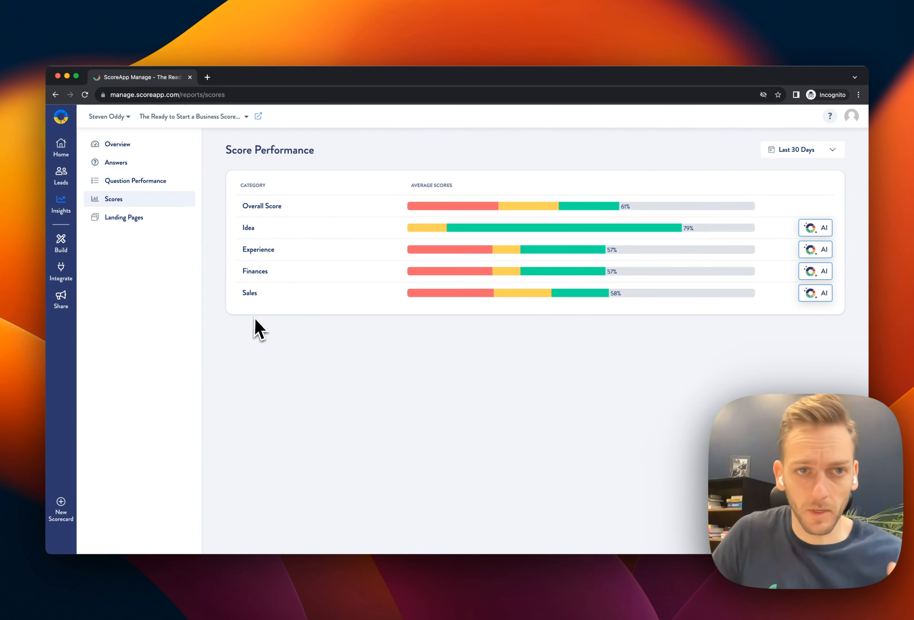
pyautogui.click(142, 219)
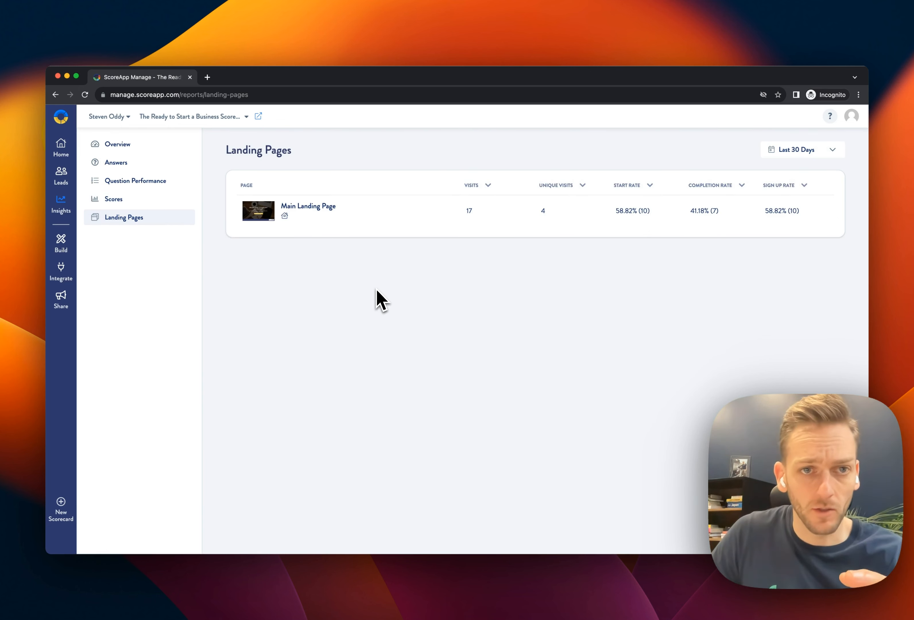